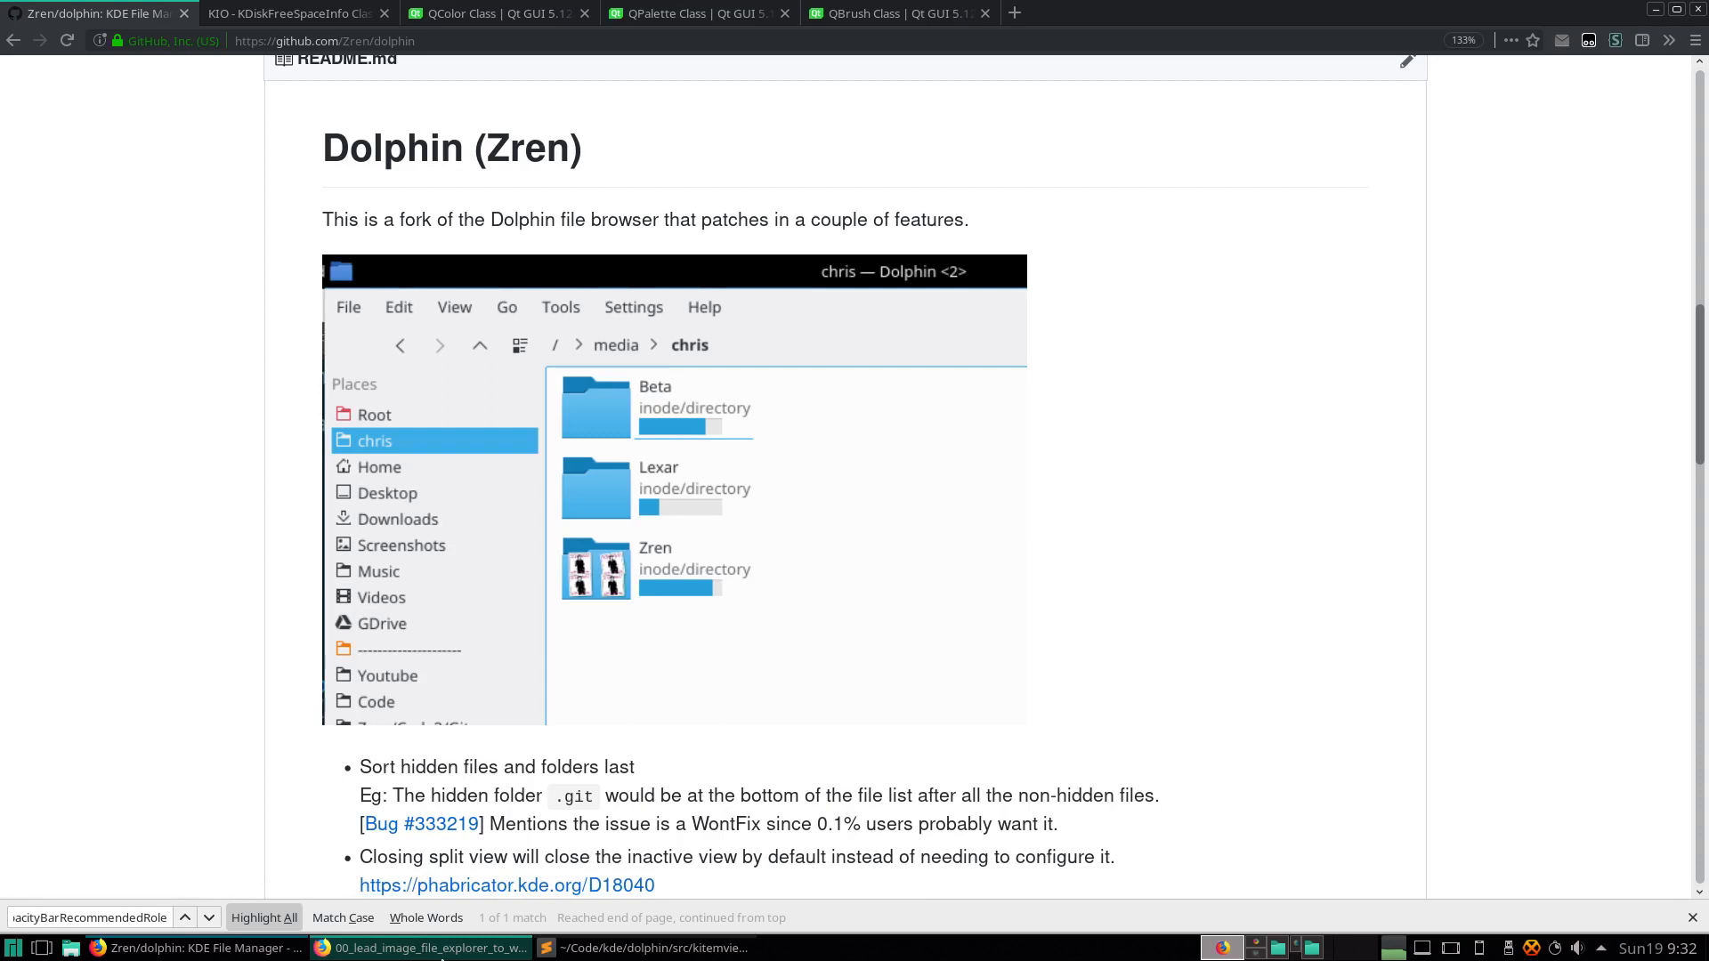
- View the Windows File Explorer drive-bar image and the commented progress bar code in Sublime Text, then return to the Dolphin fork's README
left_click(427, 948)
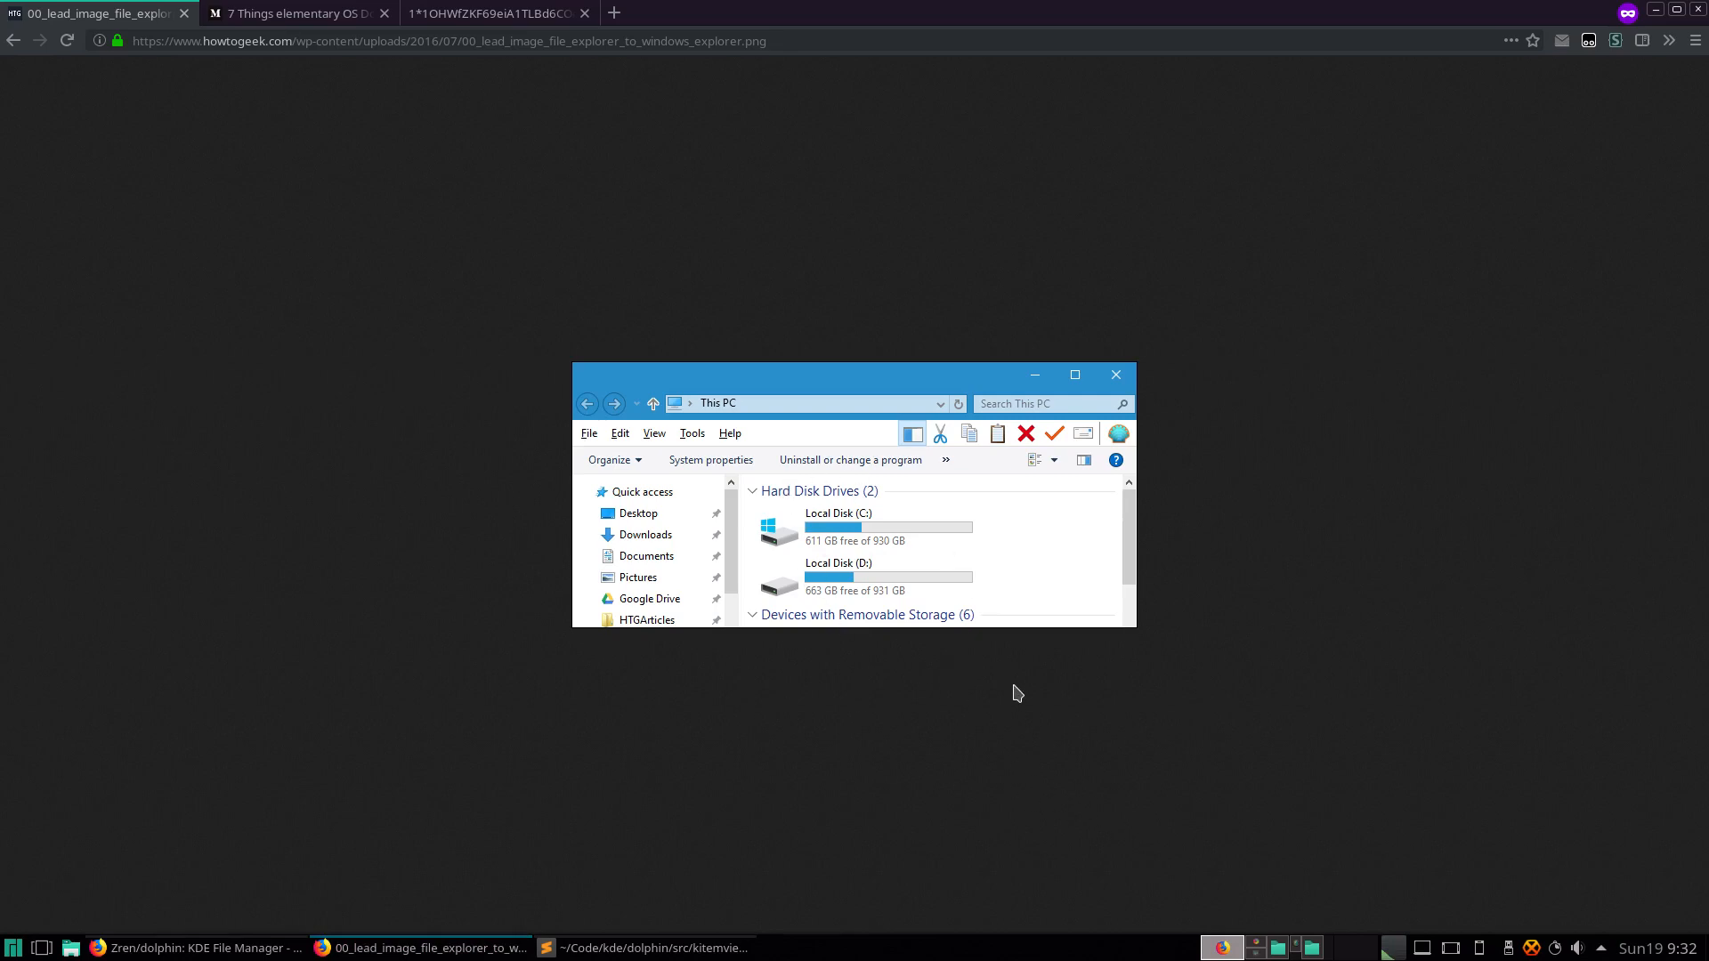
left_click(706, 948)
left_click(570, 344)
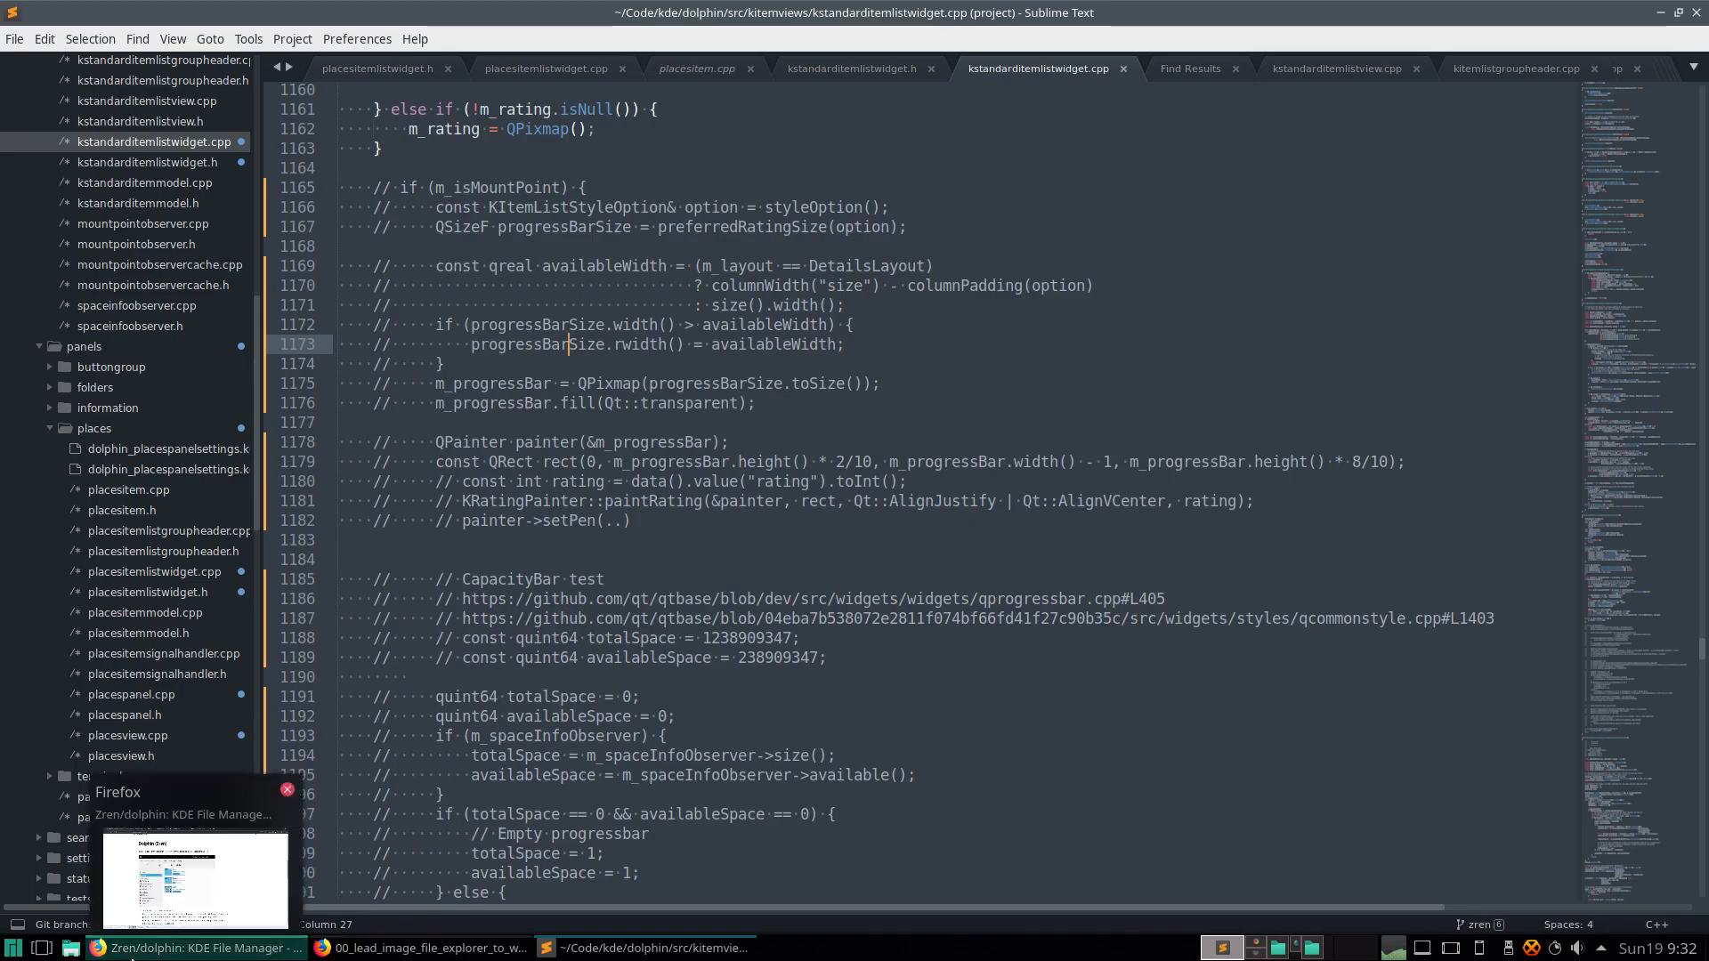
left_click(132, 951)
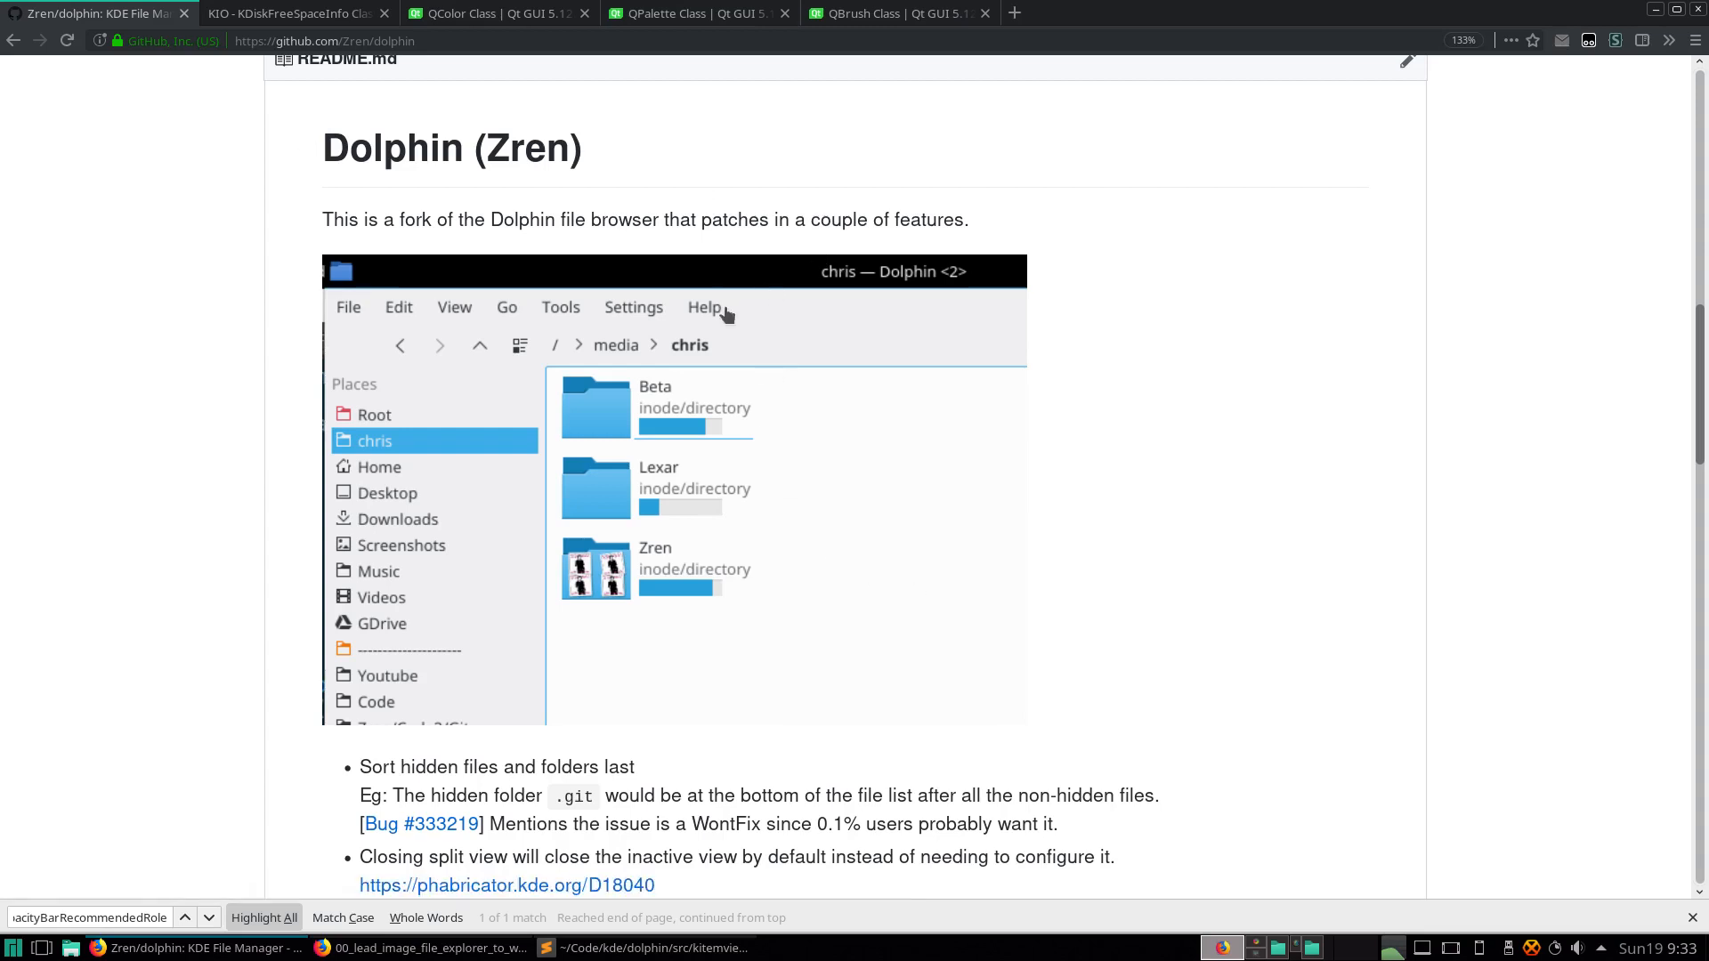
- Compare the README's folder capacity bars with the rating and mount-point drawing code in kstandarditemlistwidget.cpp
mouse_move(444, 958)
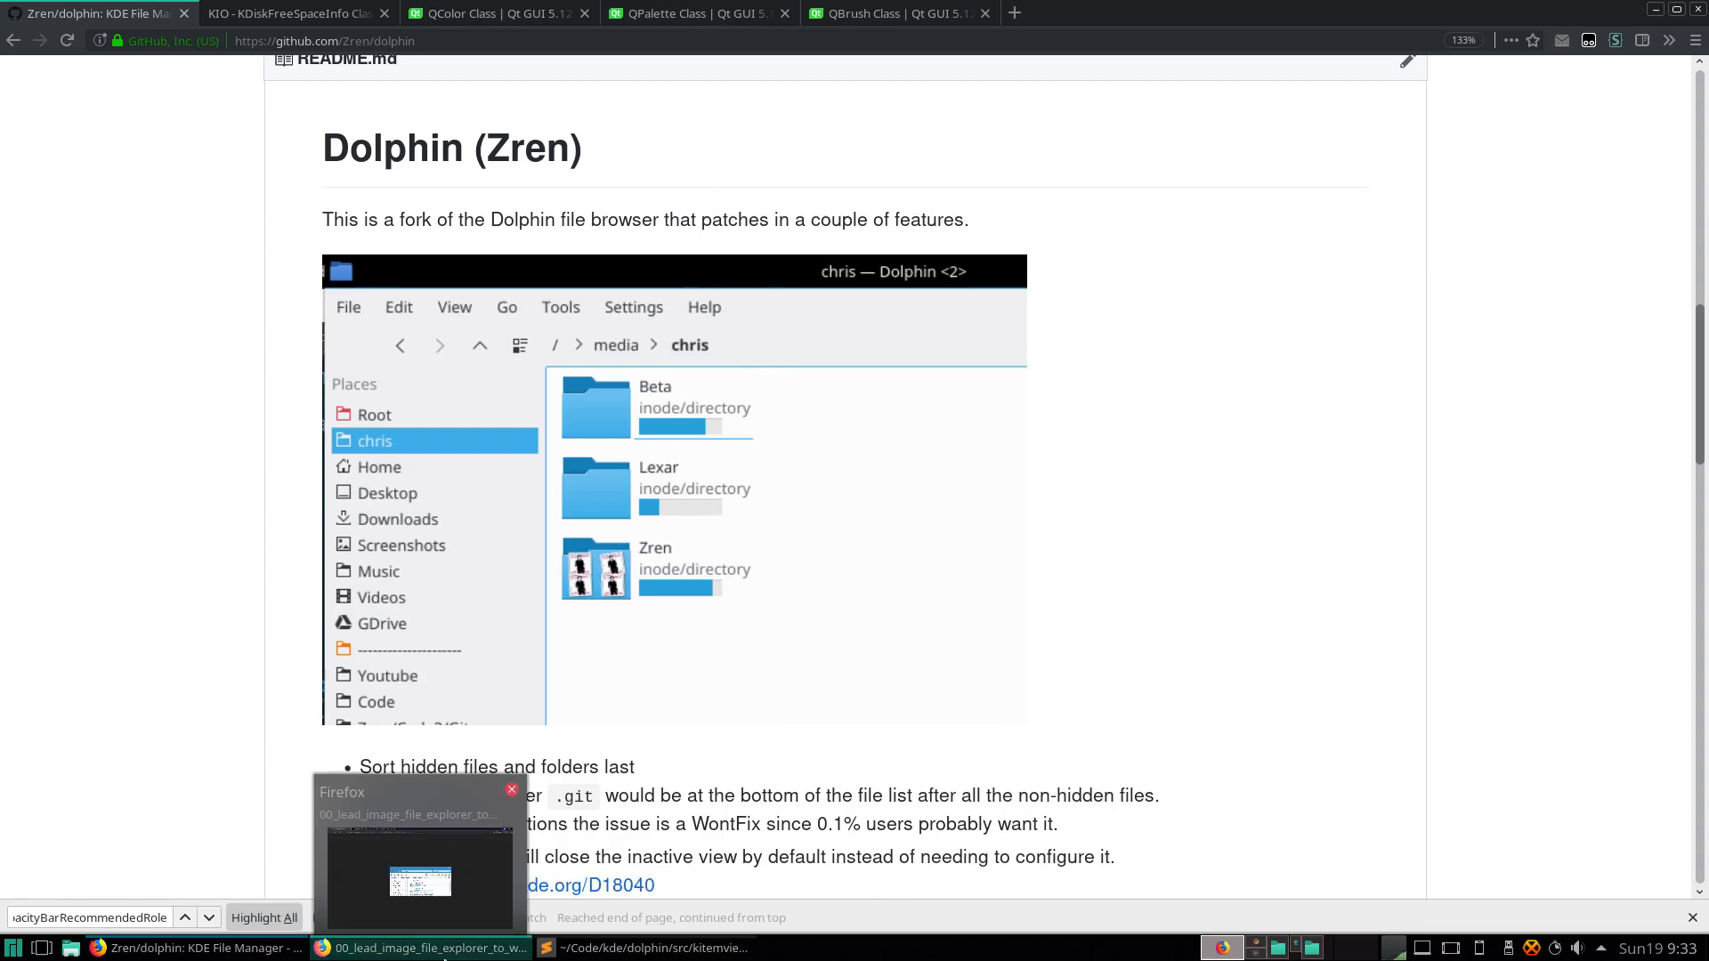
left_click(574, 959)
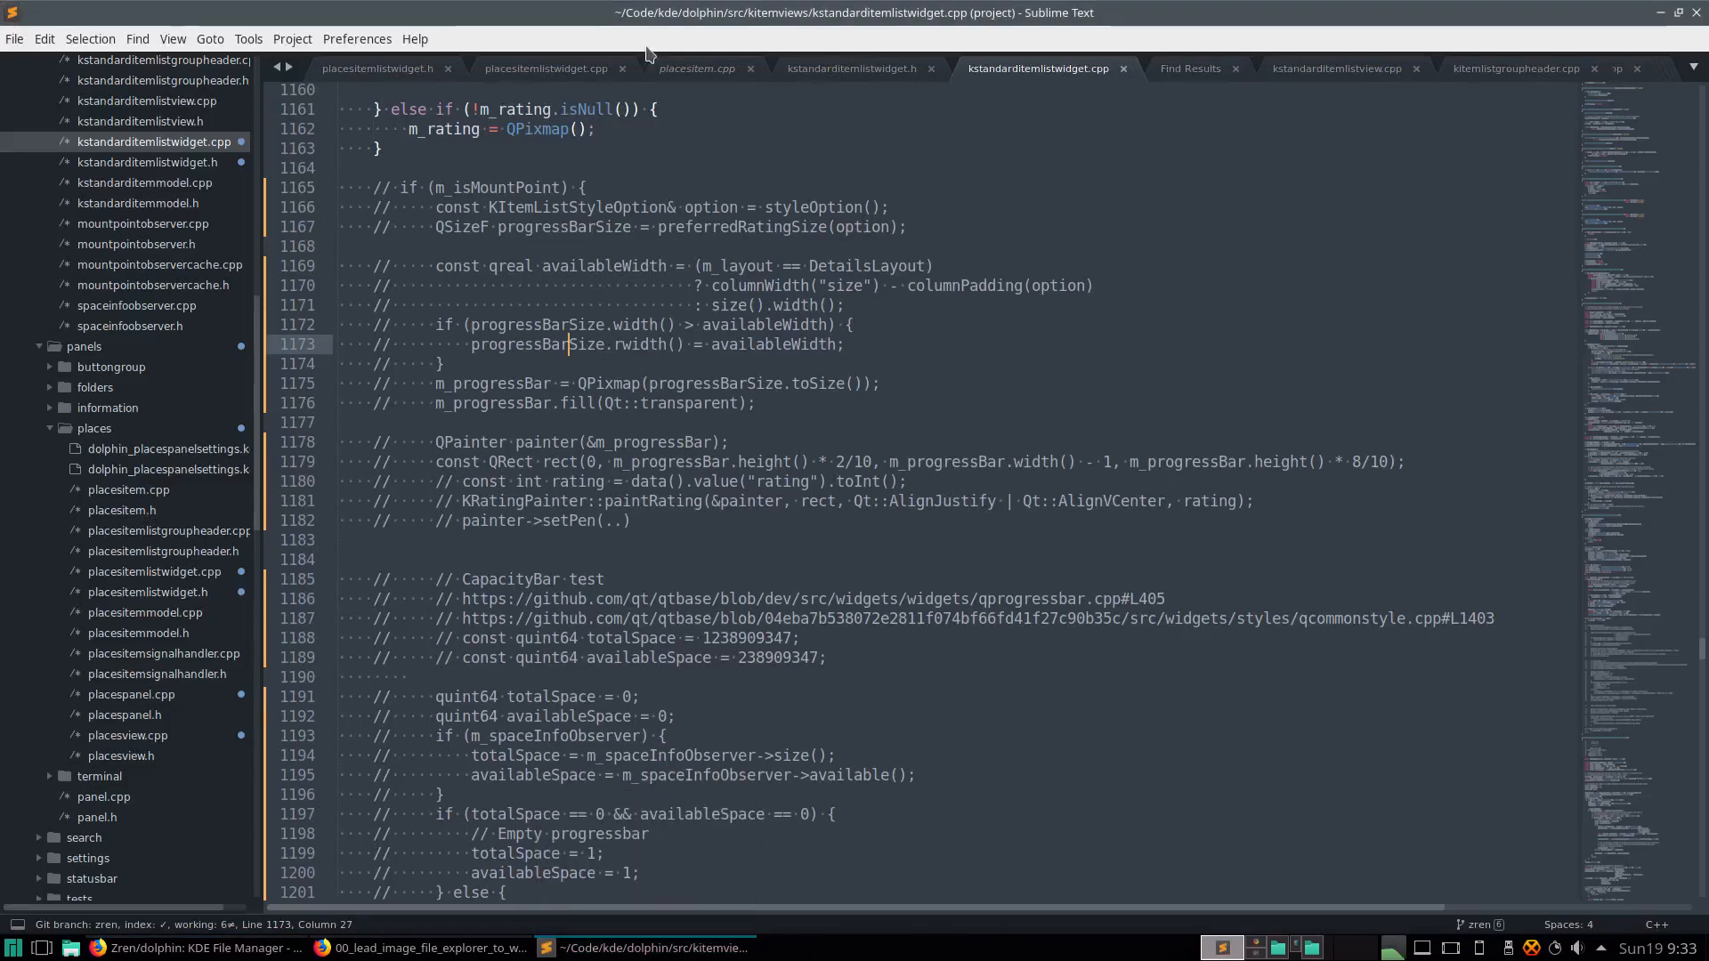
scroll(845, 401, "up", 4)
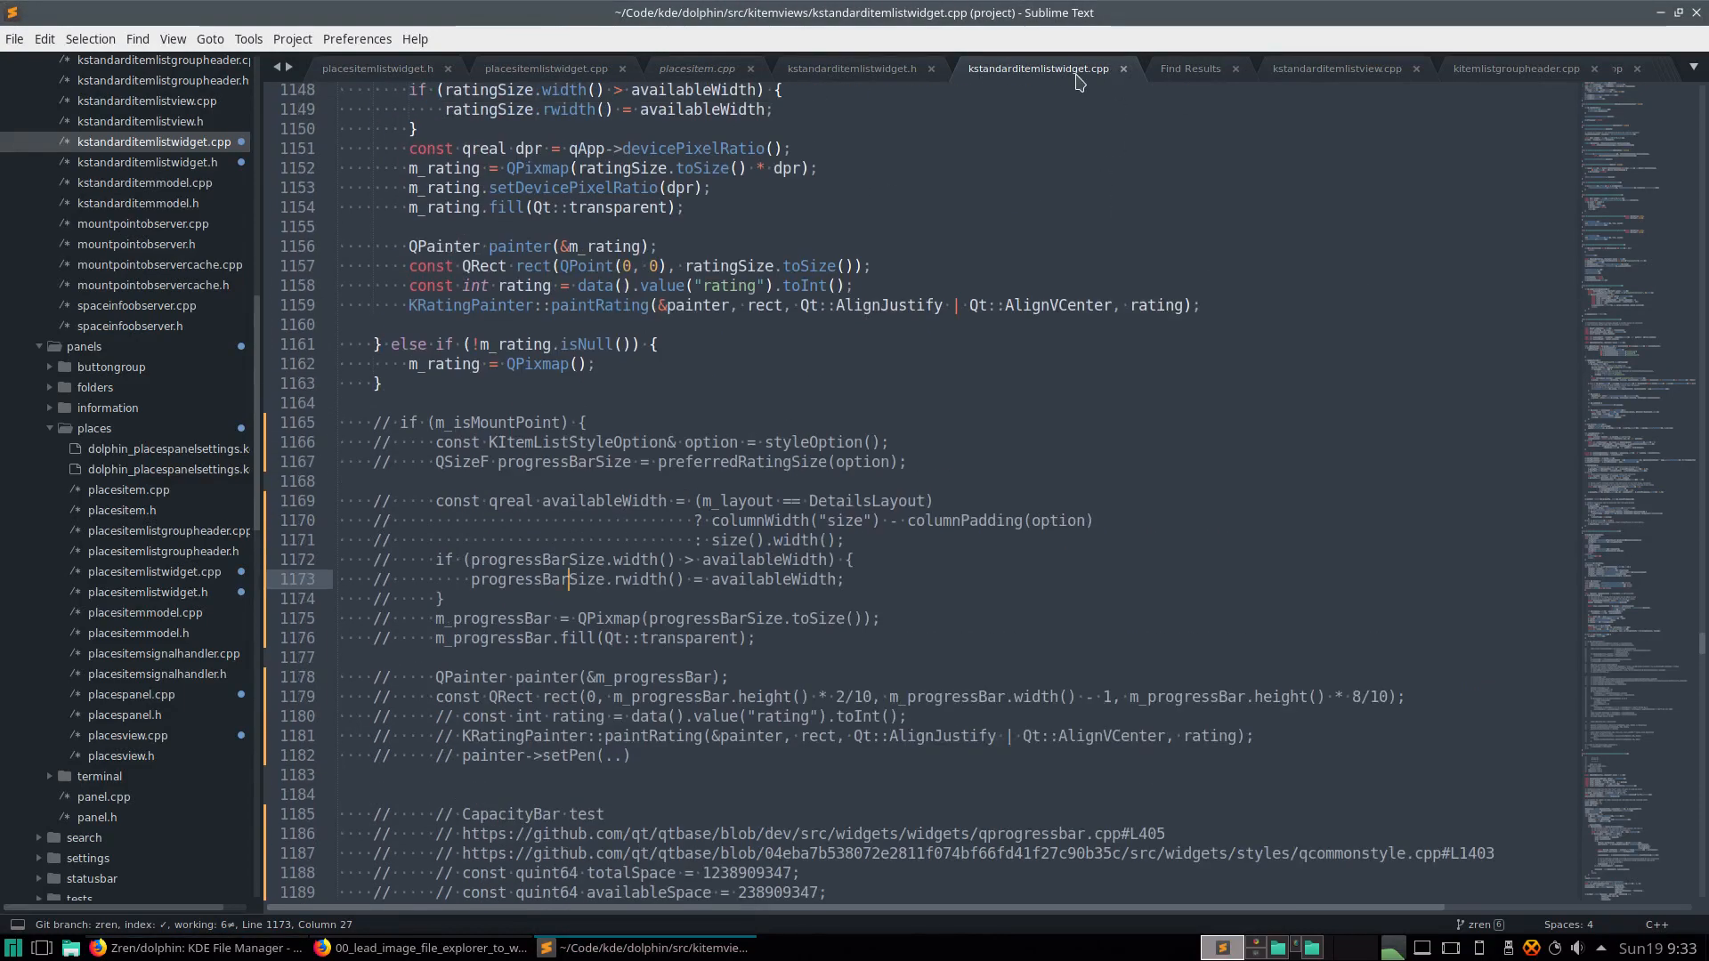
left_click(196, 949)
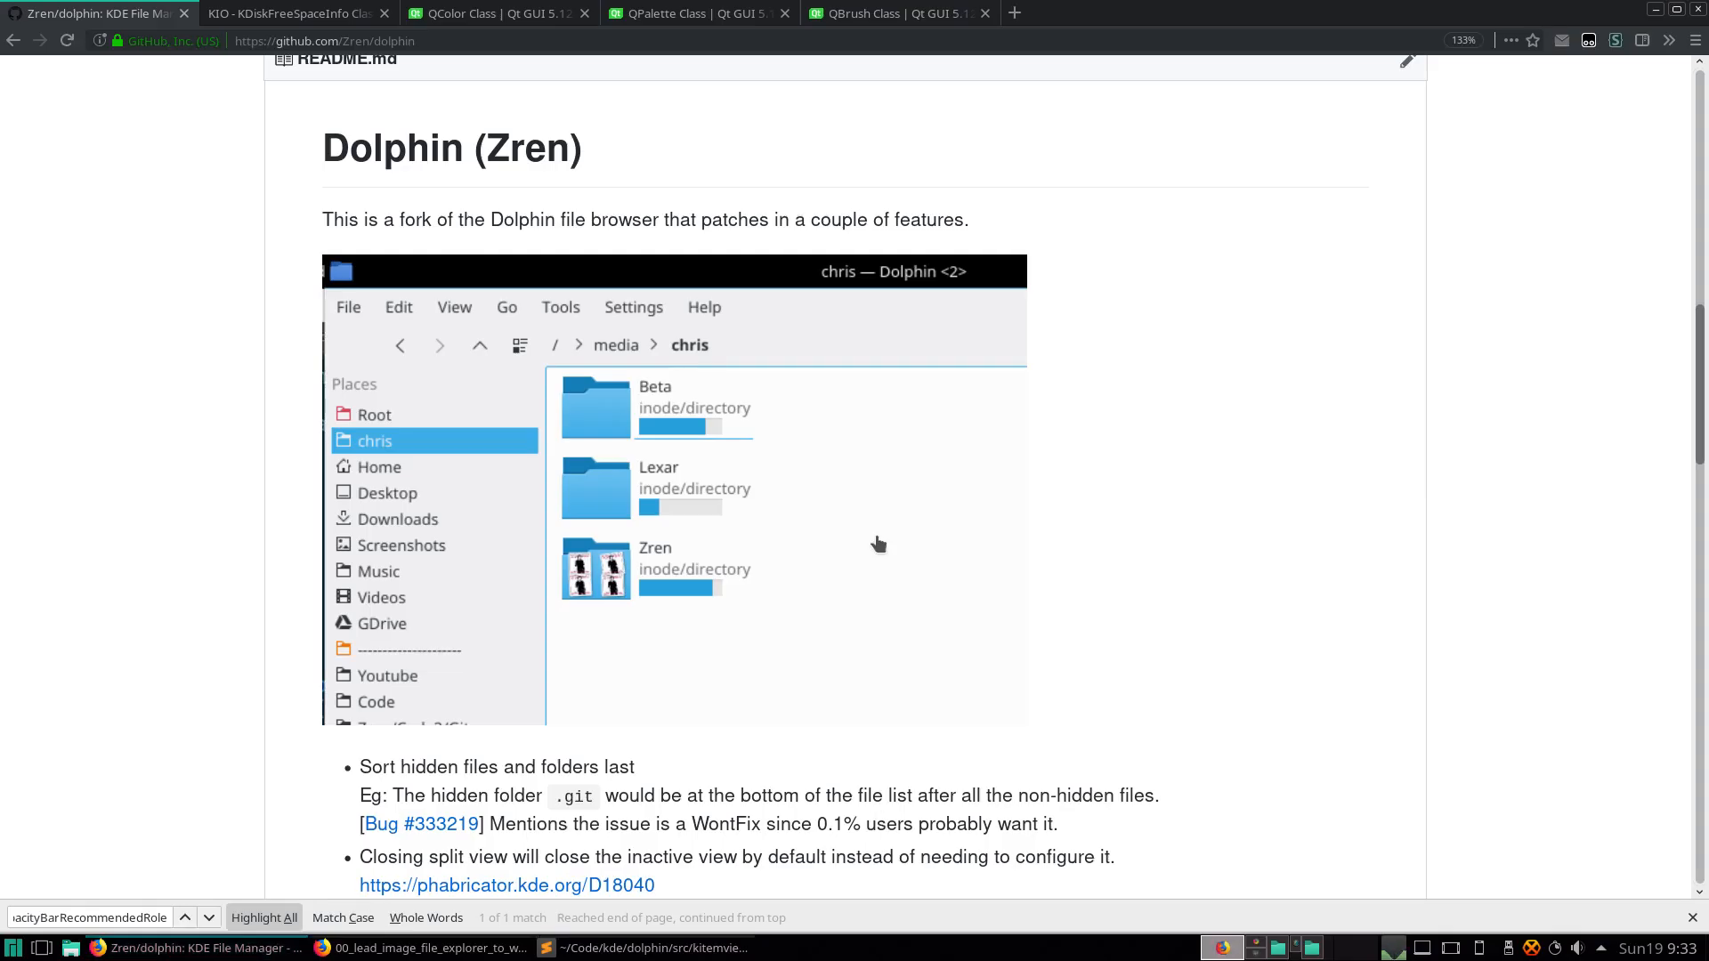
left_click(634, 958)
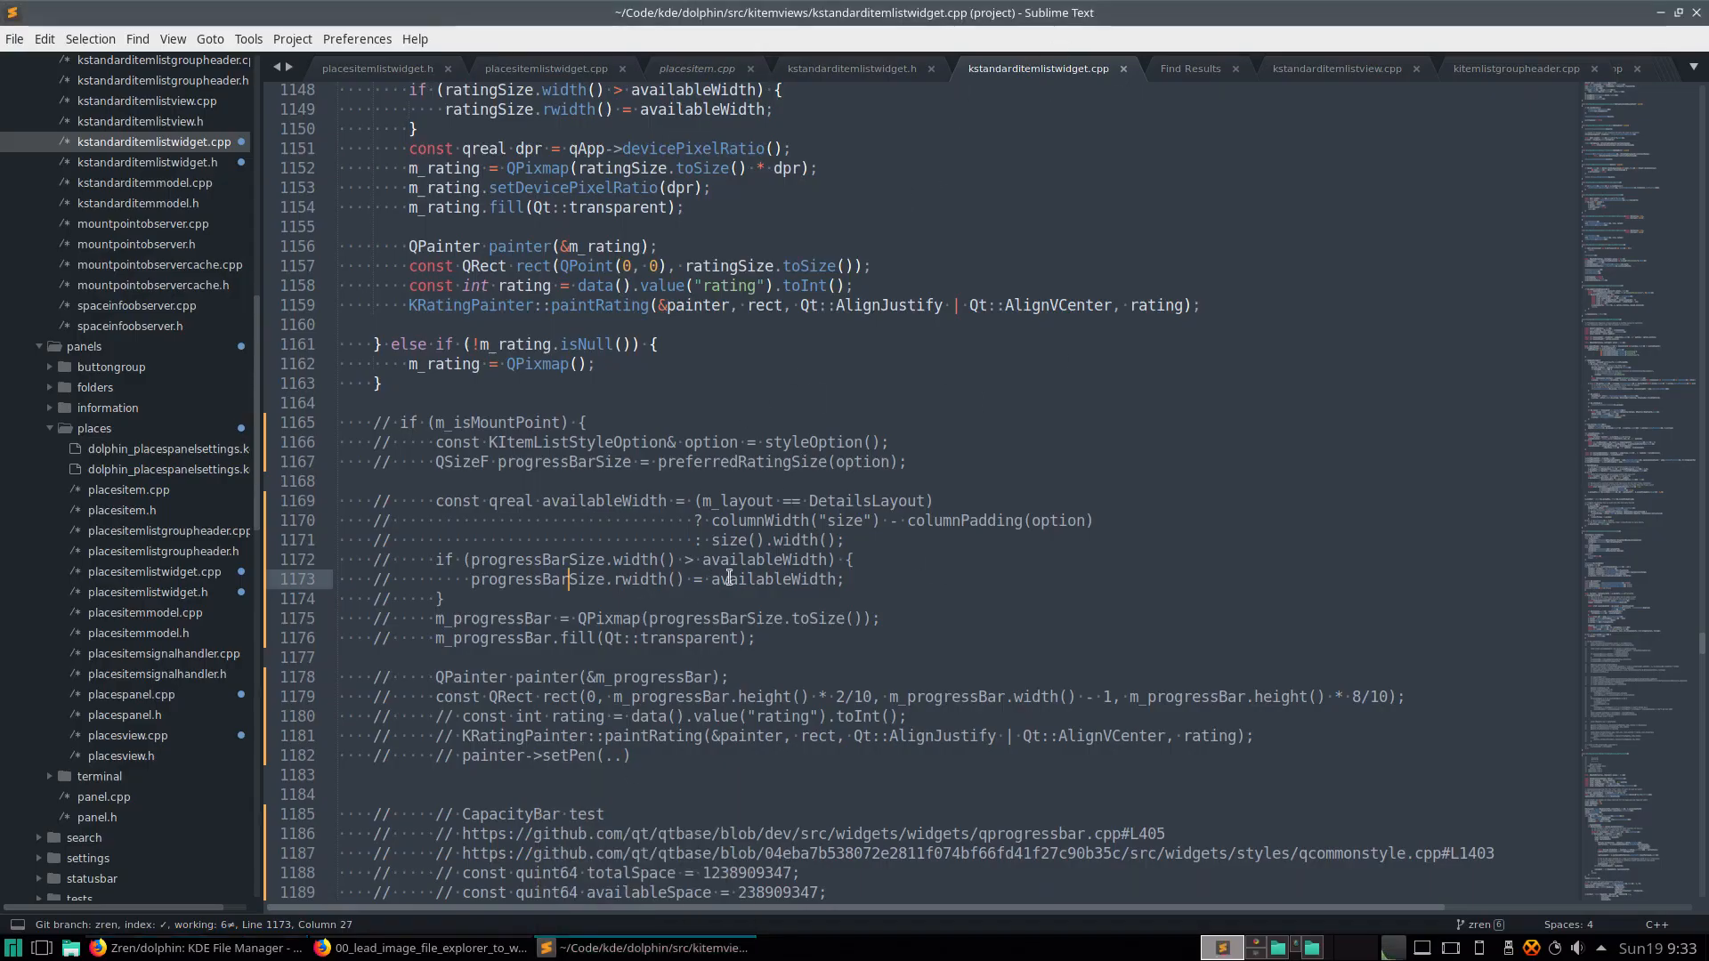
left_click(196, 948)
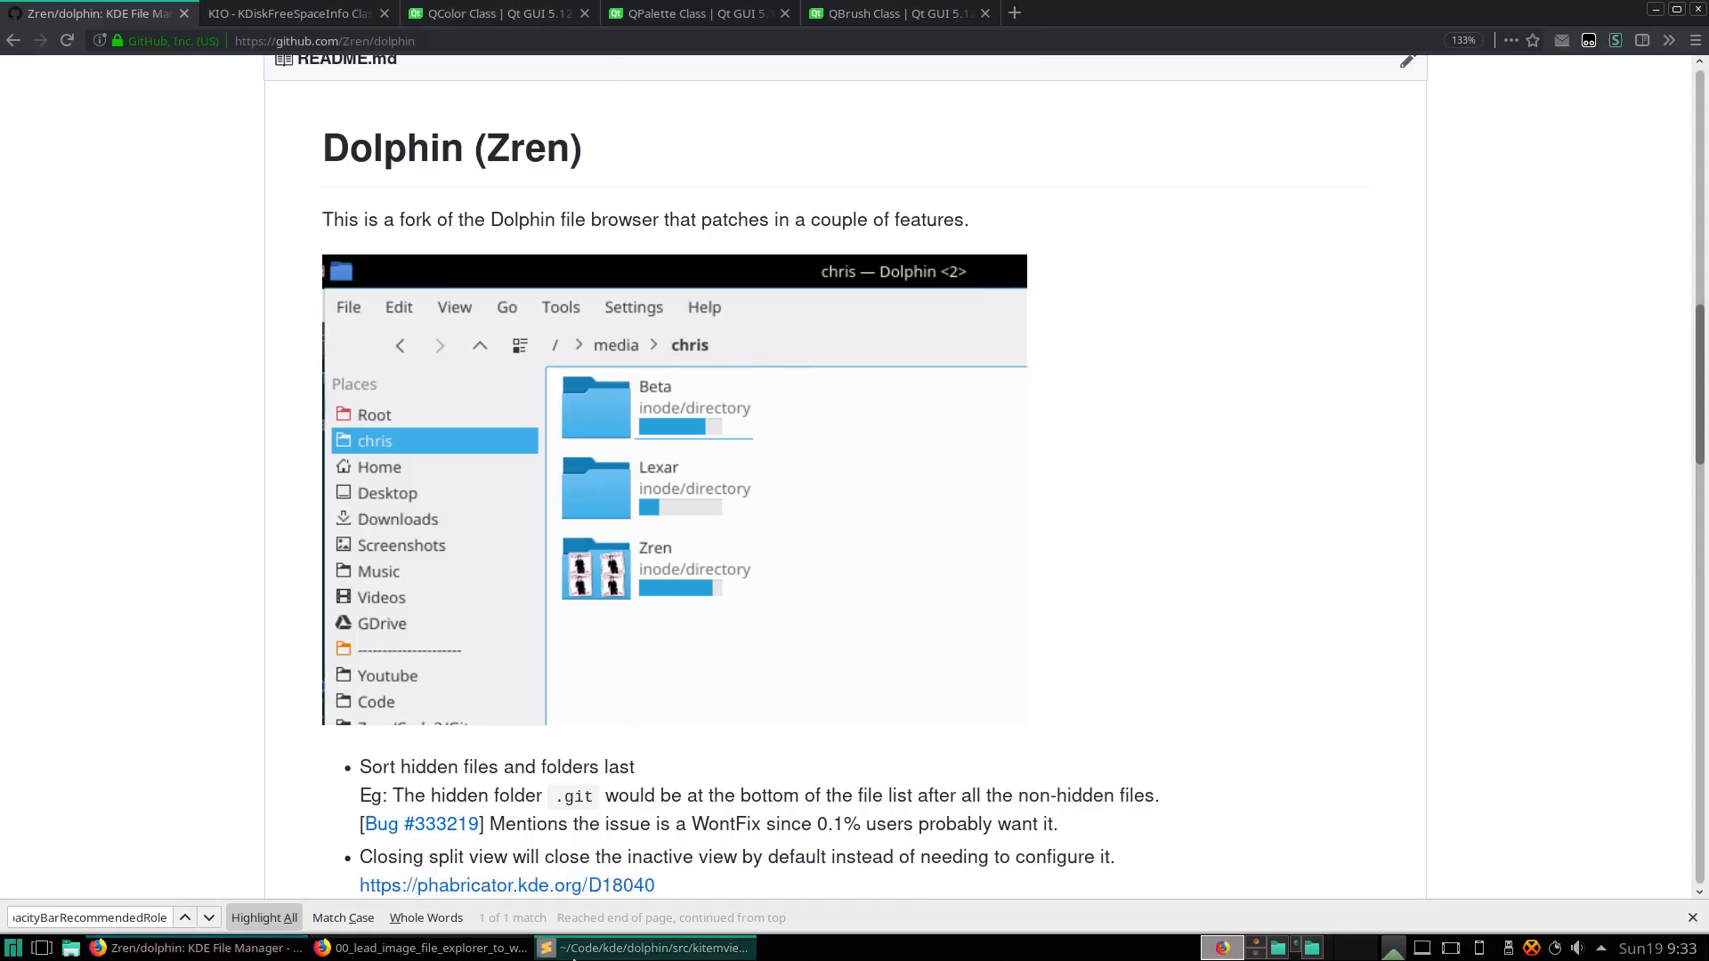
left_click(641, 948)
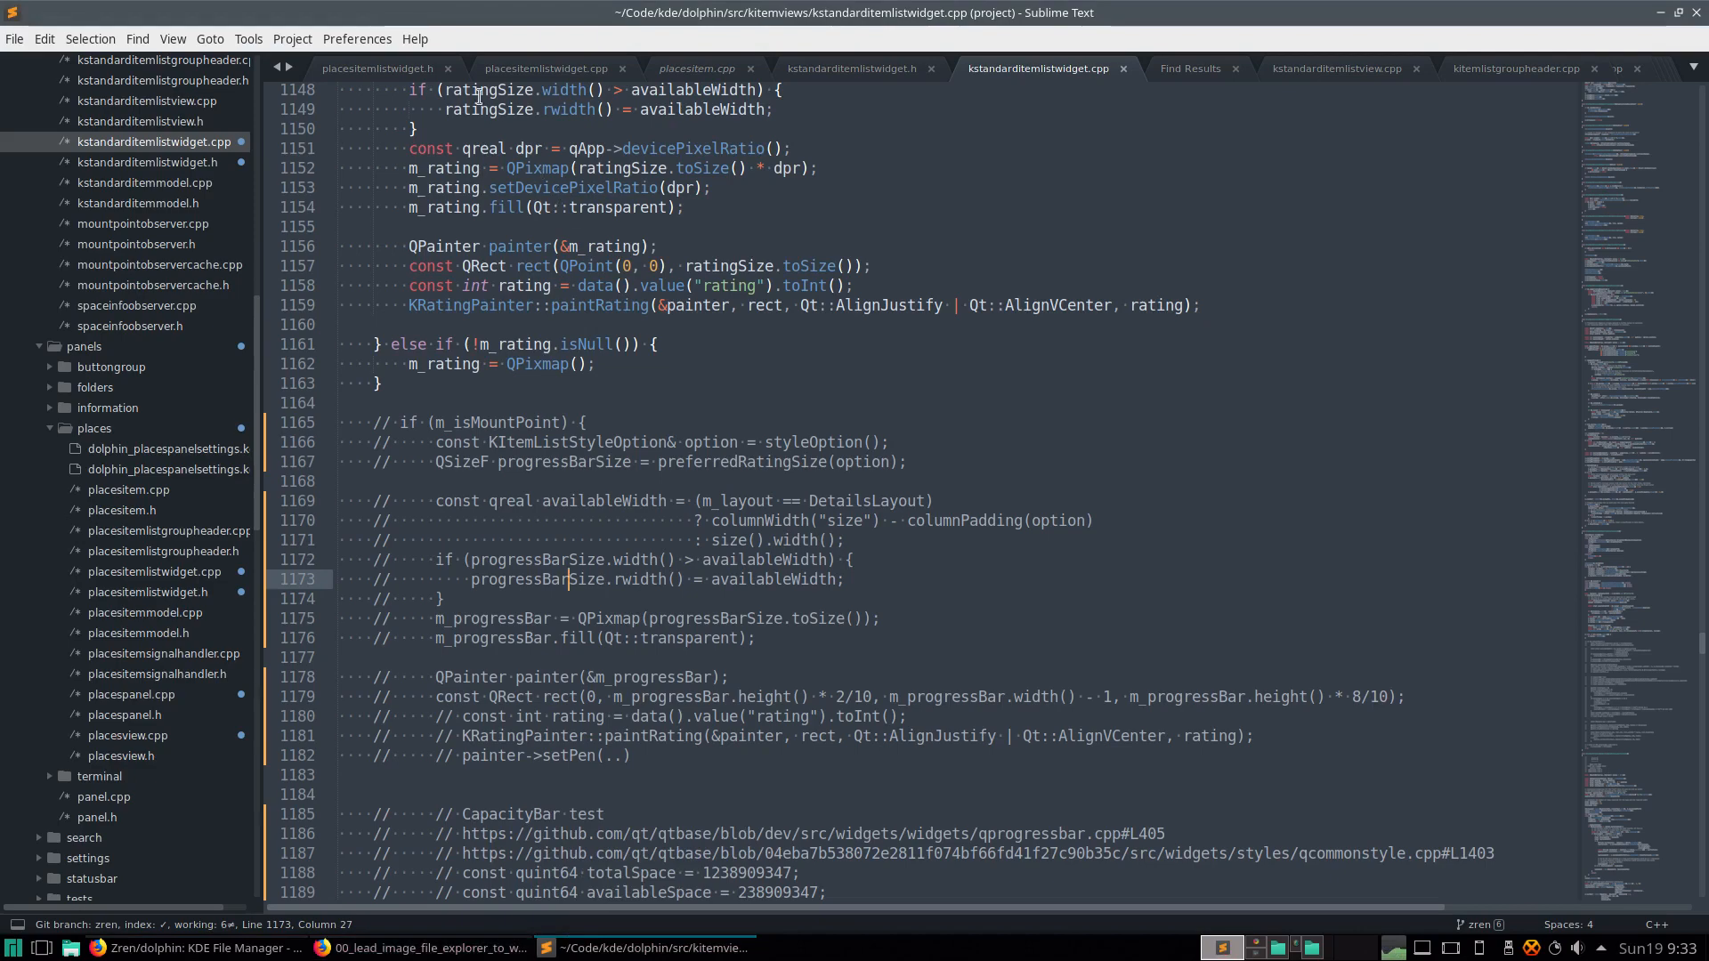
- Open placesitemlistwidget.h, check Dolphin's Places panel on the second desktop, and highlight kstandarditemlistwidget in the header's include line
left_click(389, 71)
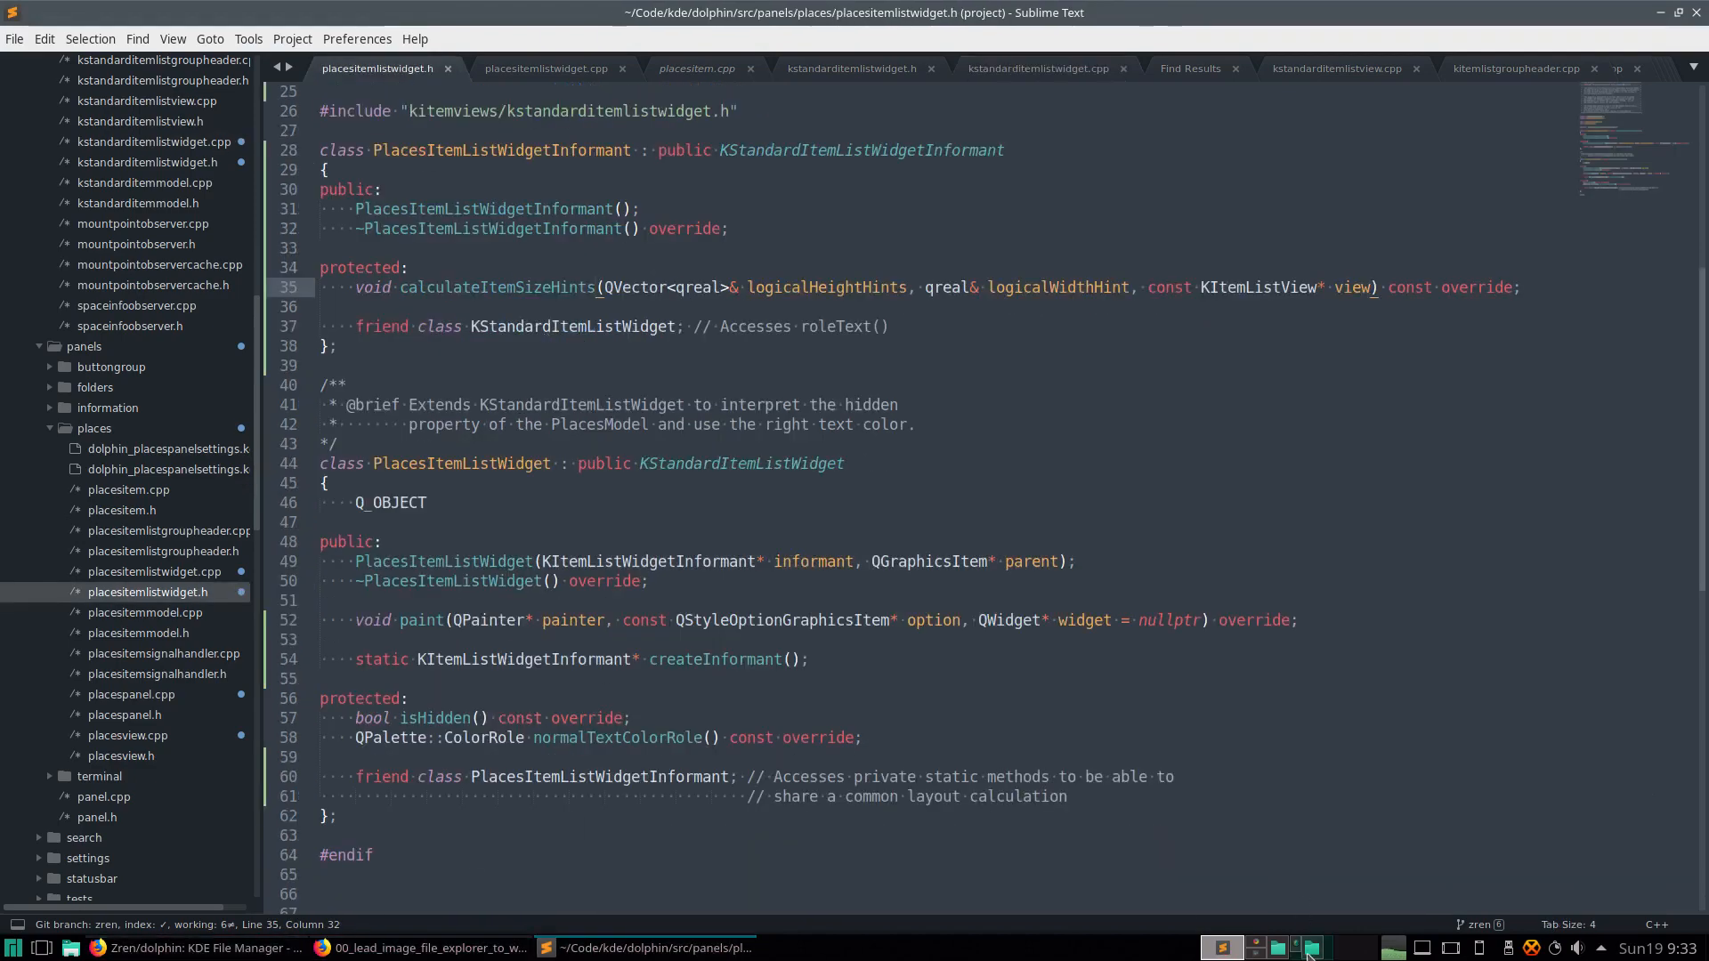
left_click(1268, 955)
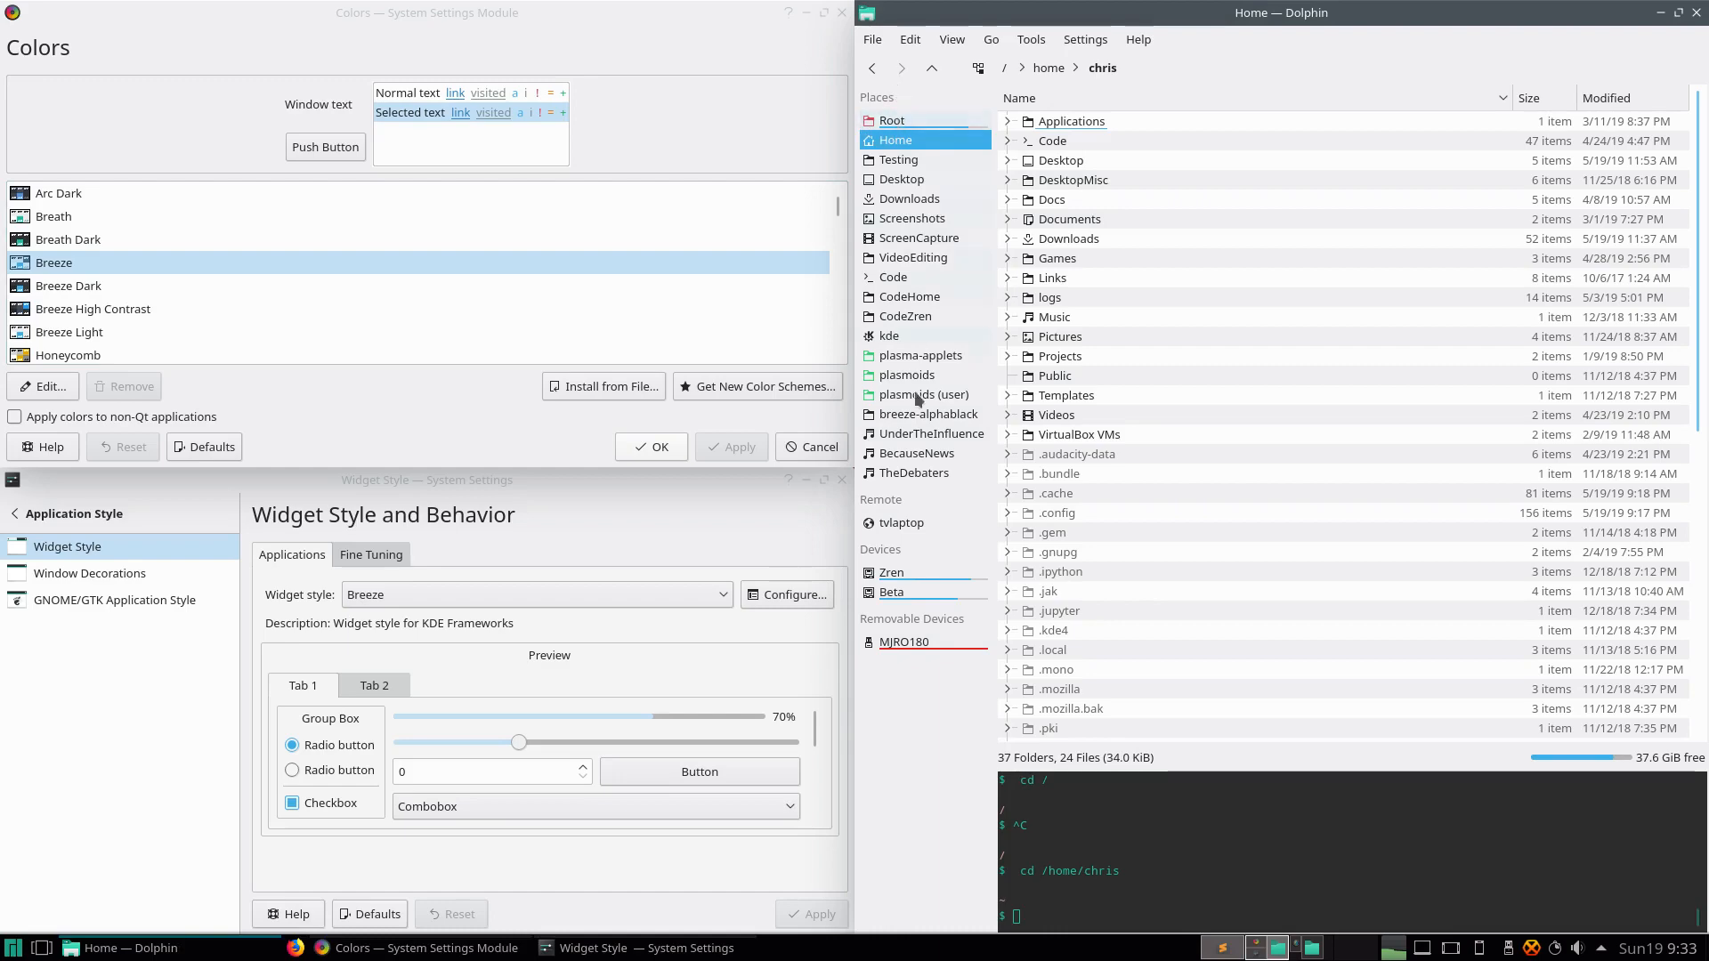
left_click(1222, 950)
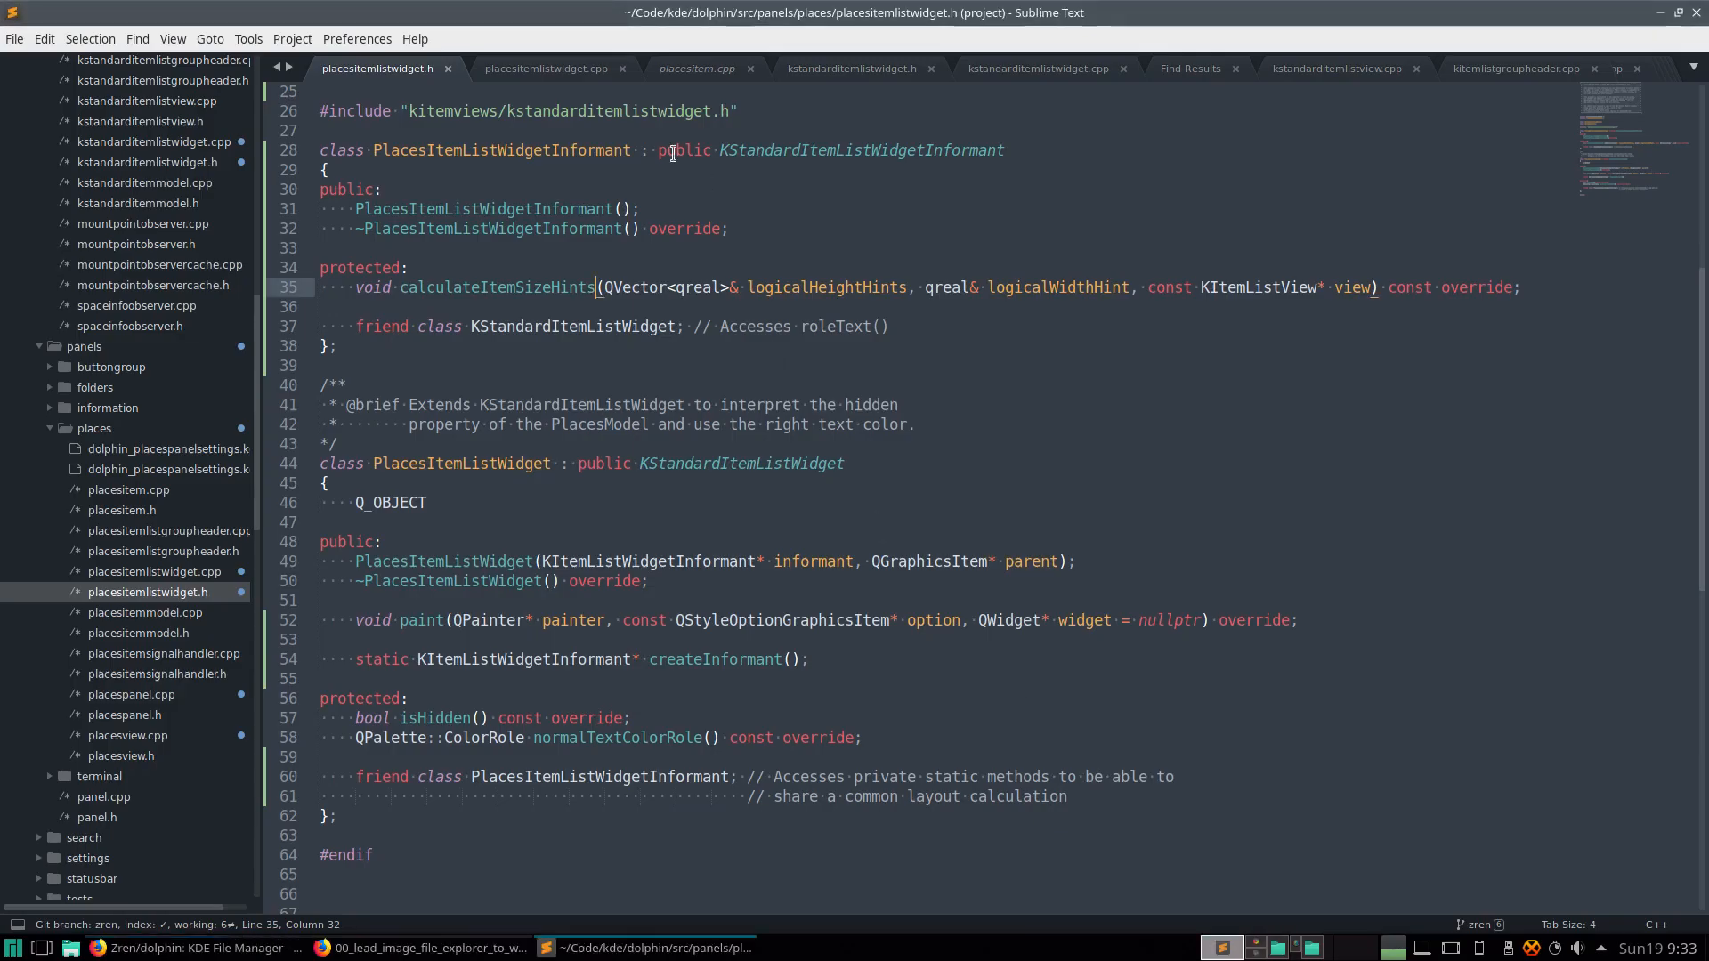
double_click(619, 113)
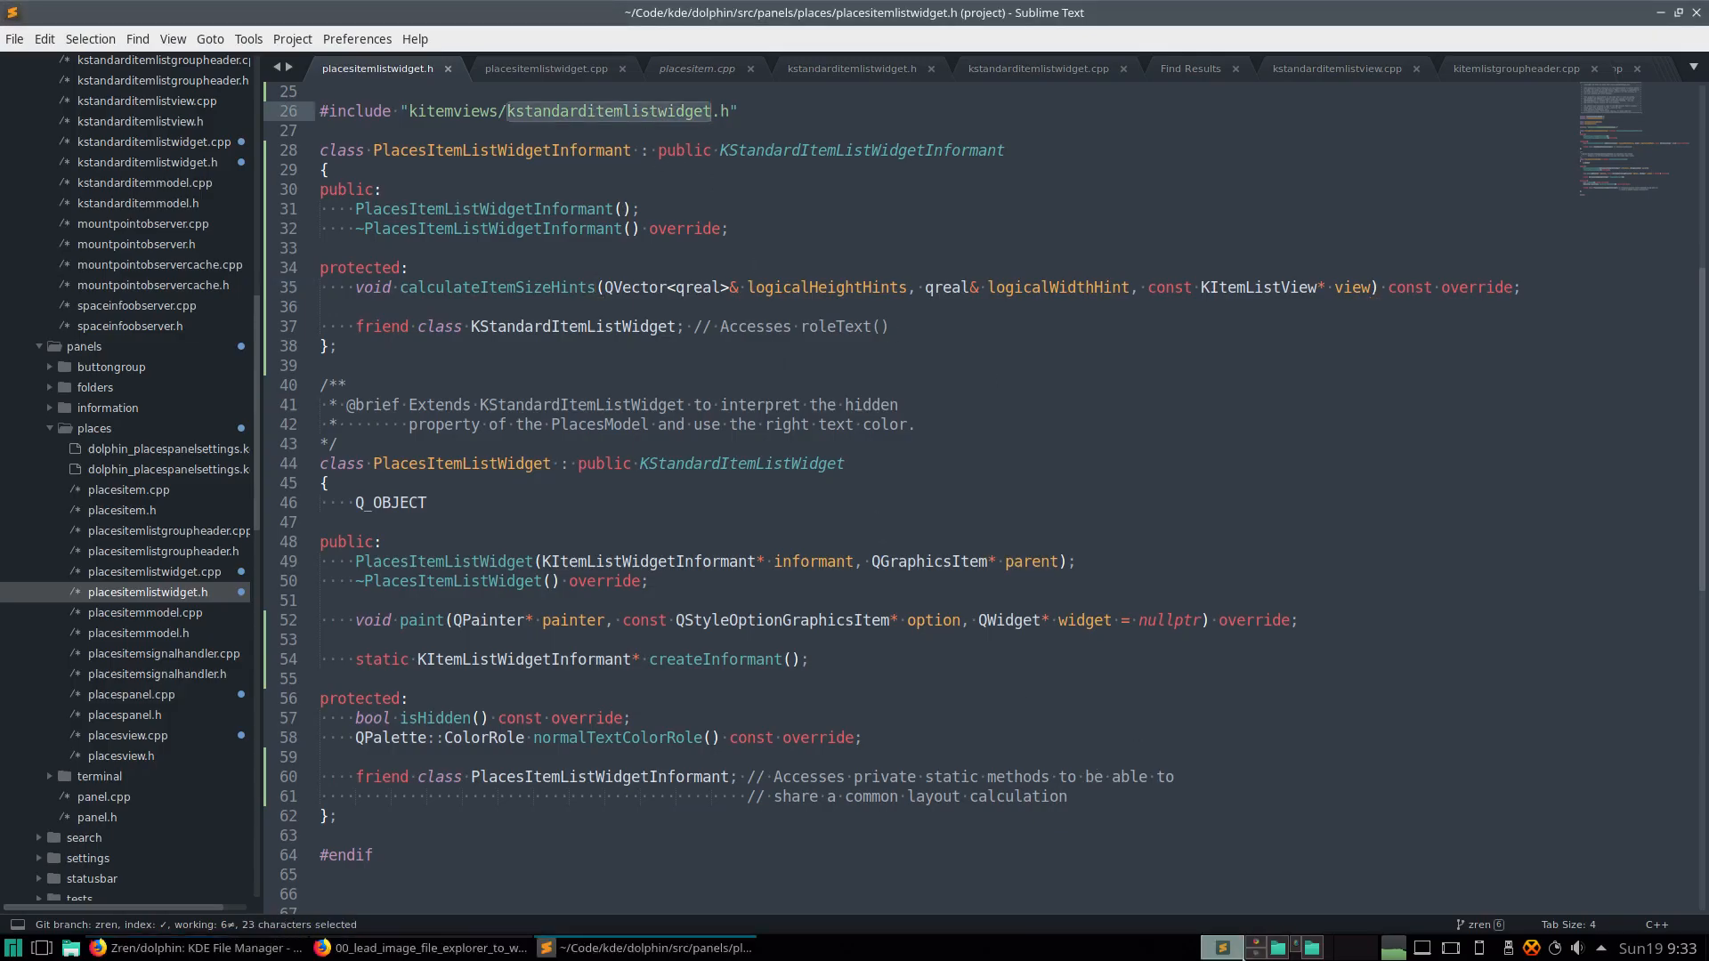
- Revisit the Dolphin README in Firefox and view the elementary OS file manager screenshot in the other browser window
left_click(261, 950)
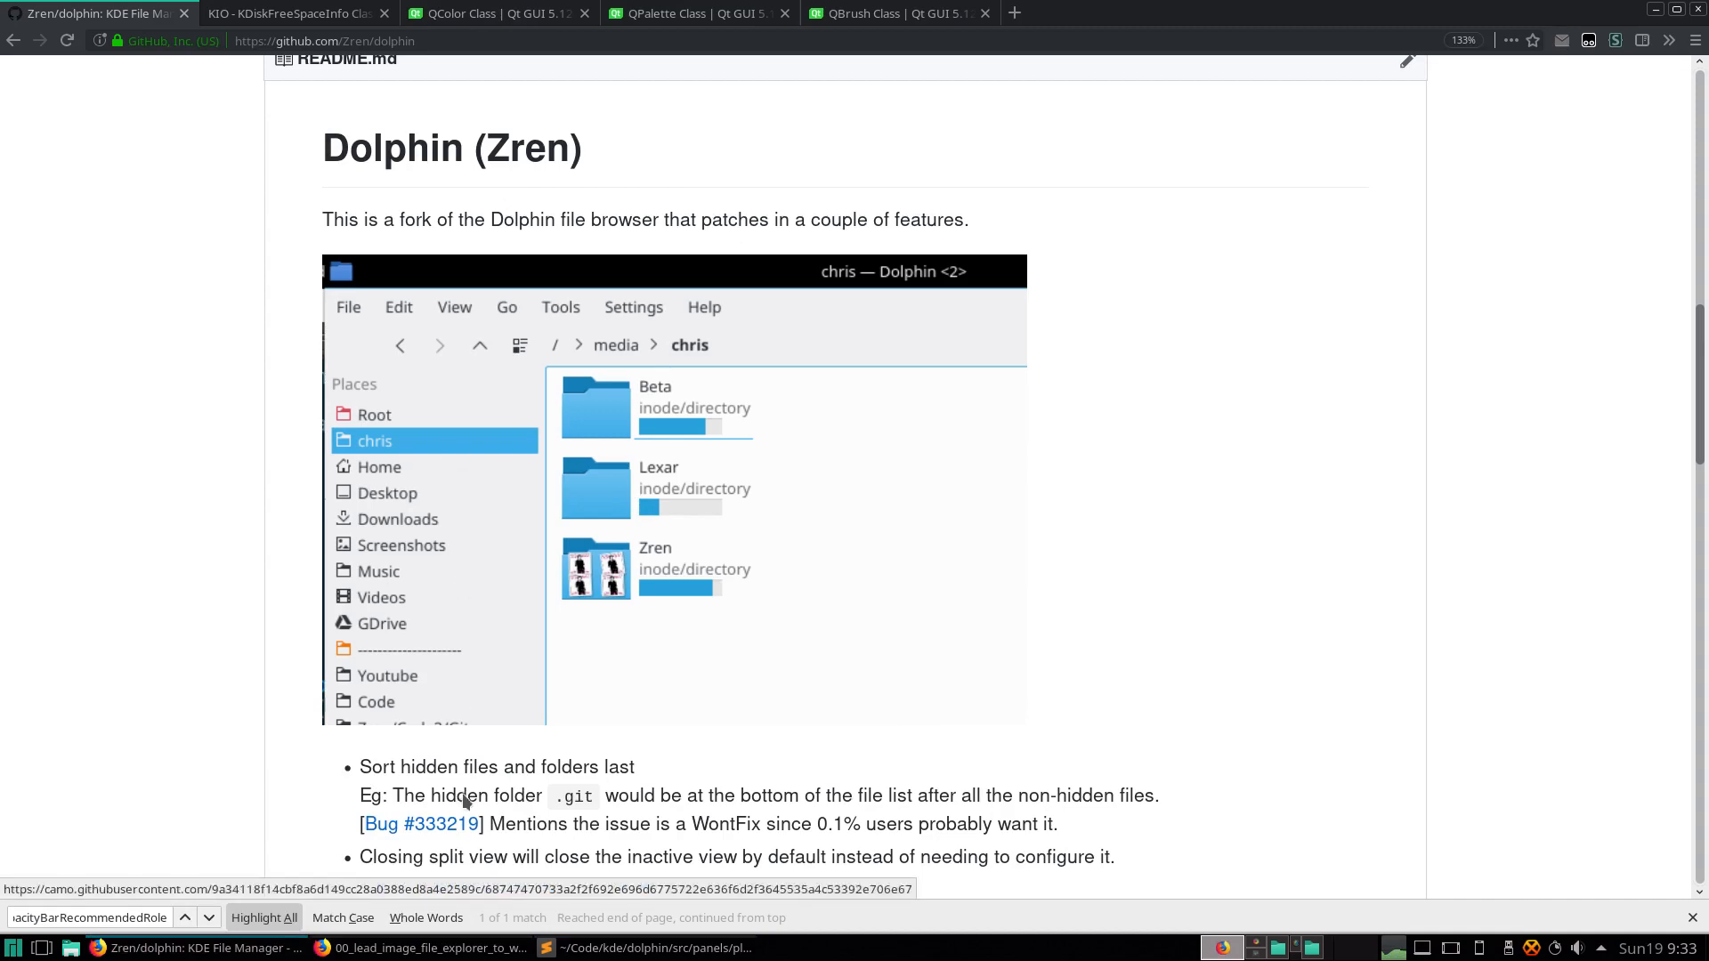
key("alt+Tab")
left_click(506, 7)
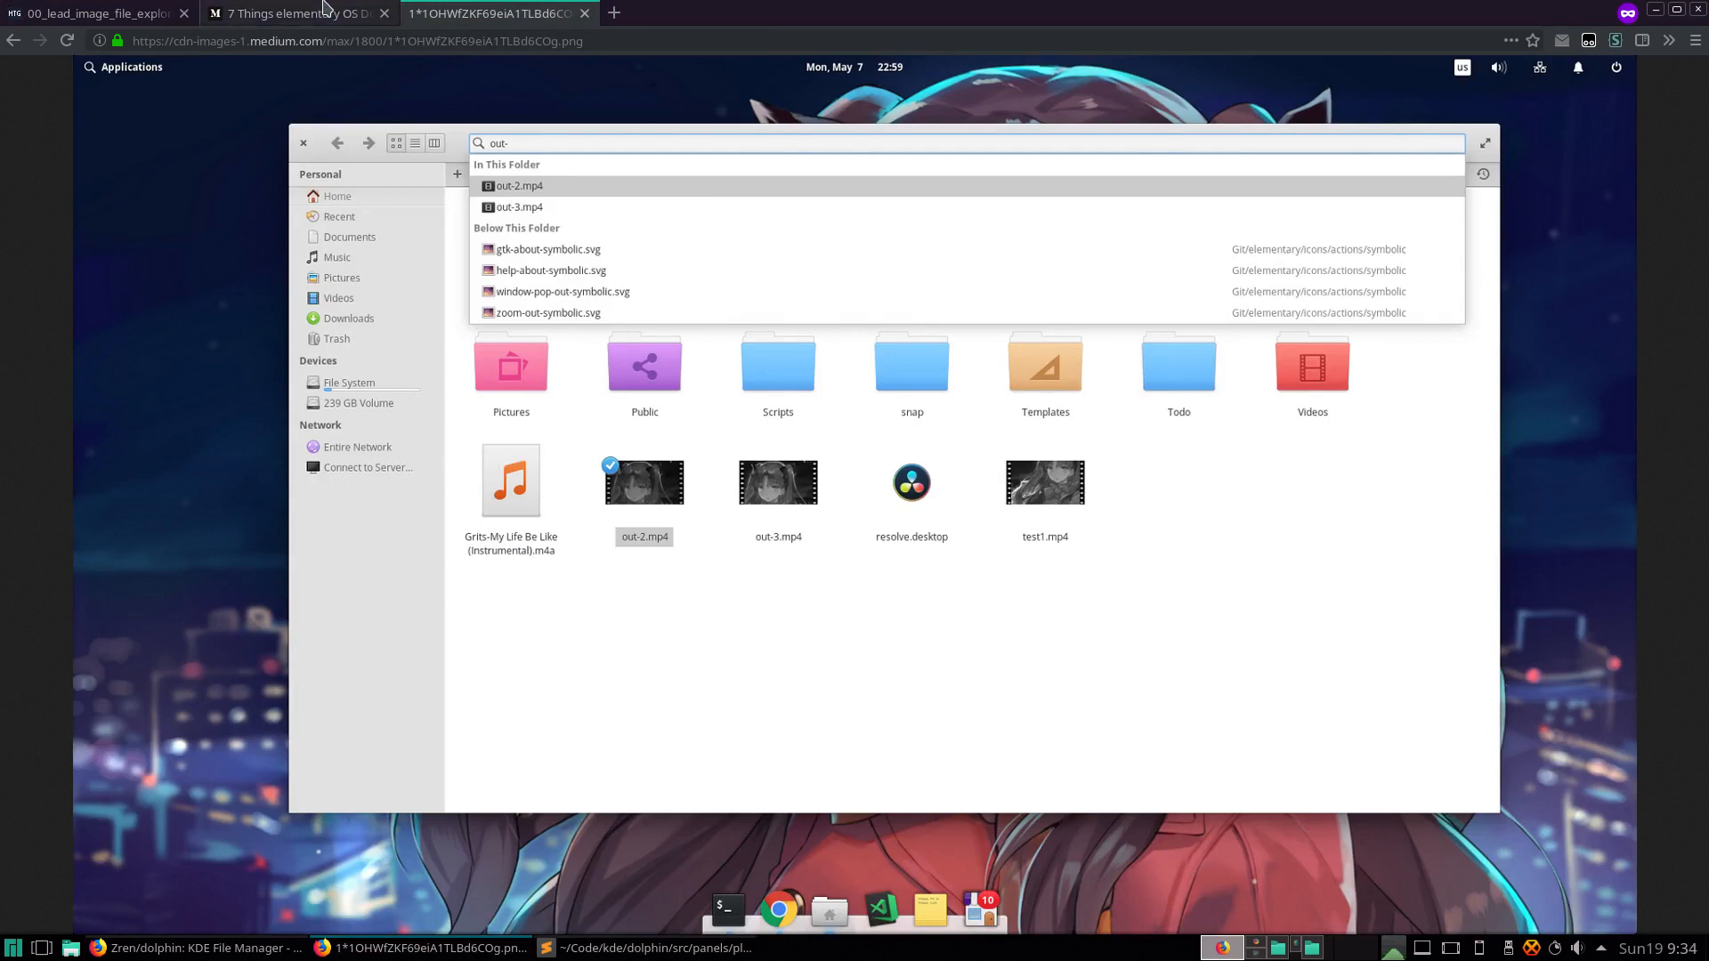
- Switch to Dolphin, show the hidden places in the Places panel, and open the Manjaro device
left_click(1258, 951)
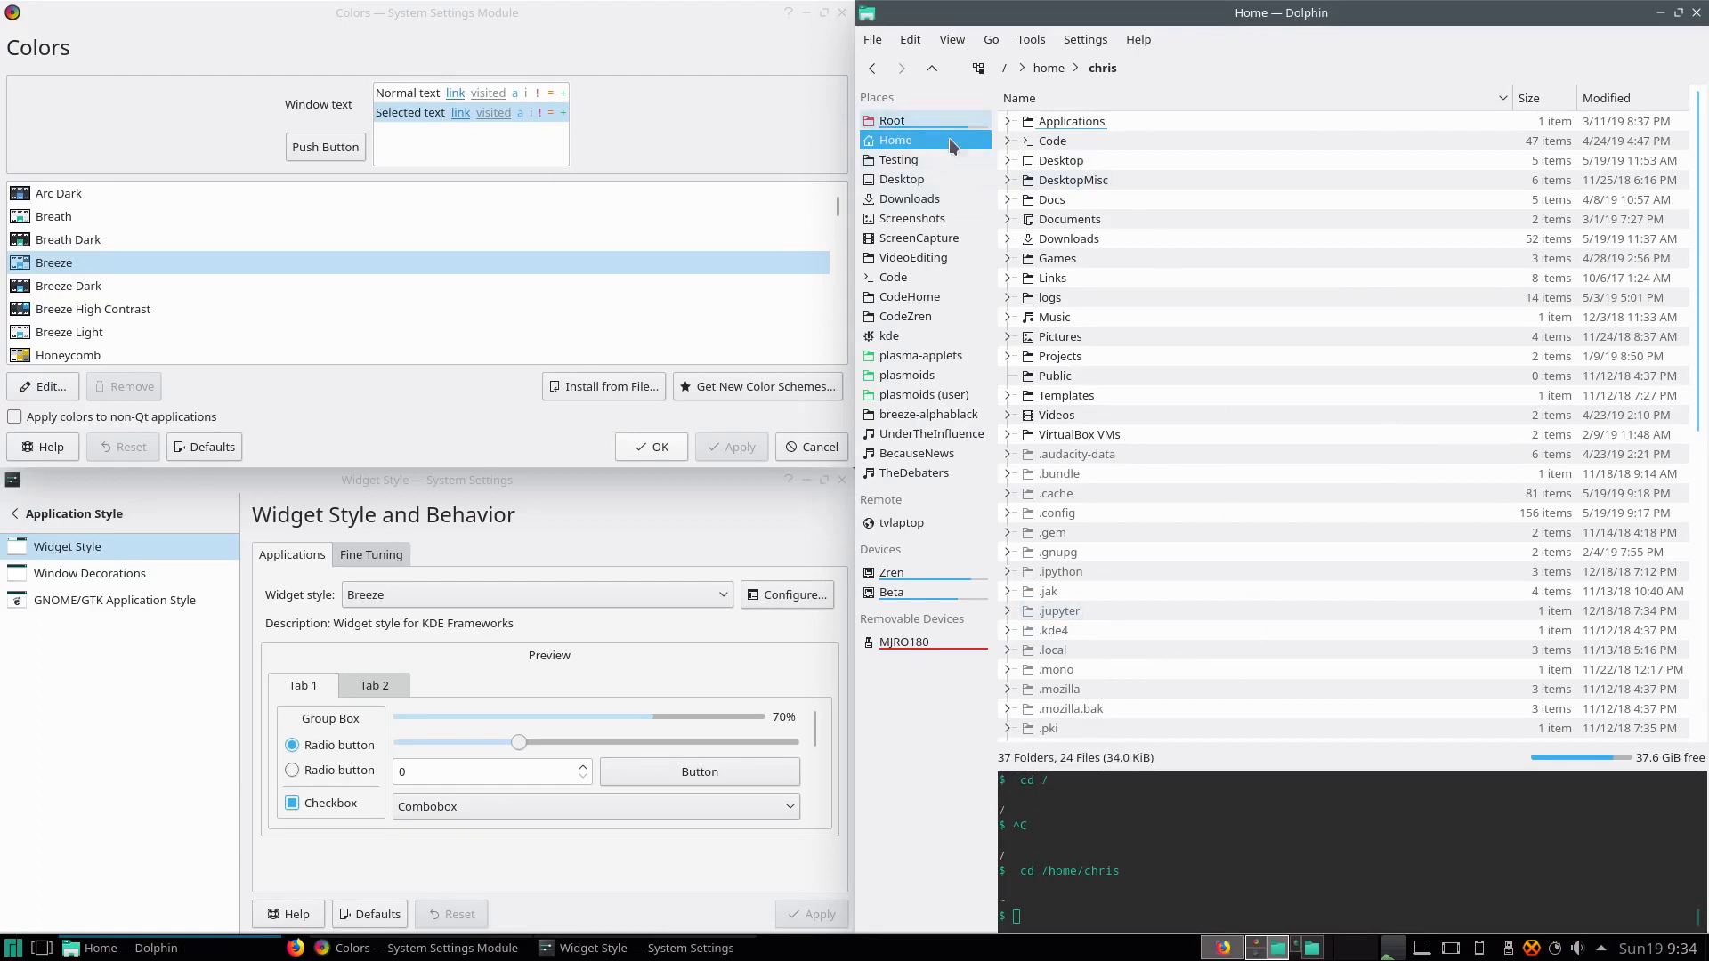
right_click(923, 620)
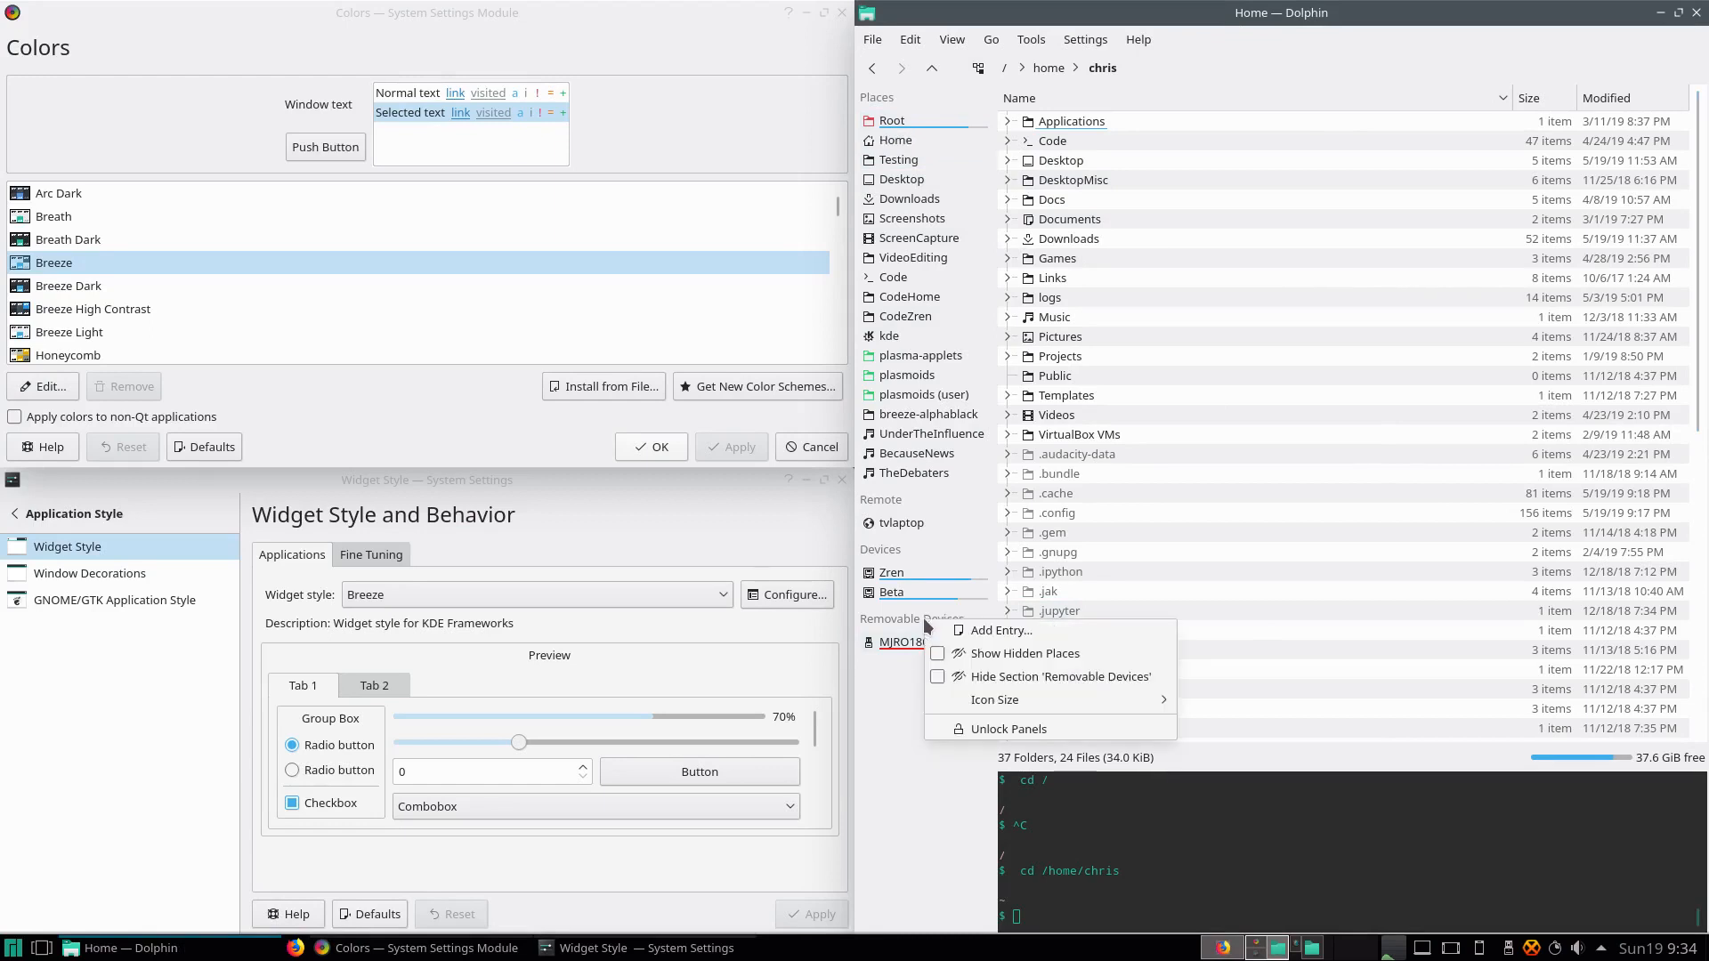
left_click(1003, 655)
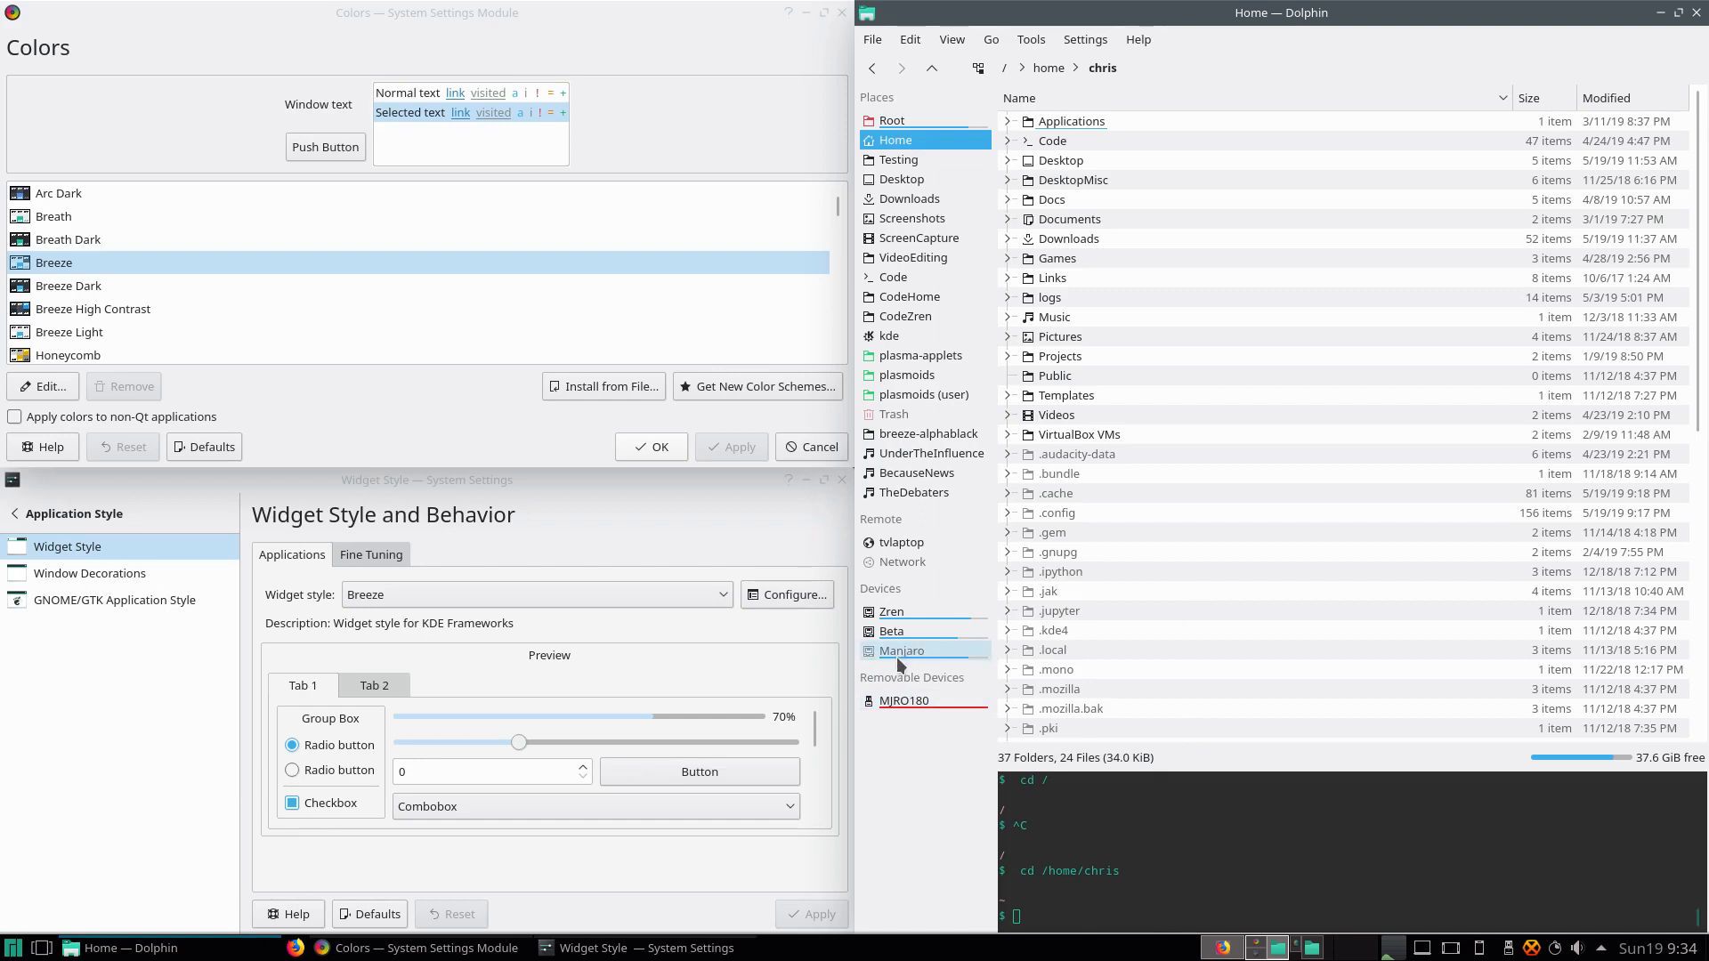
left_click(919, 652)
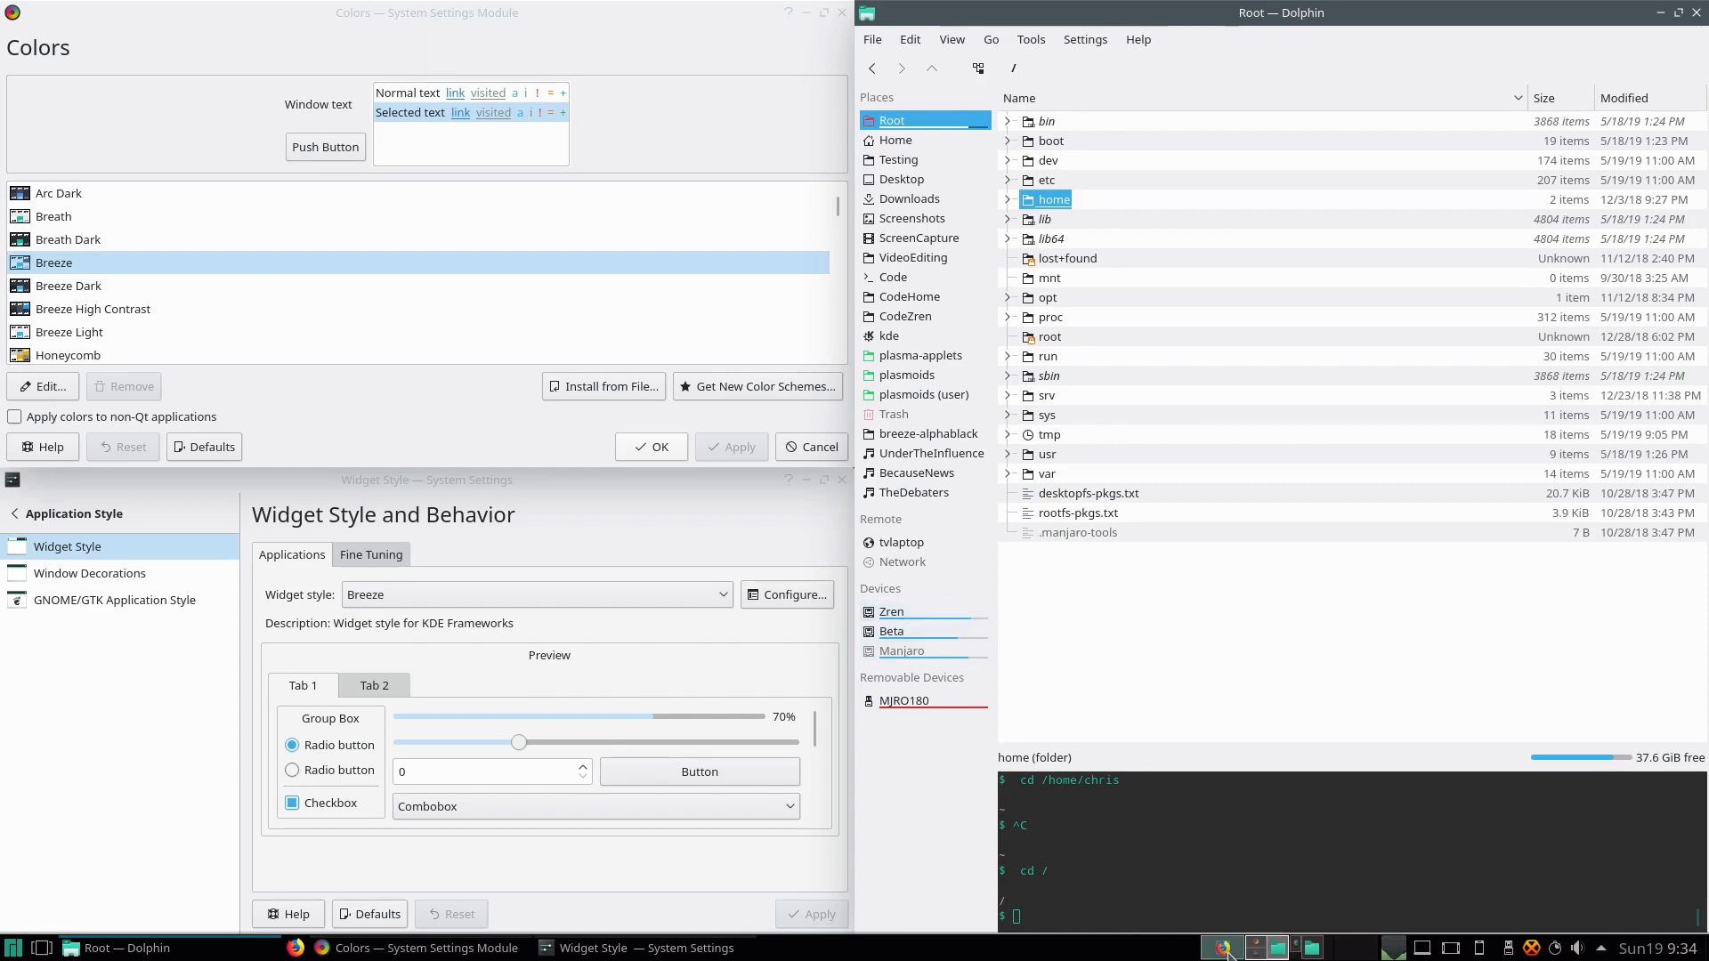
- Open placesitemlistwidget.cpp in Sublime Text and highlight the active bgColor variable in the capacity bar painting code
key("ctrl+F1")
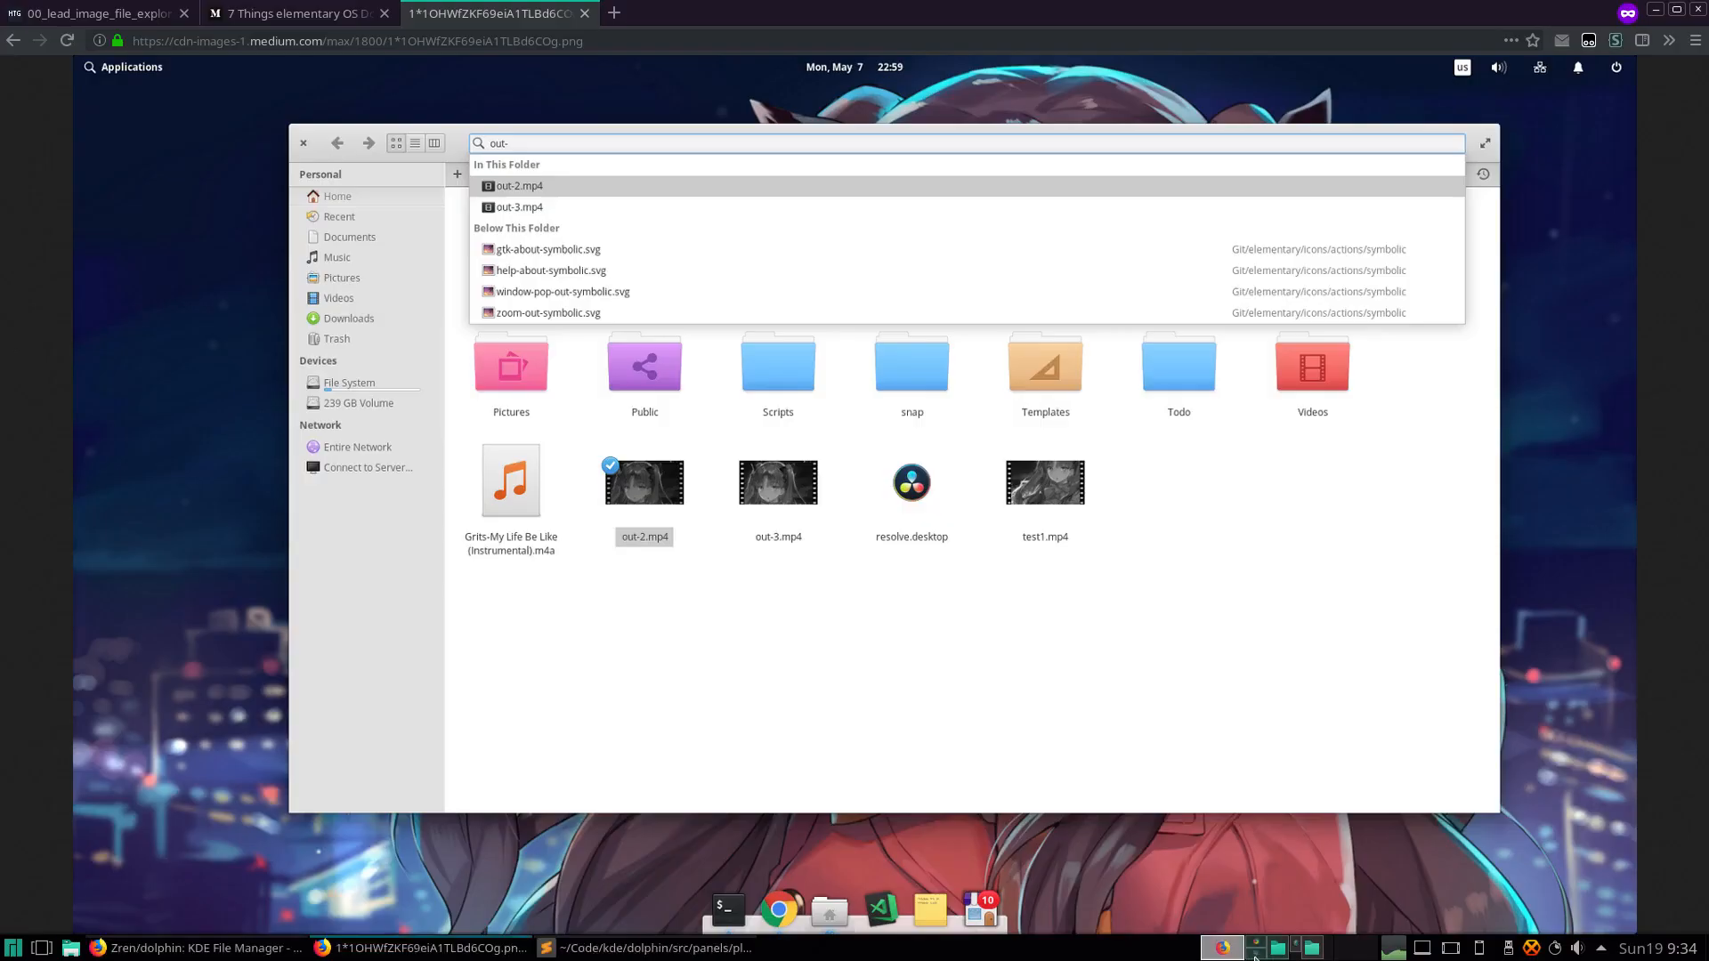
left_click(713, 952)
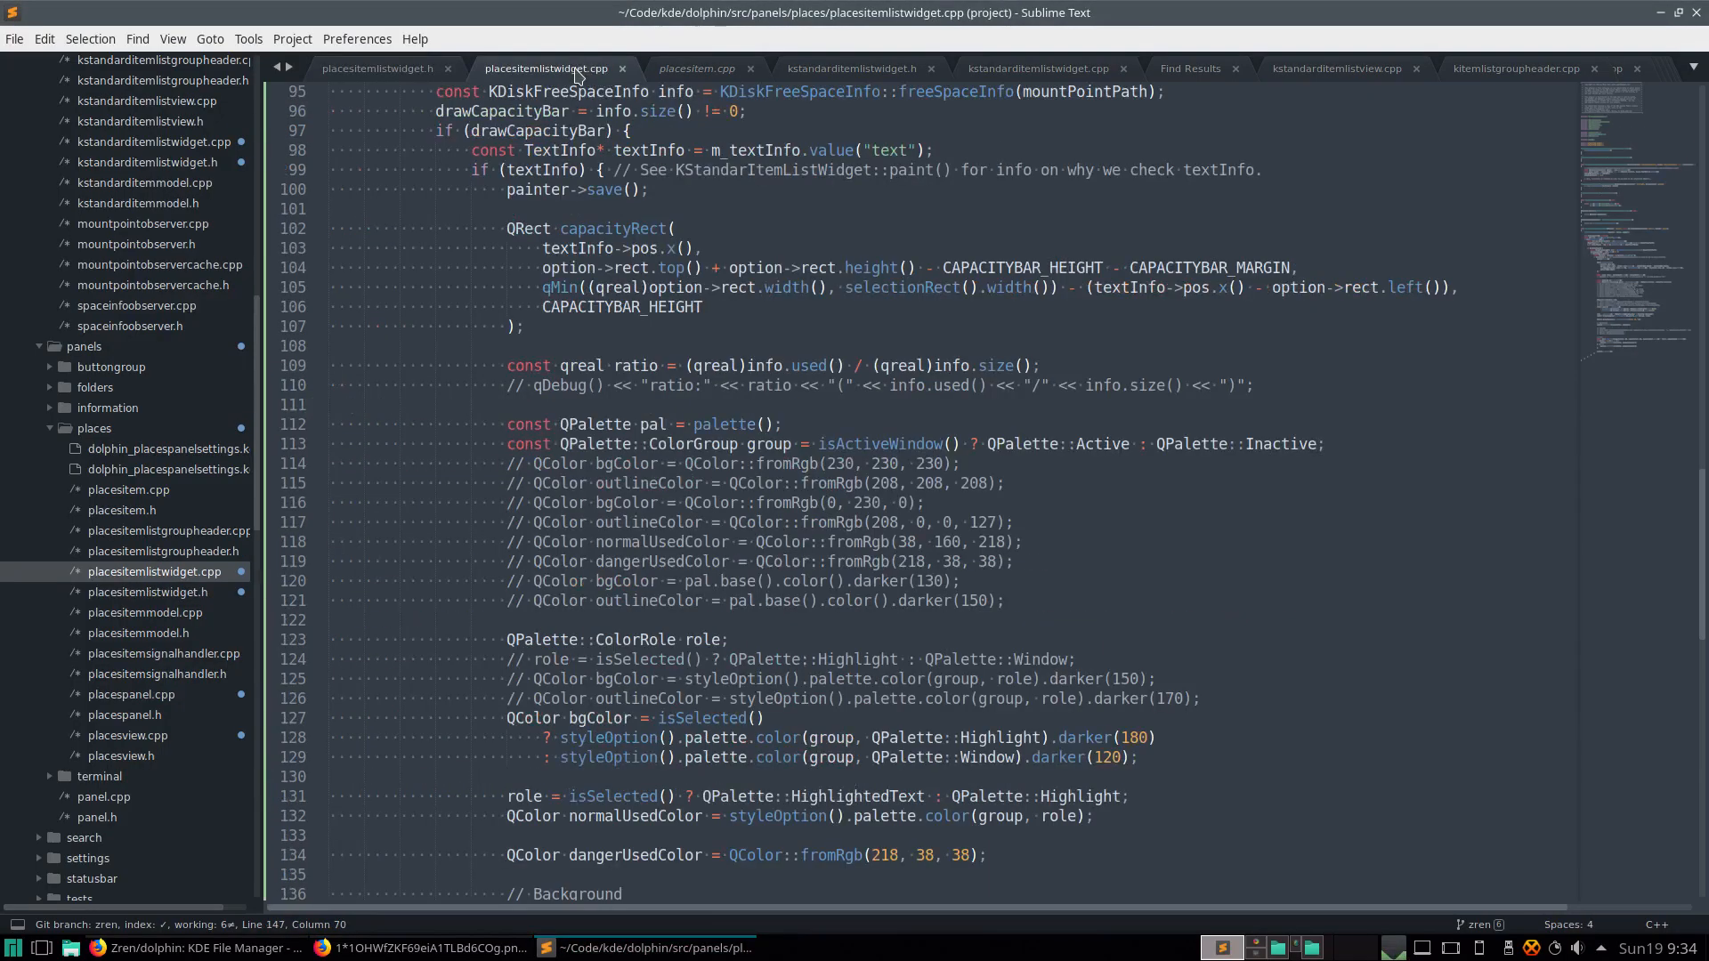
scroll(695, 494, "down", 8)
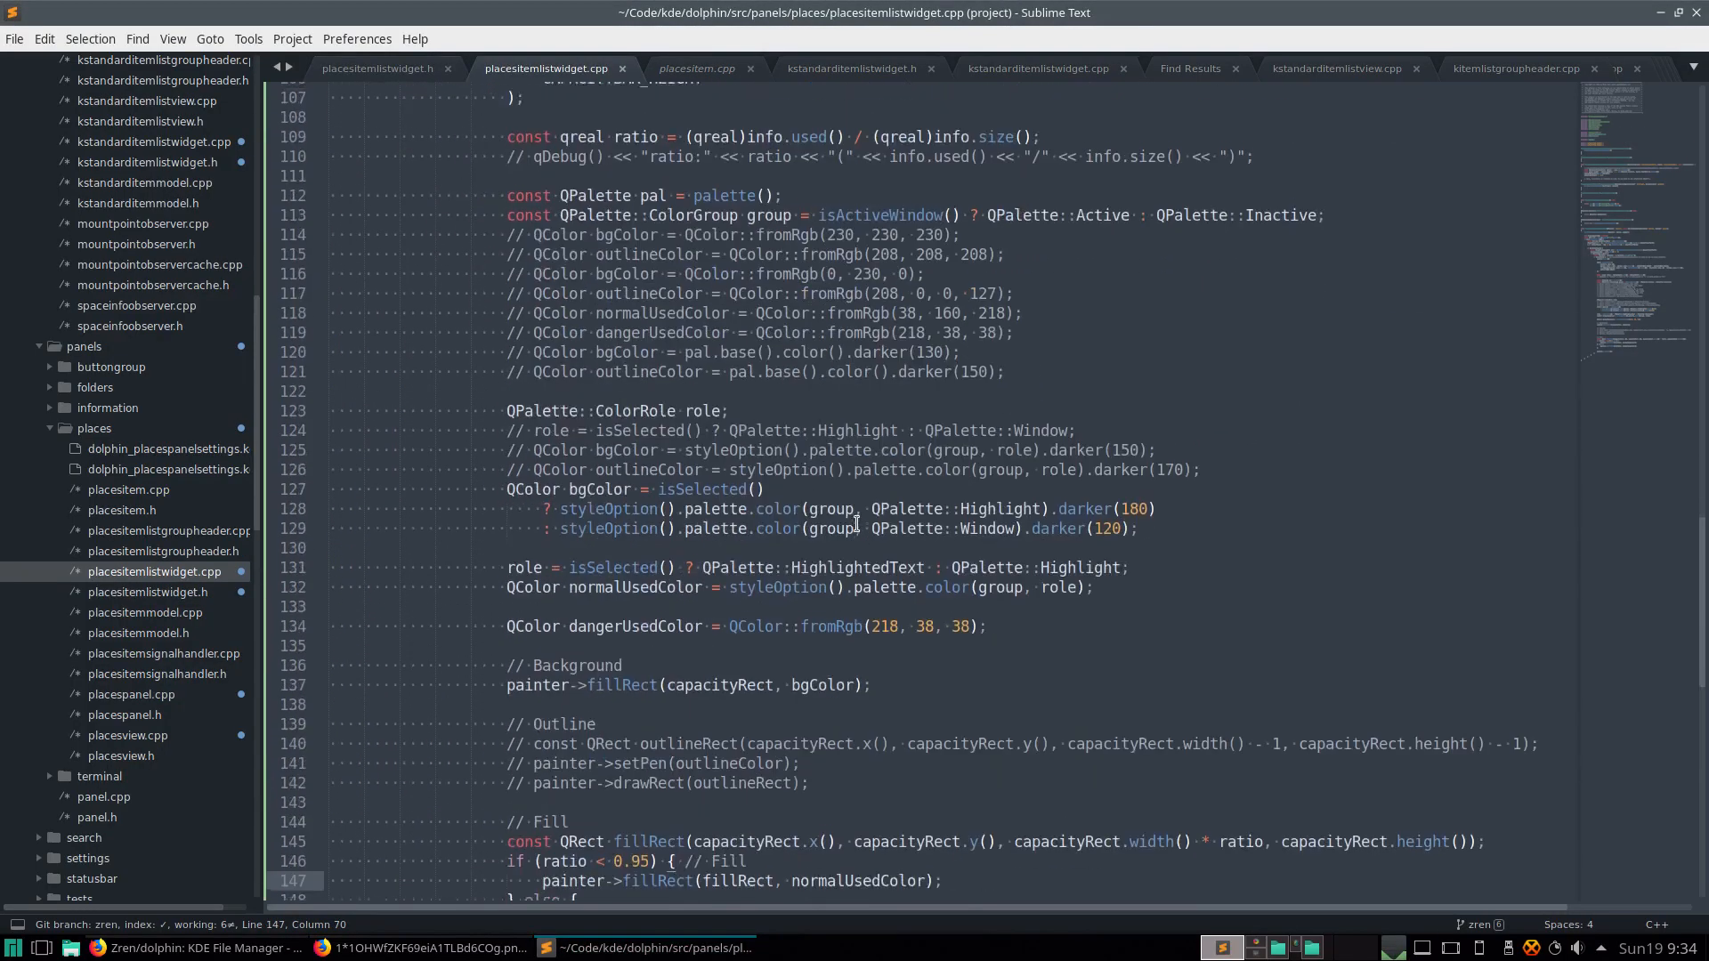
scroll(752, 386, "up", 3)
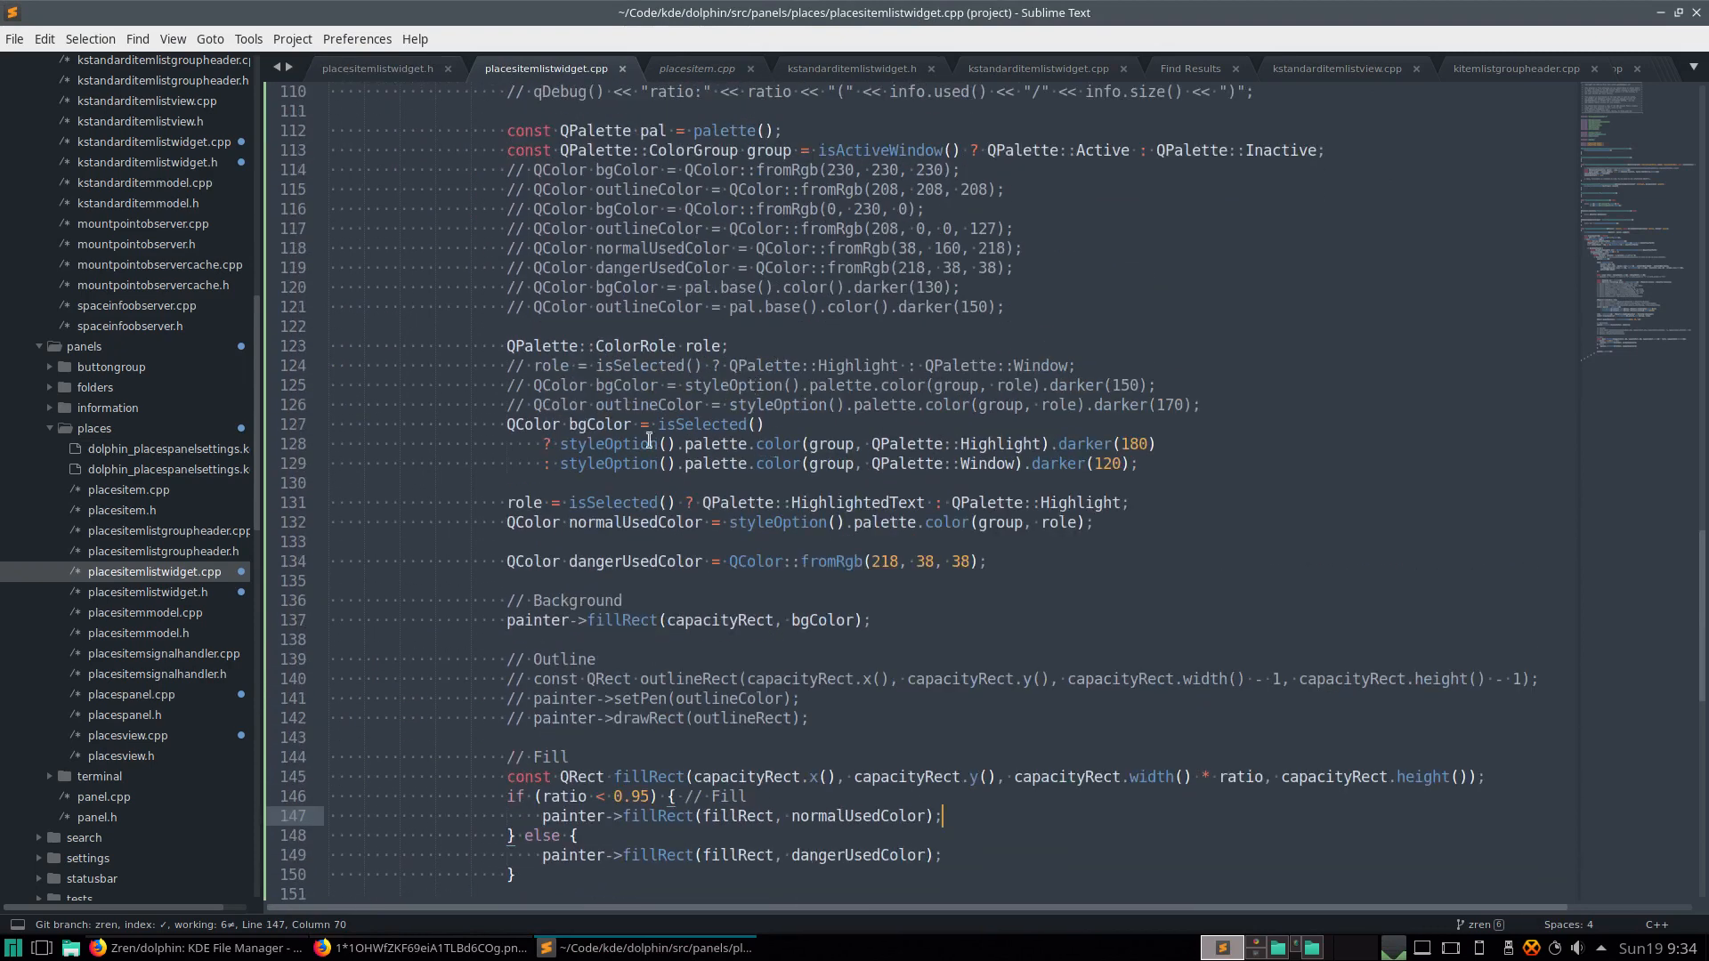
double_click(589, 425)
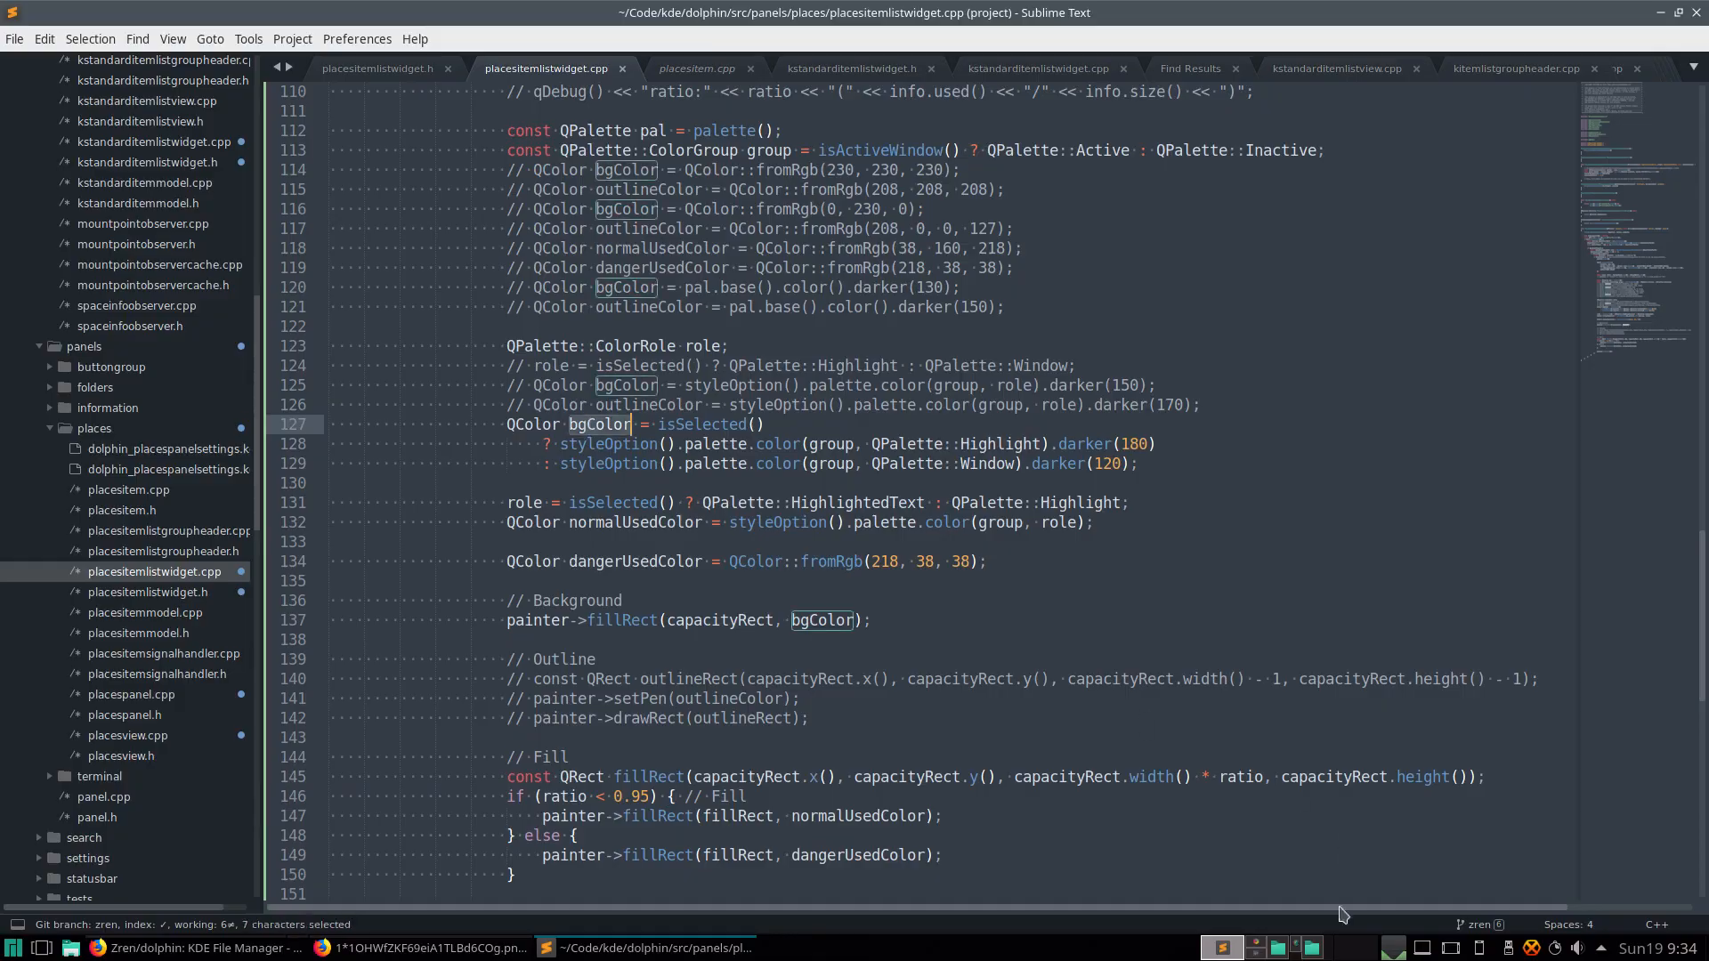
- Check the device capacity bars in Dolphin against the darker(120) value of the unselected background colour in the code
left_click(1275, 948)
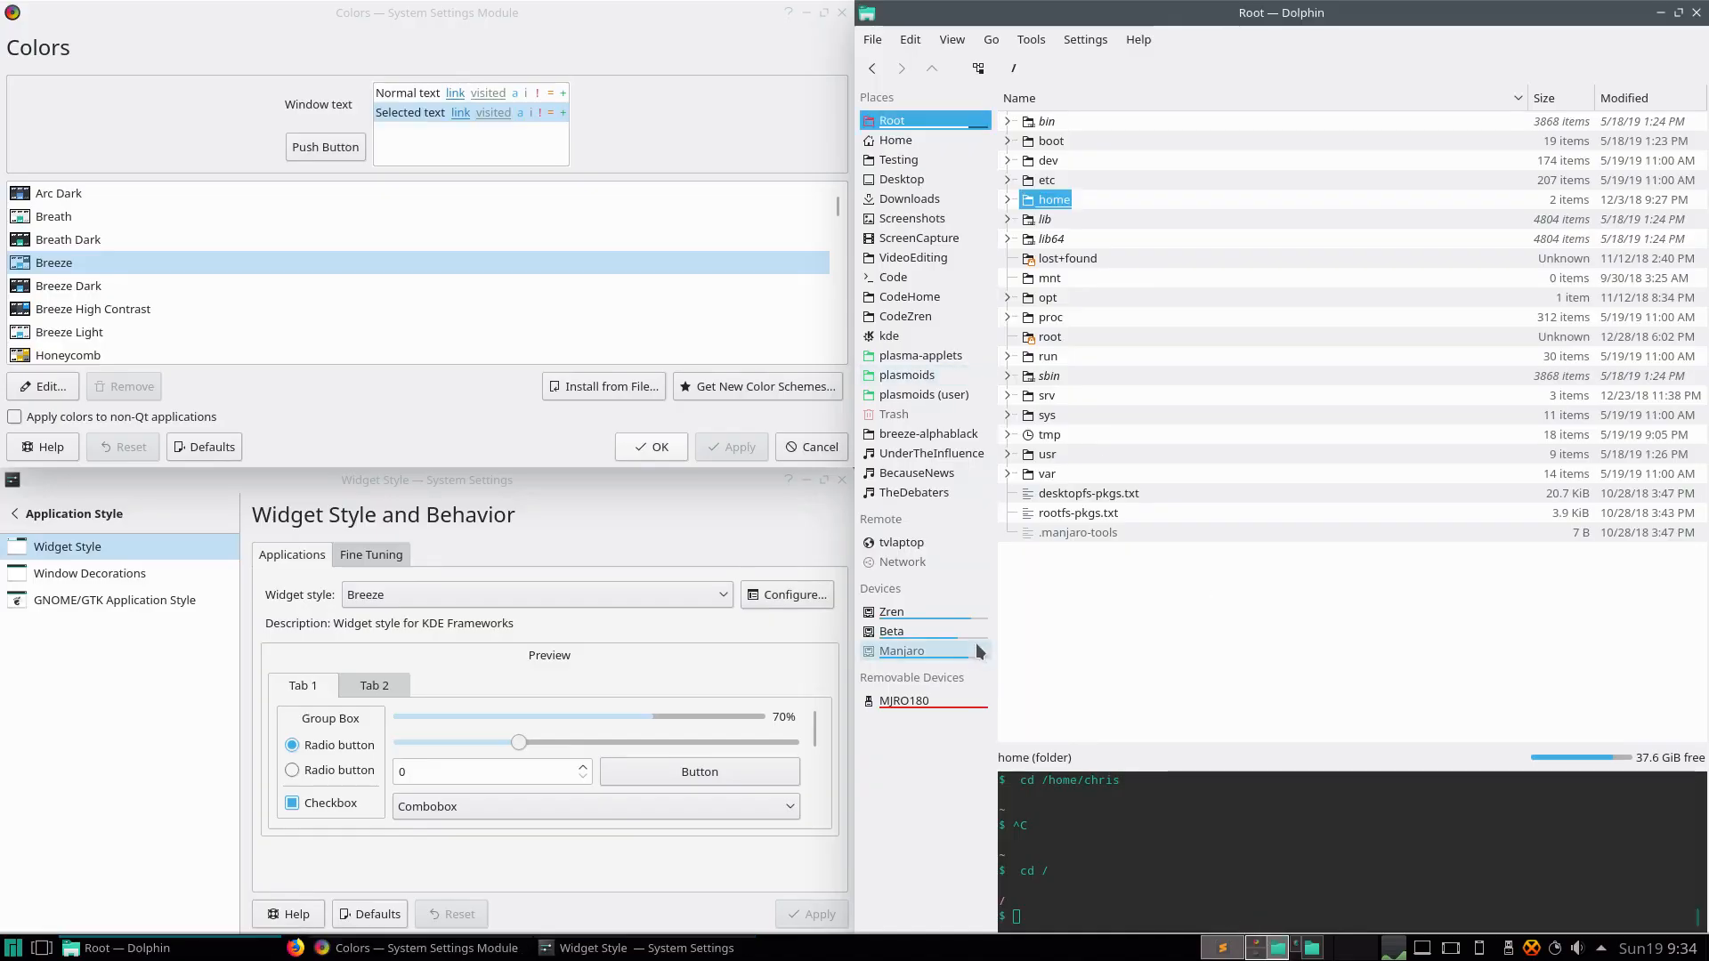
left_click(1224, 948)
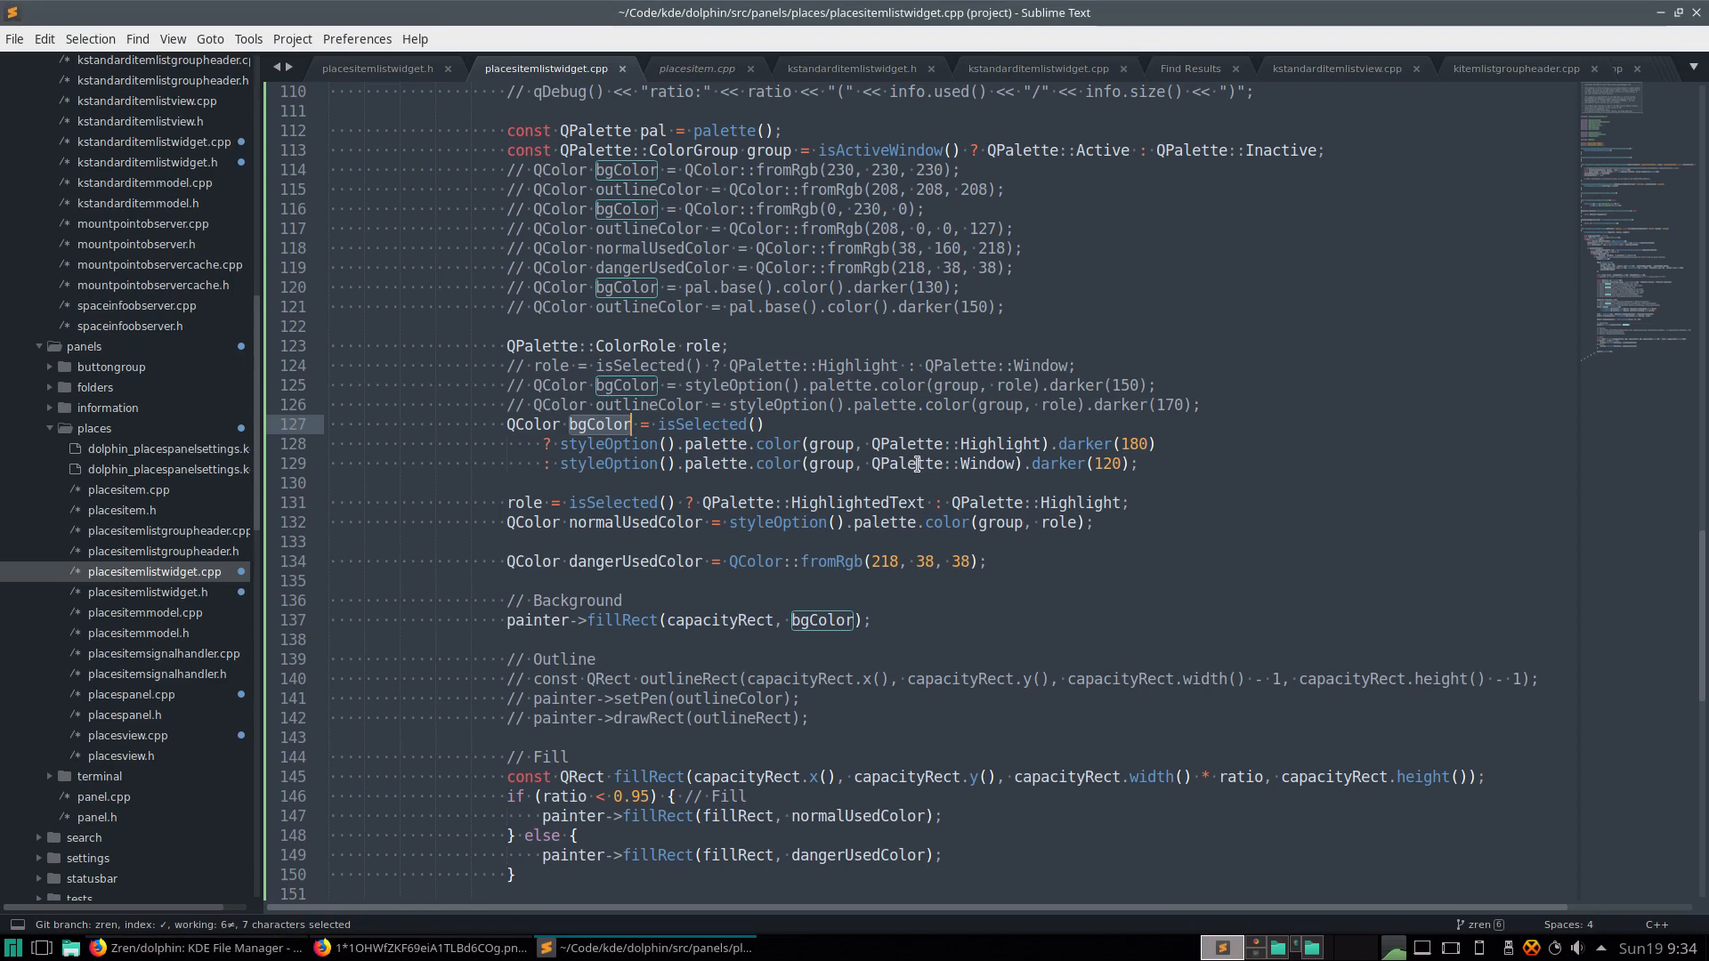
triple_click(1109, 466)
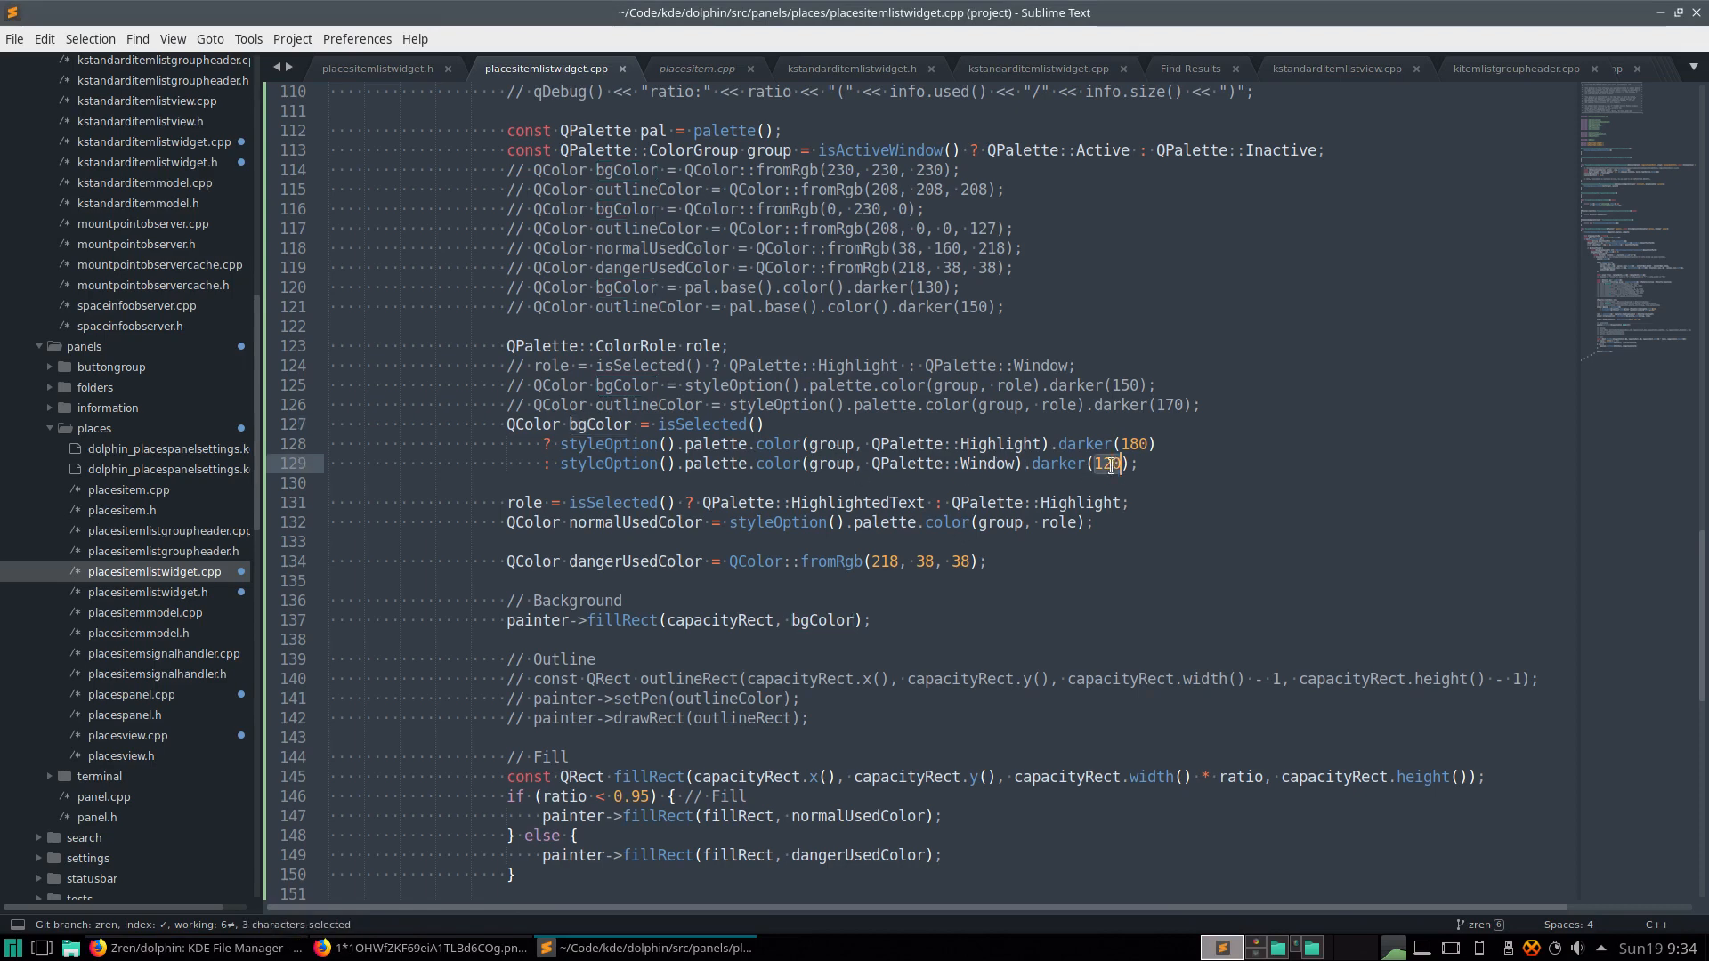
left_click(851, 463)
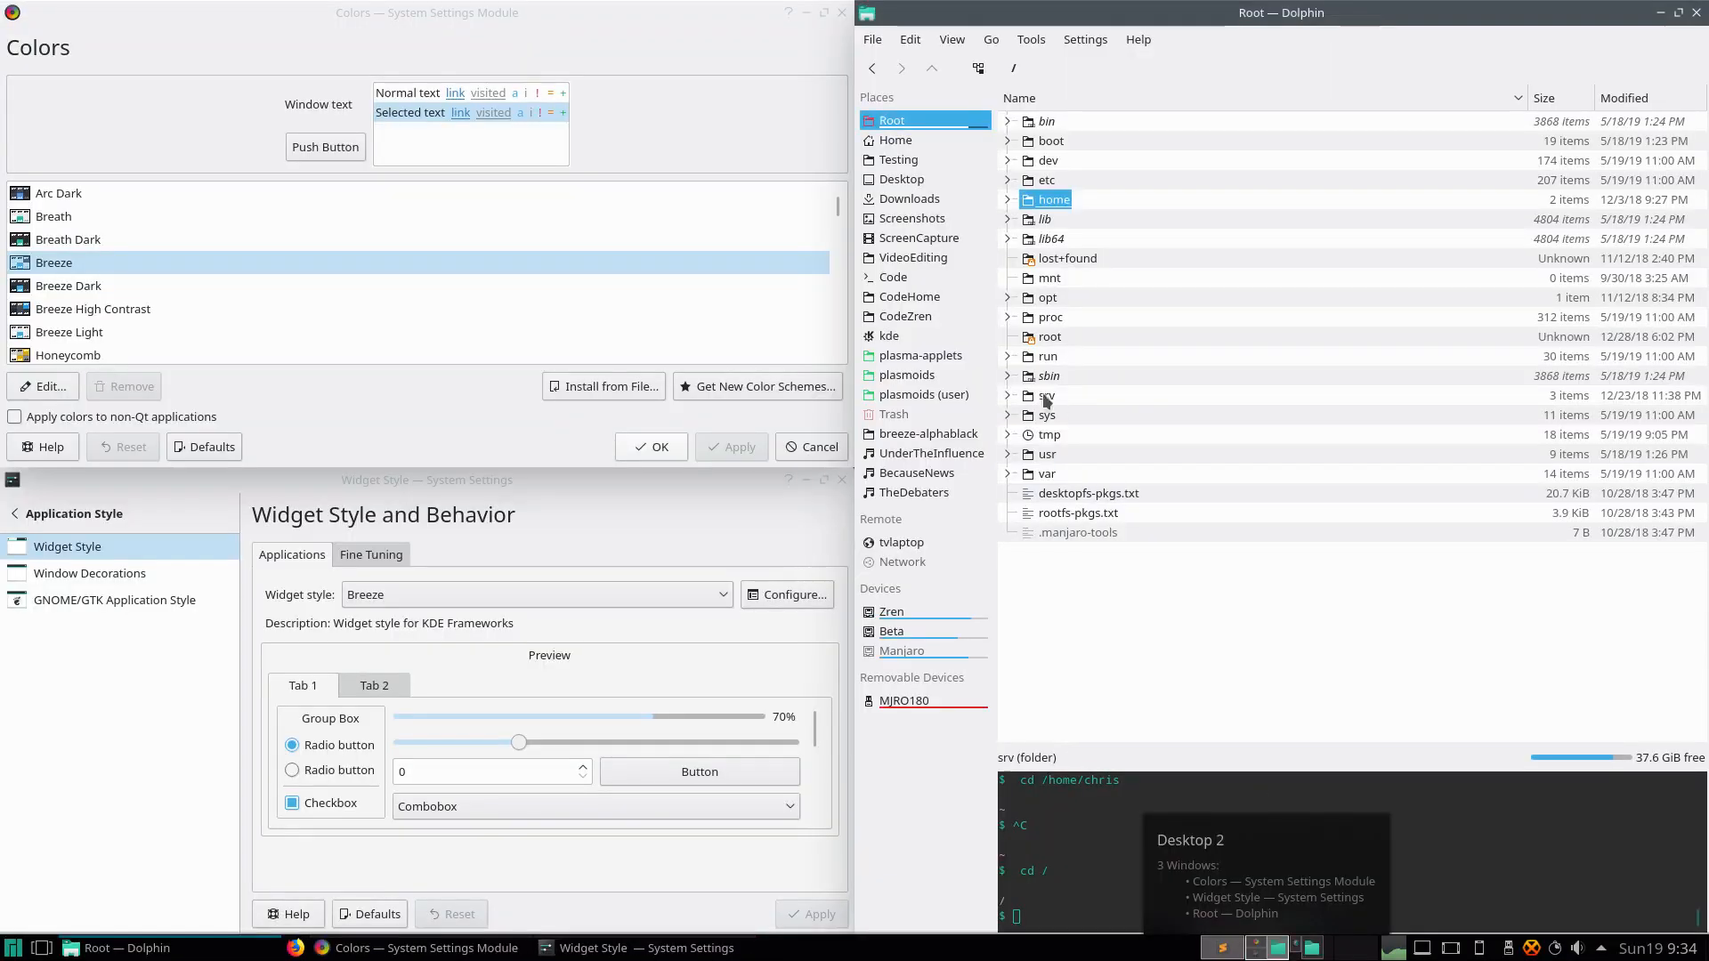
- Switch to the Colors settings on the second desktop and apply the Breeze Dark color scheme
left_click(1281, 950)
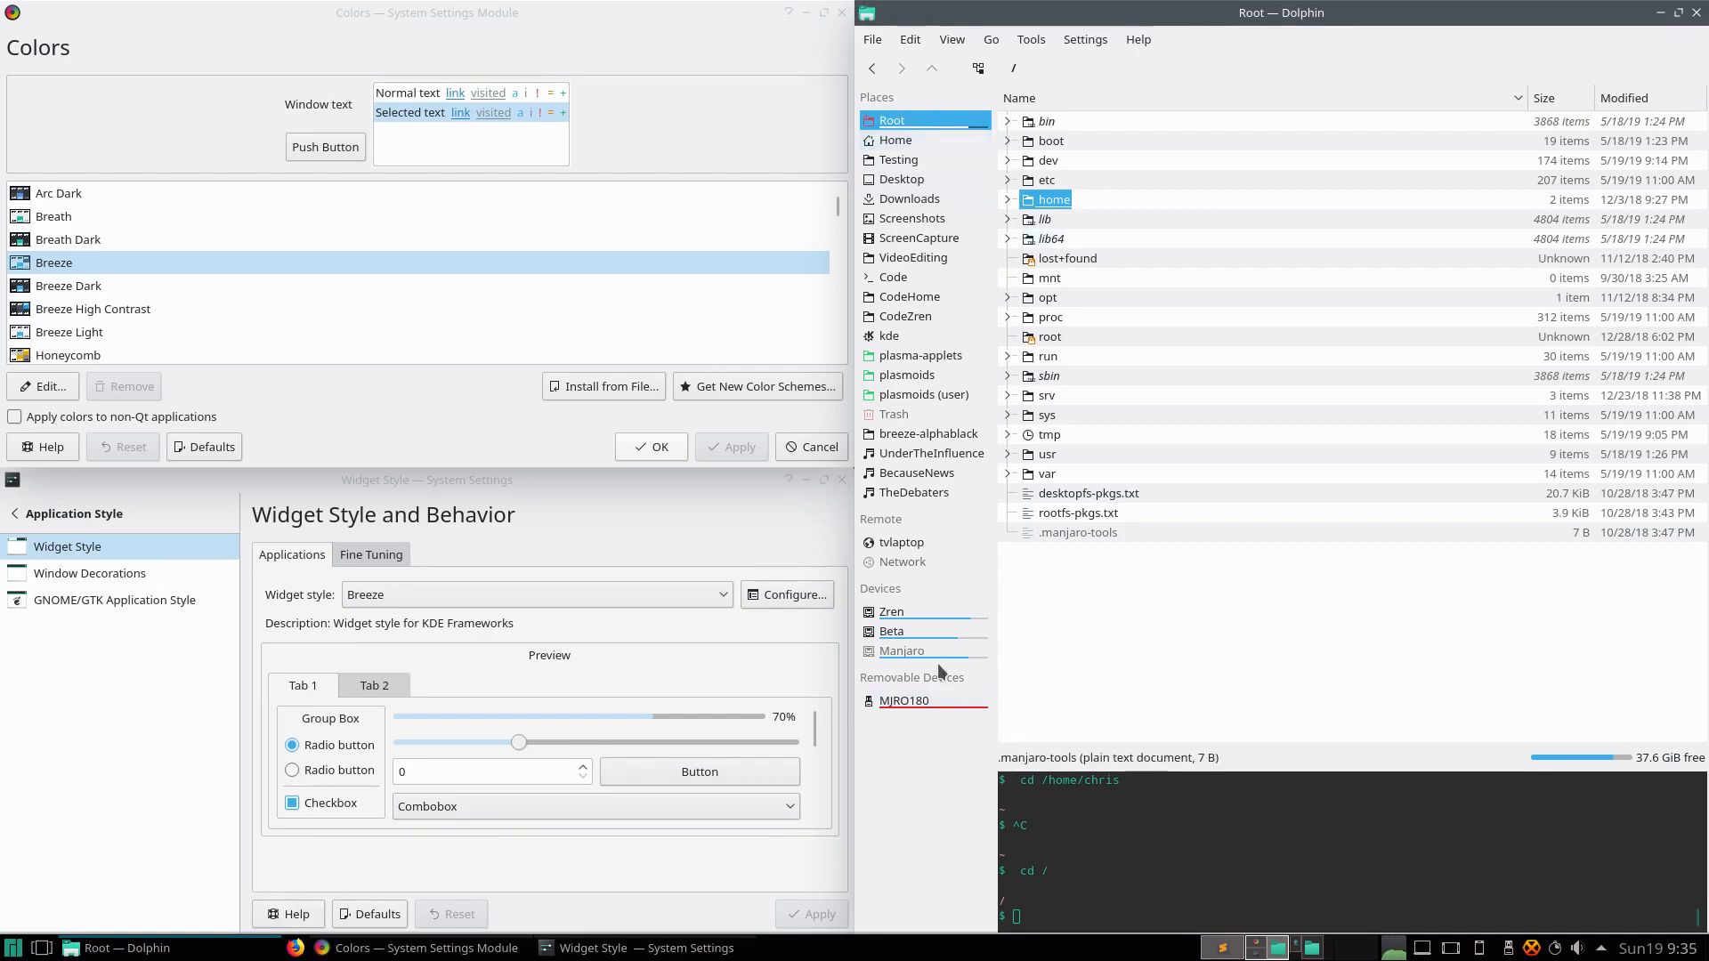
left_click(78, 290)
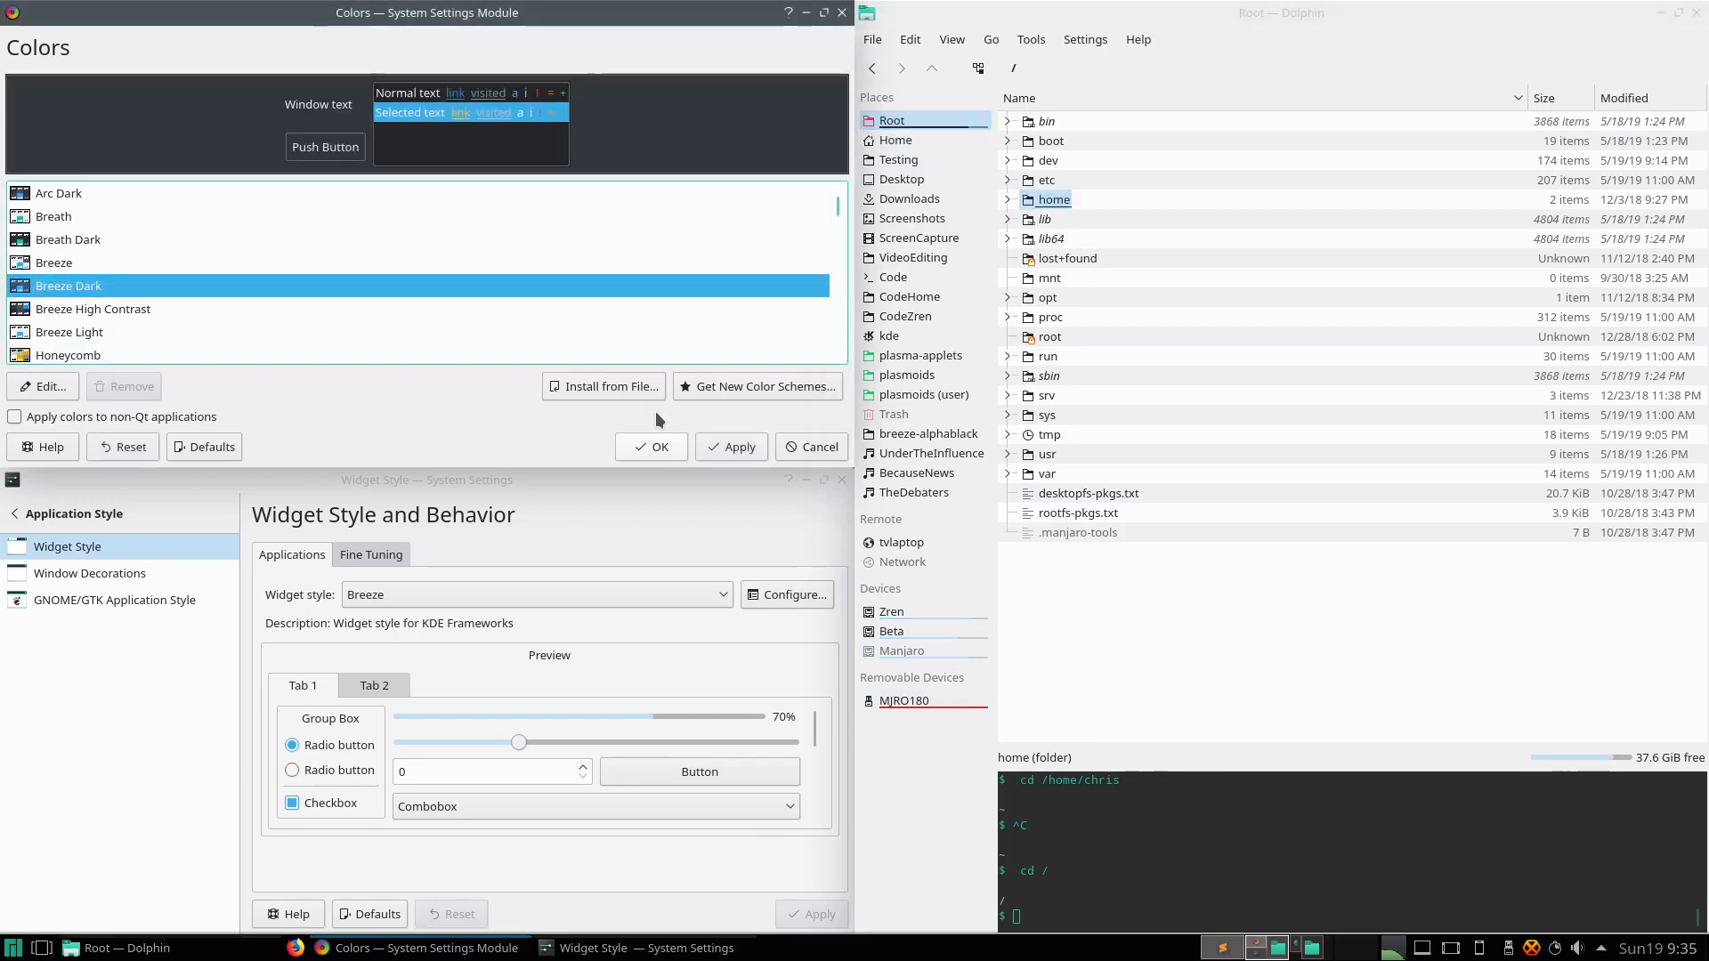
left_click(718, 448)
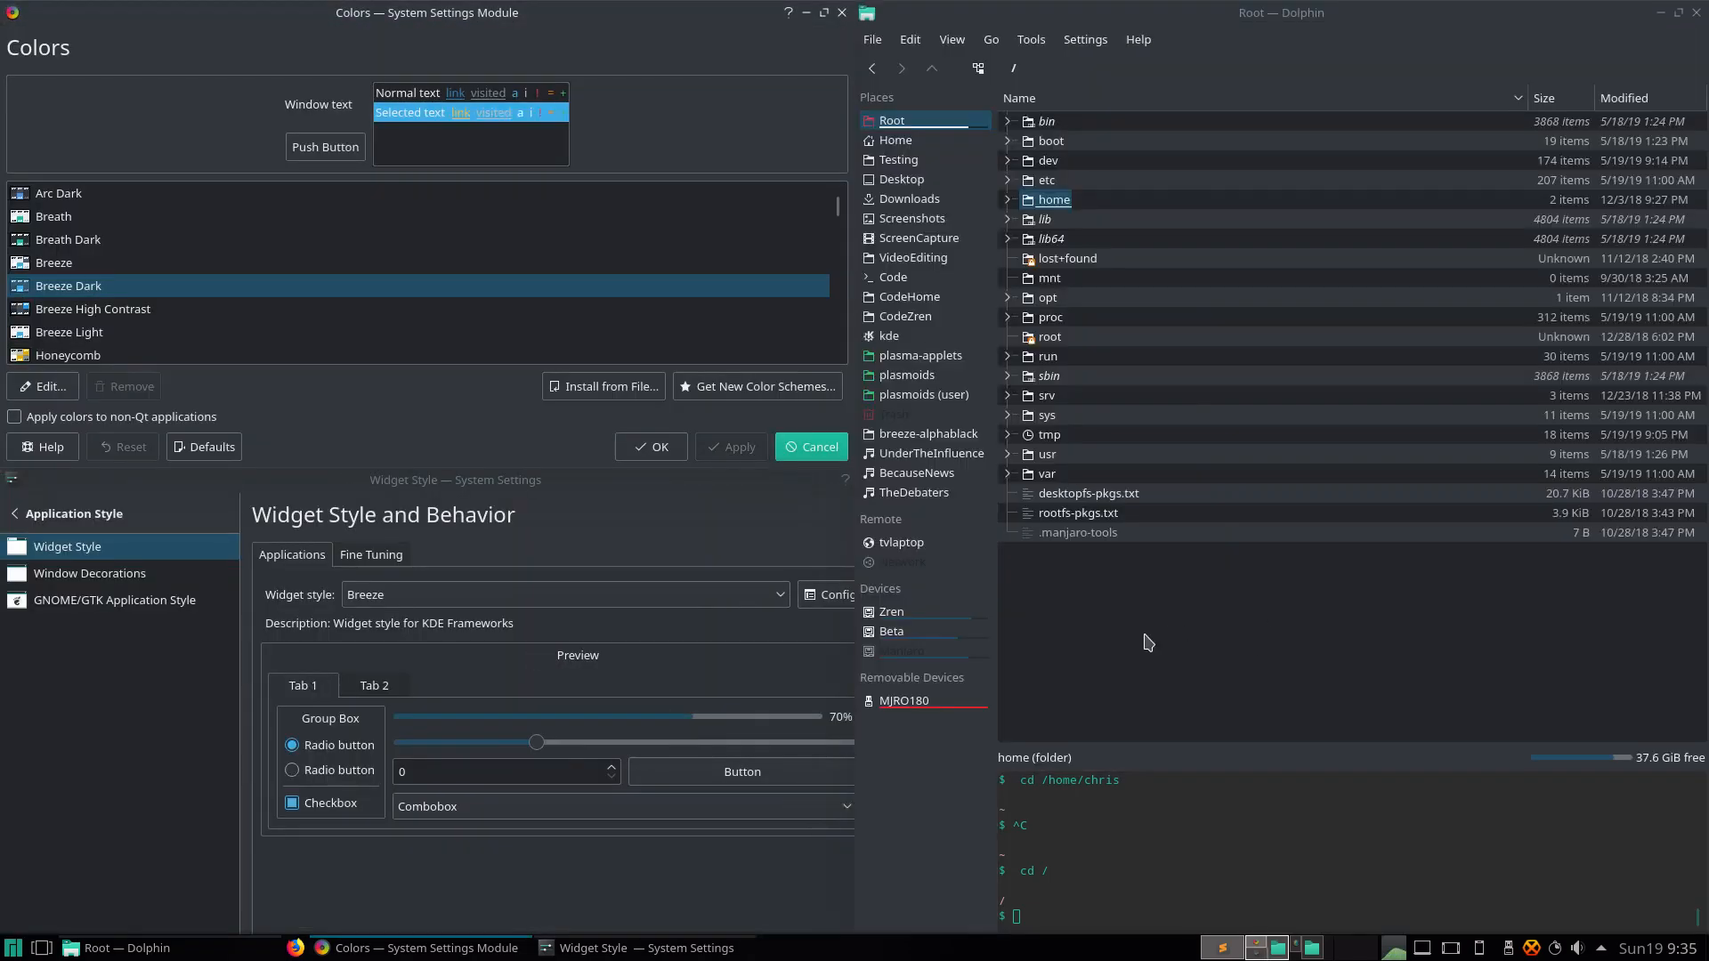
- Return to Sublime Text and examine the capacity bar's background and fill code, highlighting the 0.95 ratio threshold
left_click(1226, 949)
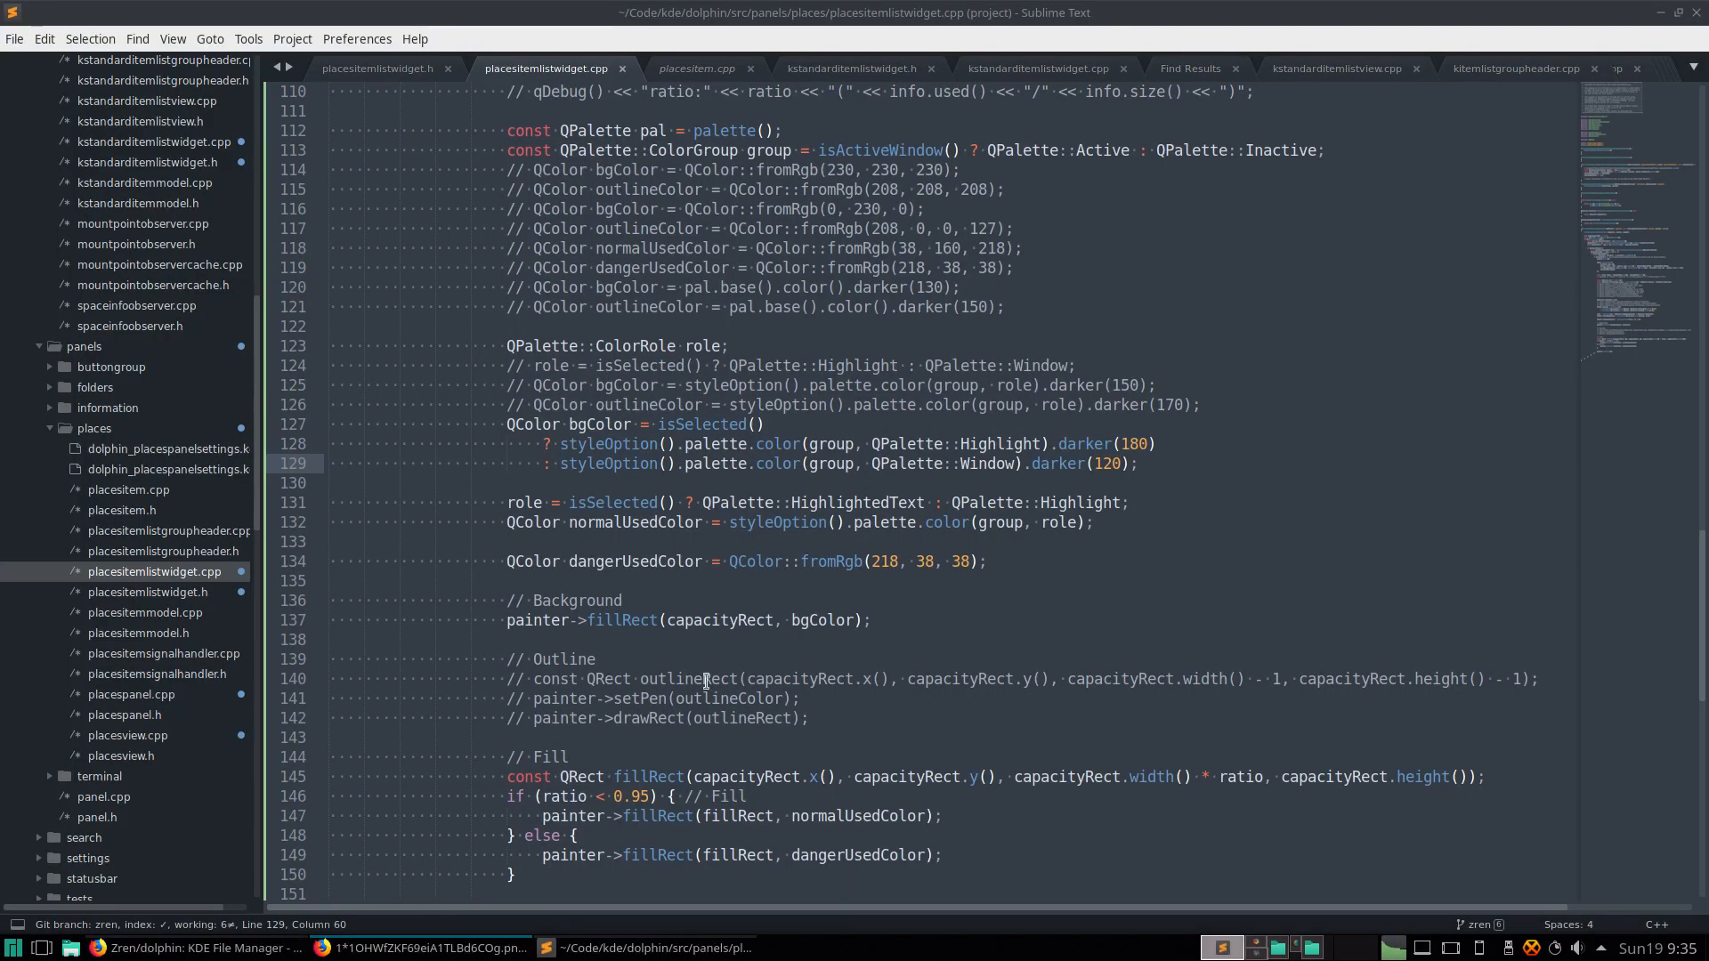
left_click(739, 620)
scroll(738, 690, "down", 4)
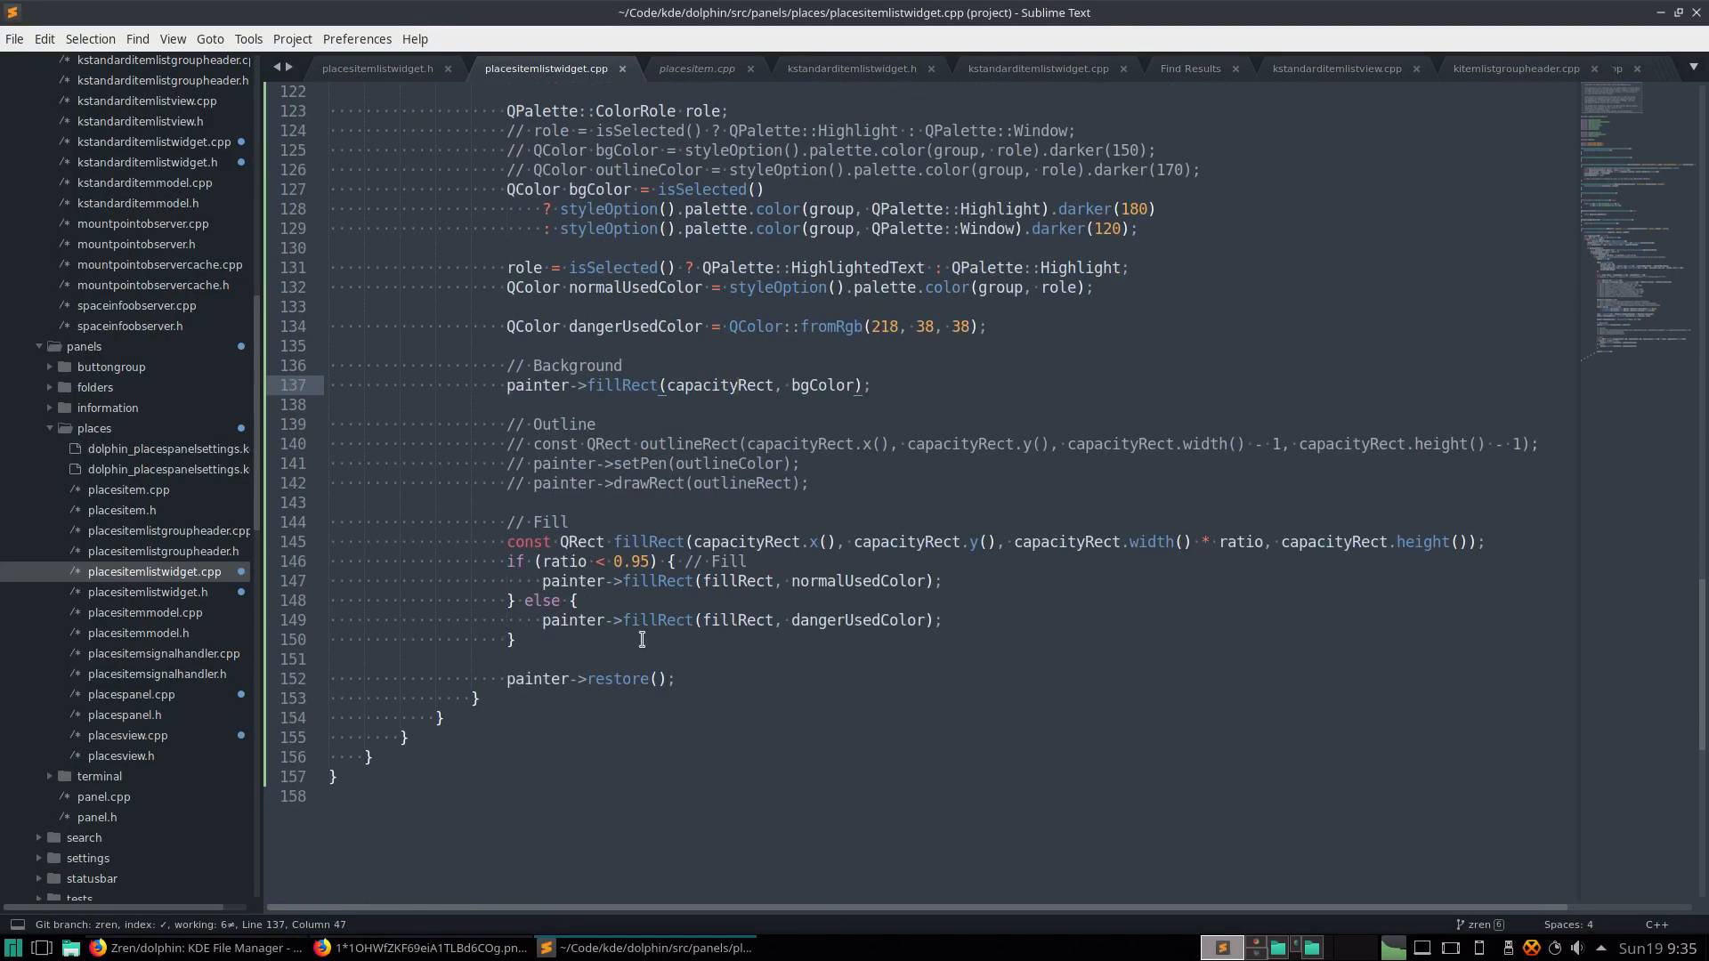
double_click(637, 566)
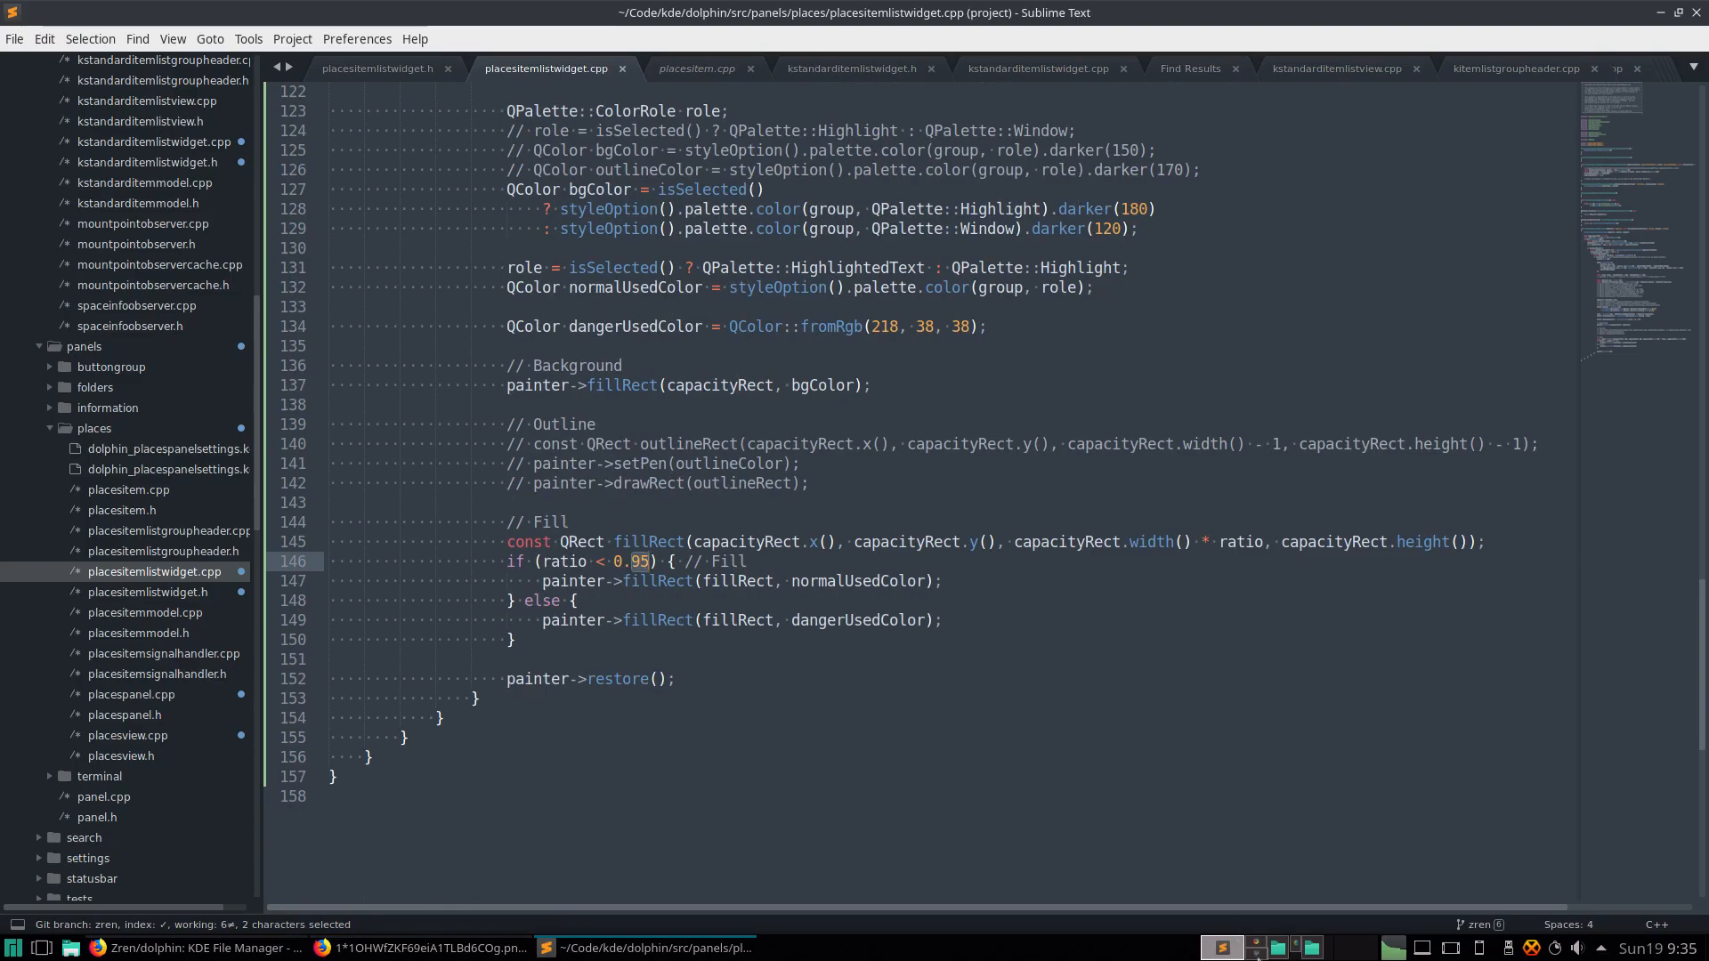
- Switch to the Colors settings on the second desktop and apply the KvAdaptaBreathBlack color scheme, followed by KvAdaptaBreathDark
left_click(1258, 955)
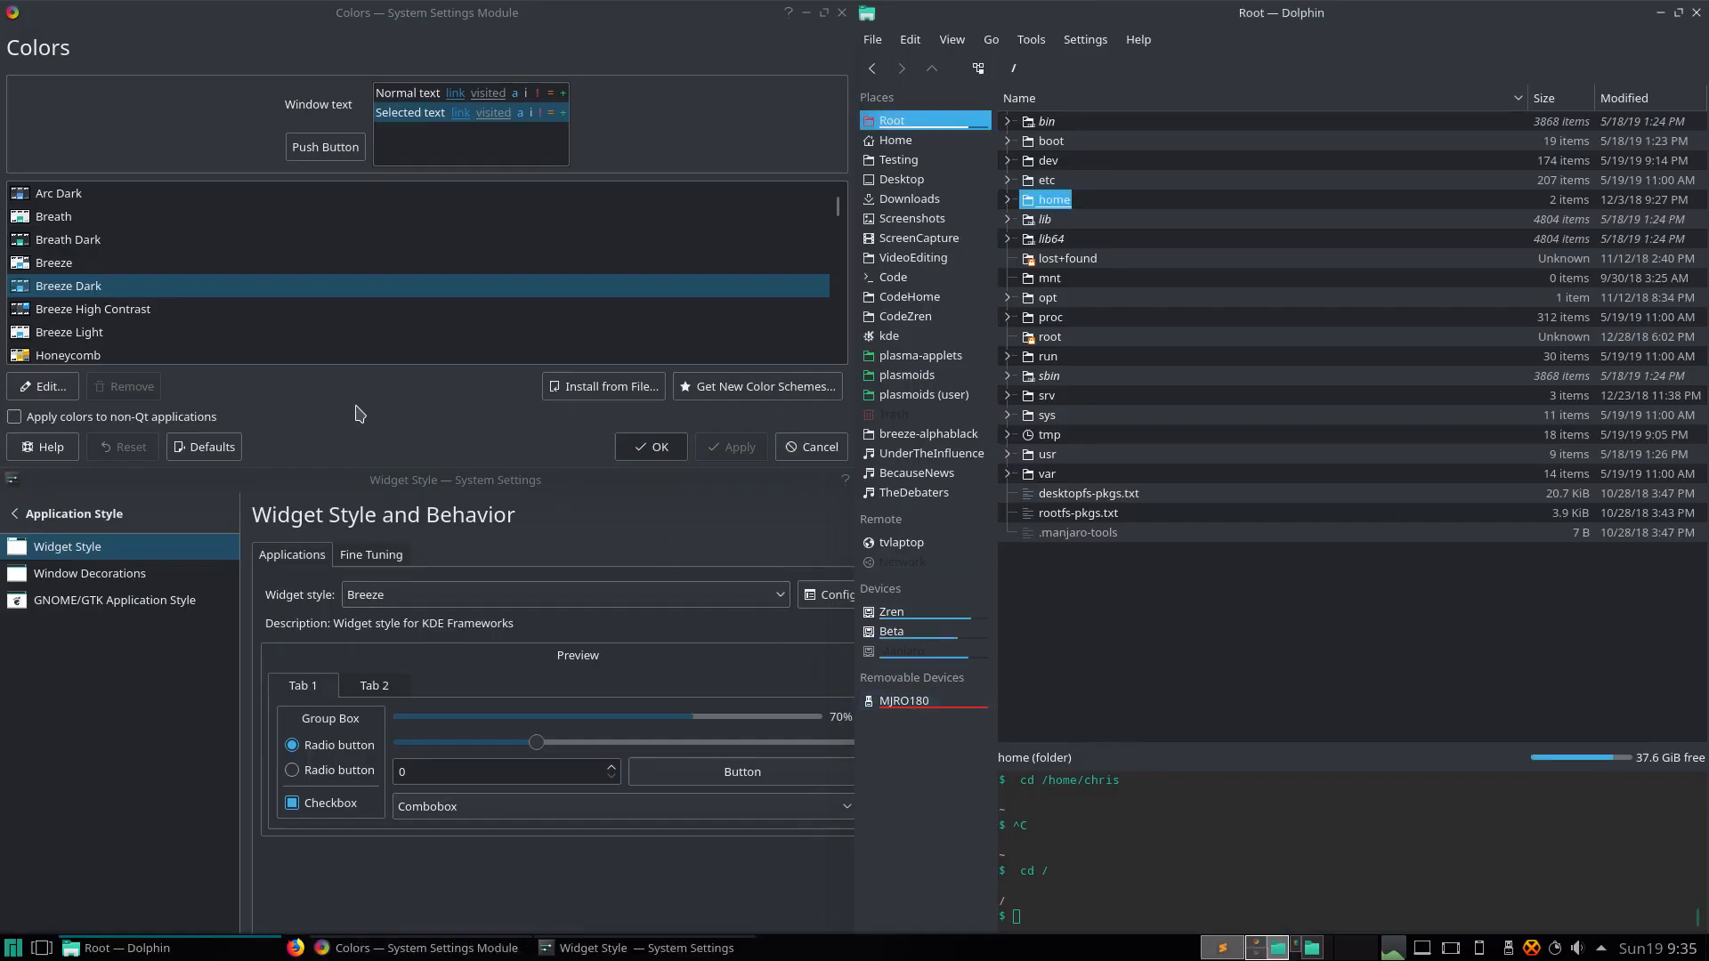
left_click(142, 319)
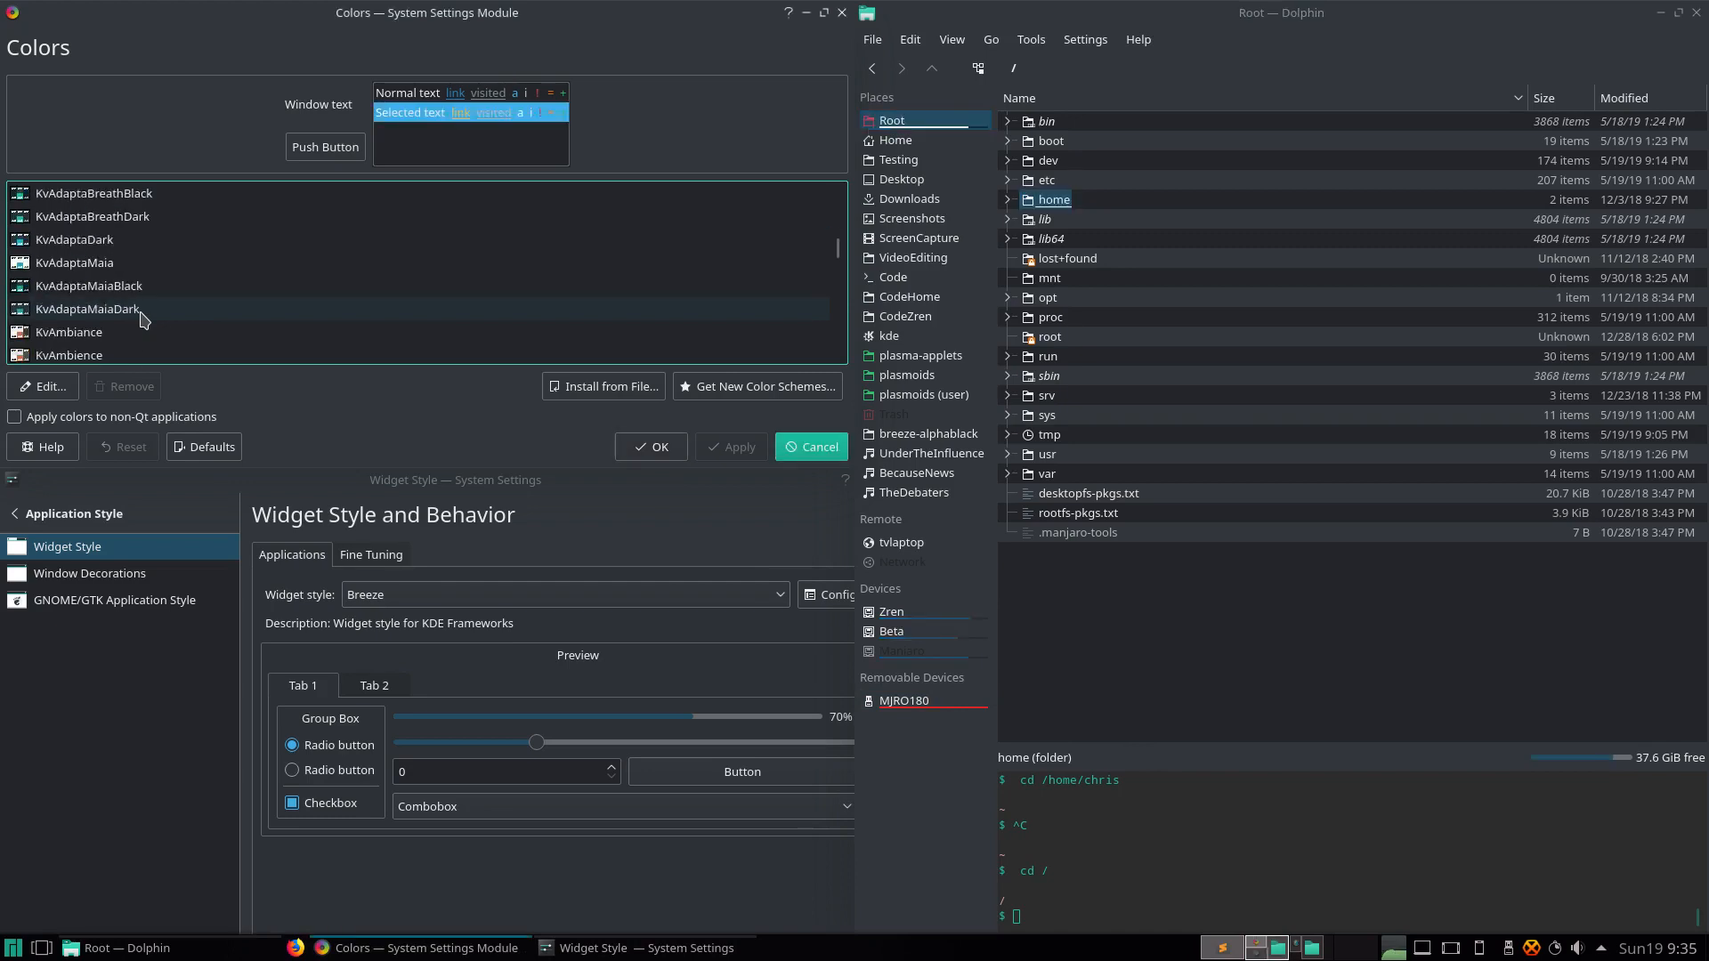
scroll(138, 321, "down", 3)
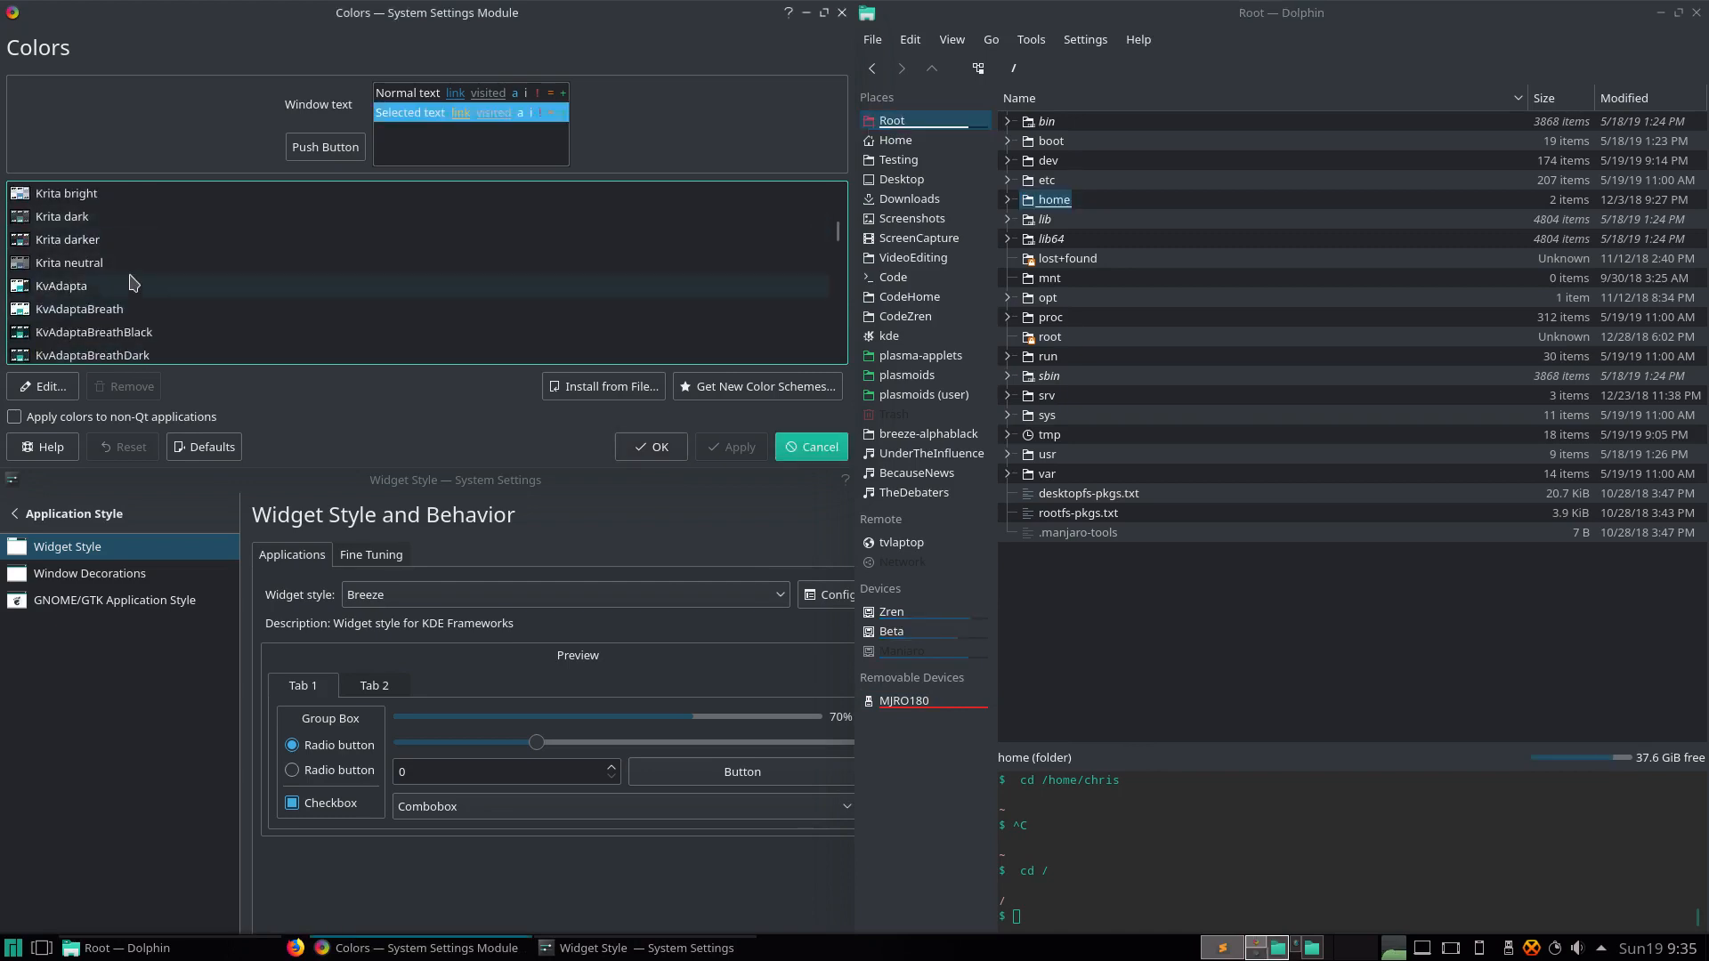
scroll(121, 254, "down", 1)
left_click(125, 241)
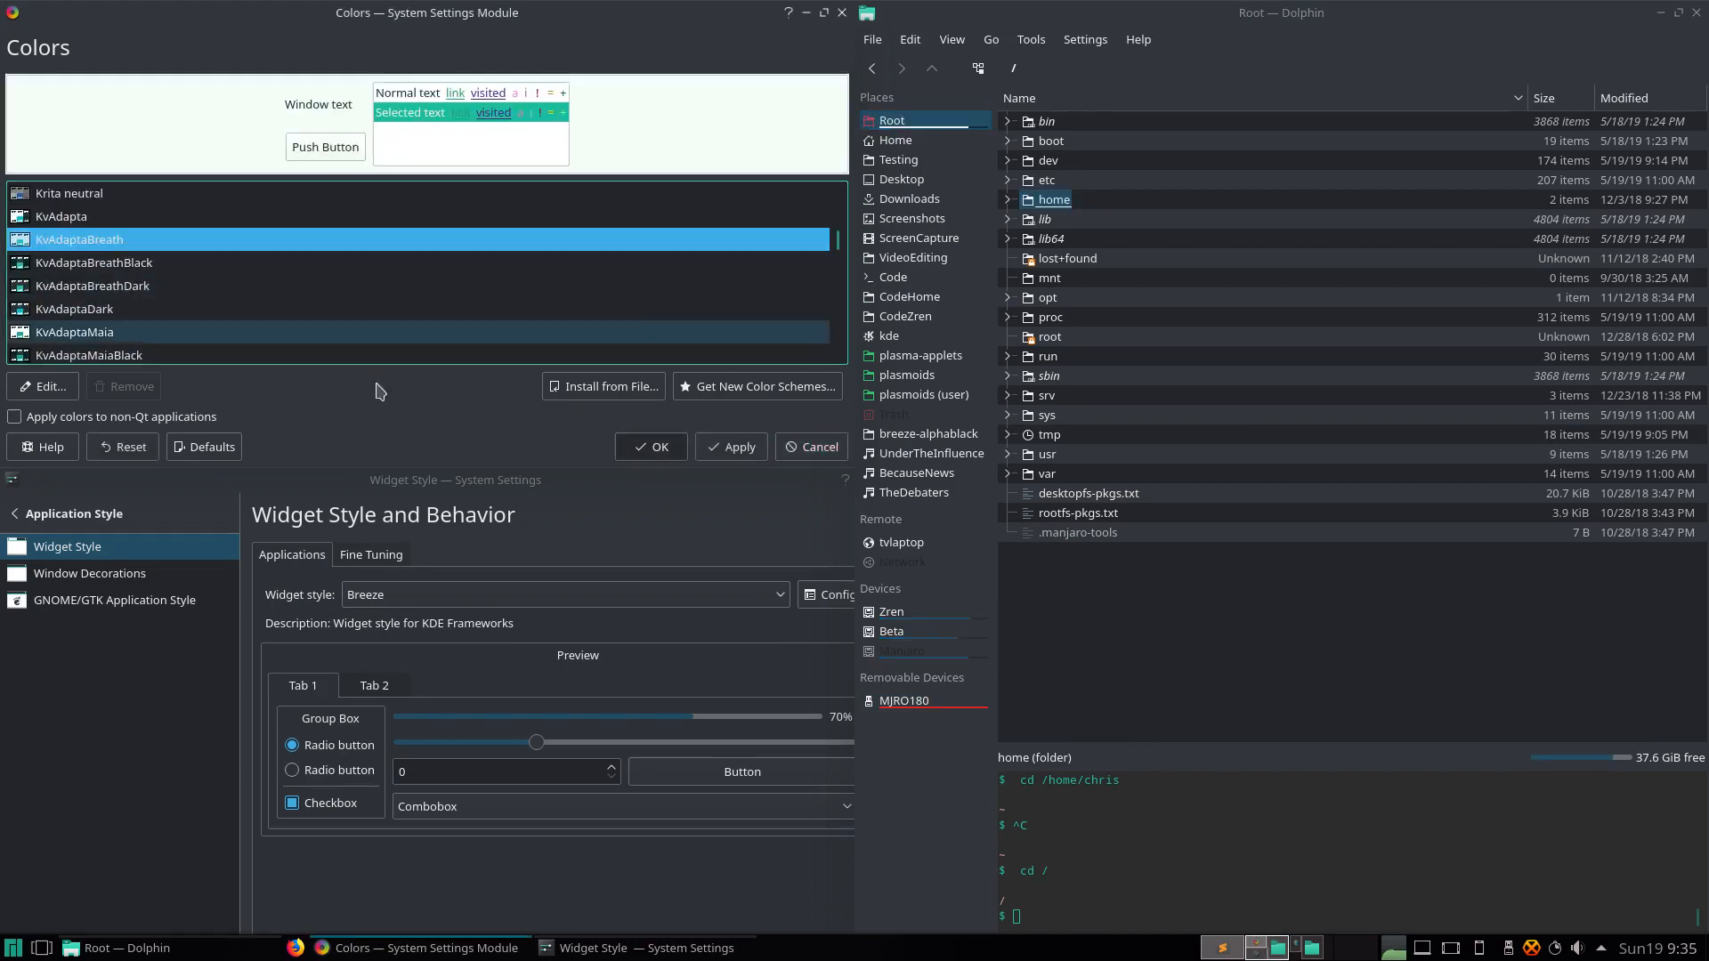
left_click(143, 265)
left_click(142, 285)
left_click(144, 264)
left_click(754, 447)
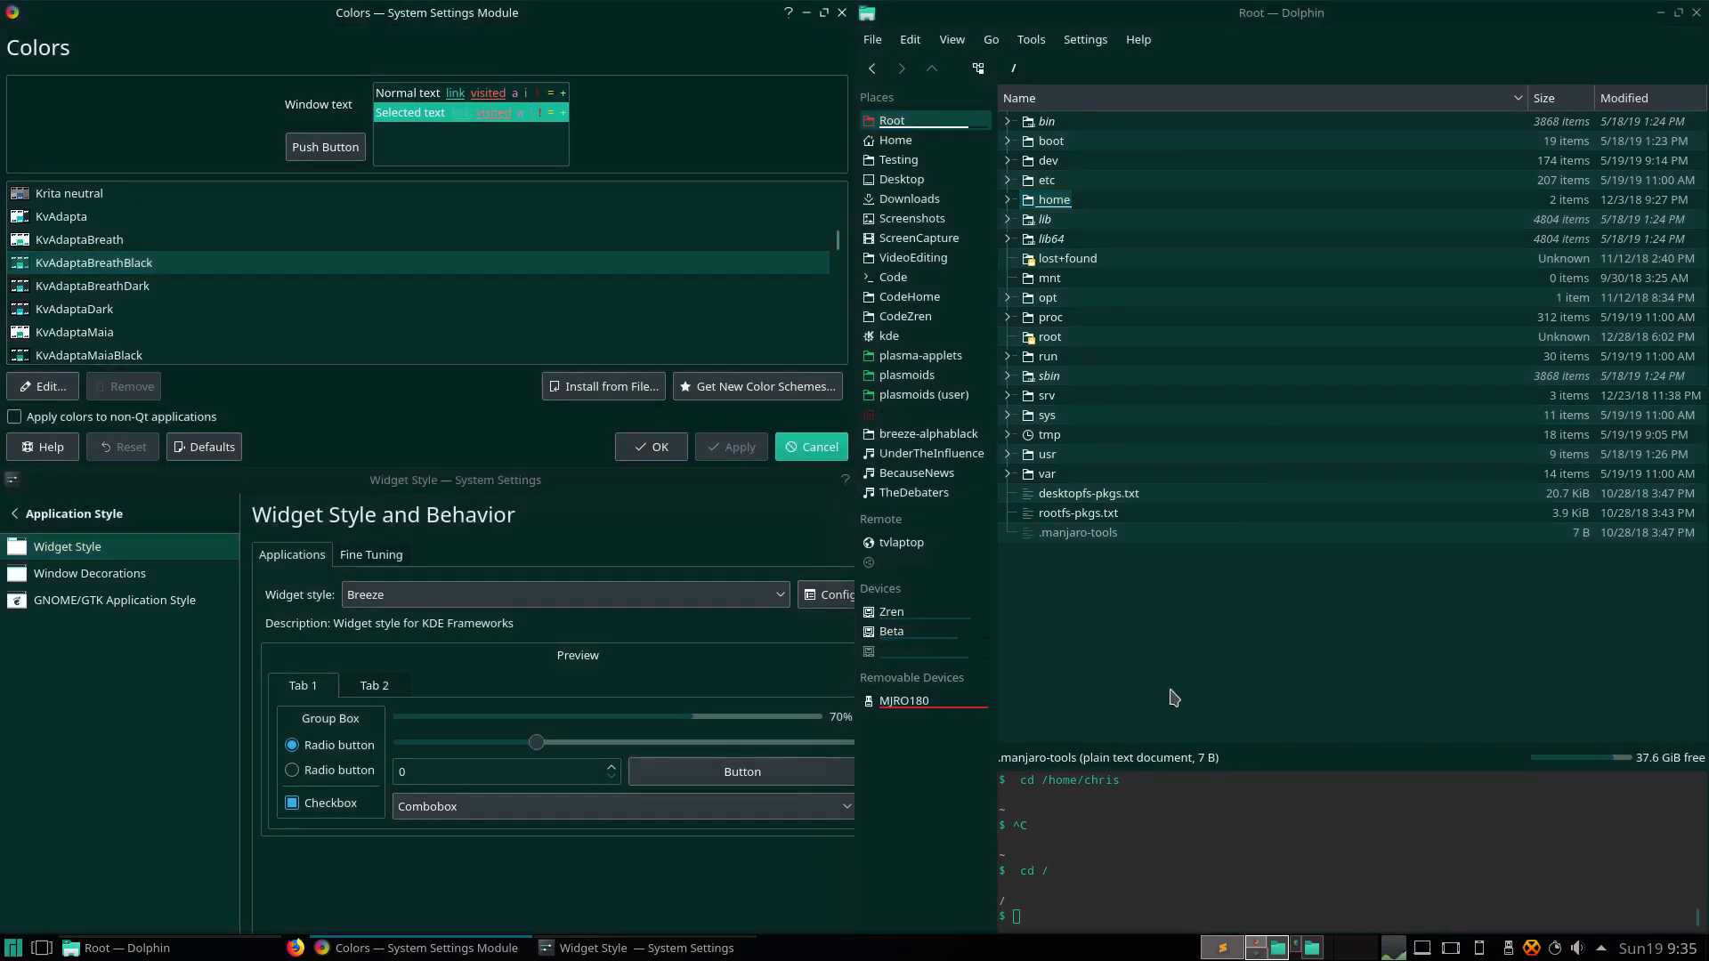
left_click(174, 288)
left_click(728, 447)
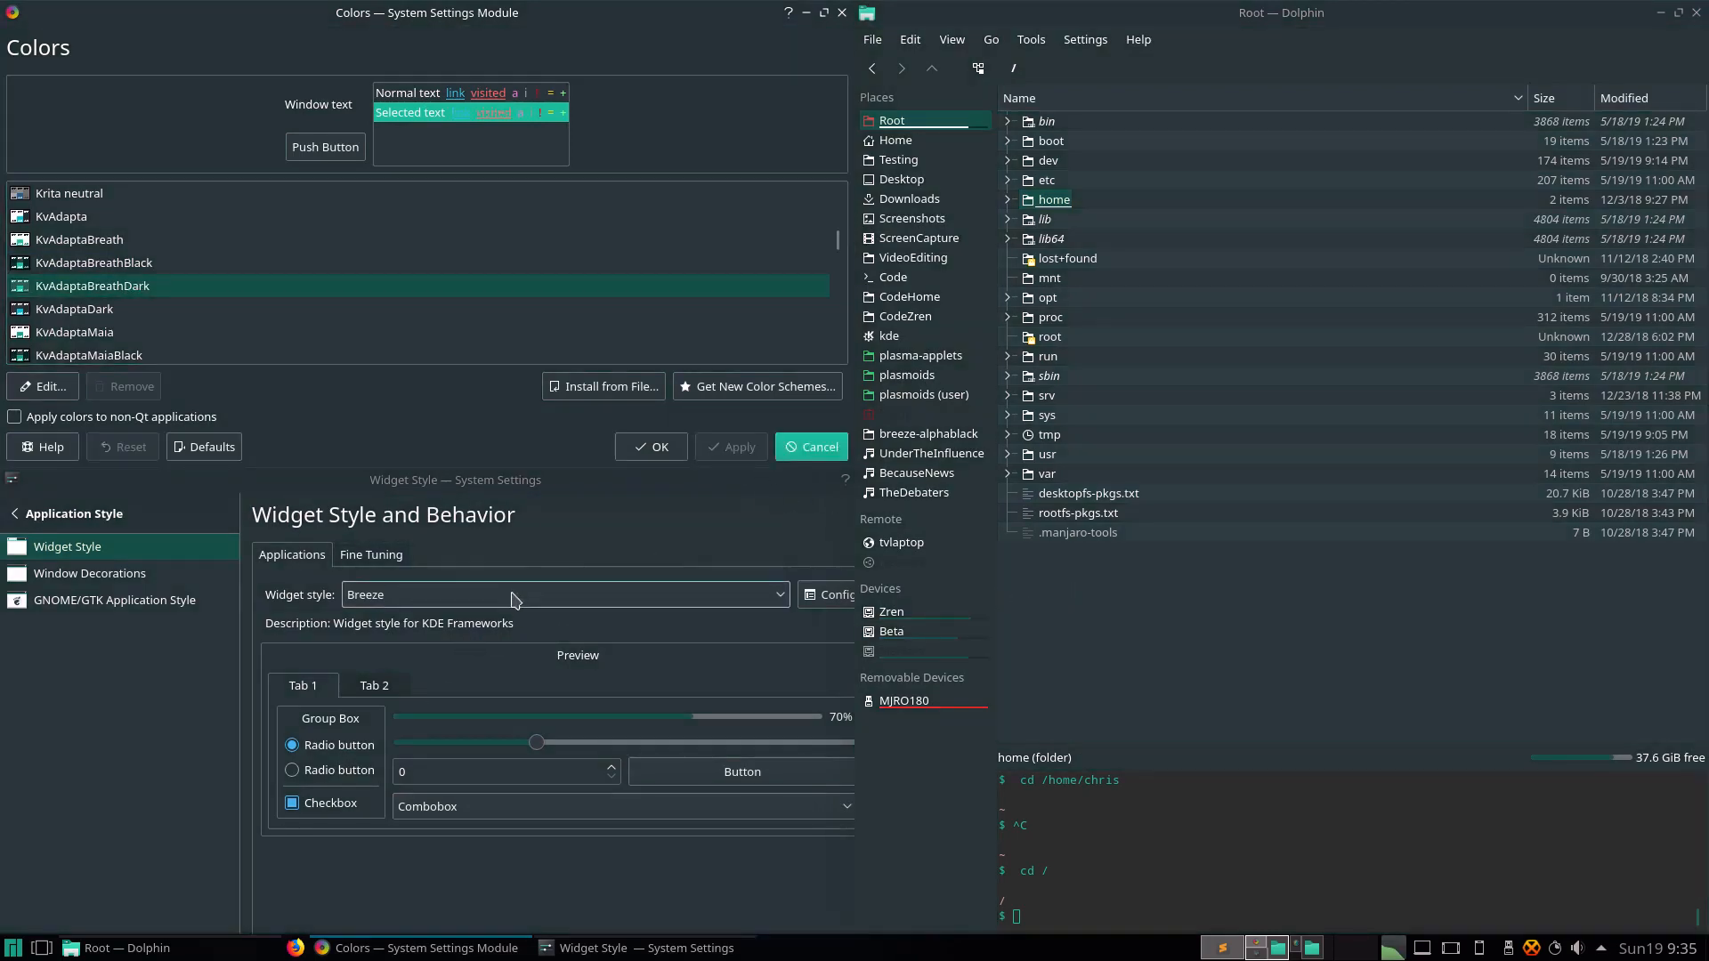
- Set the application widget style to kvantum, moving the Widget Style window up to reach and apply the change
left_click(622, 595)
left_click(481, 687)
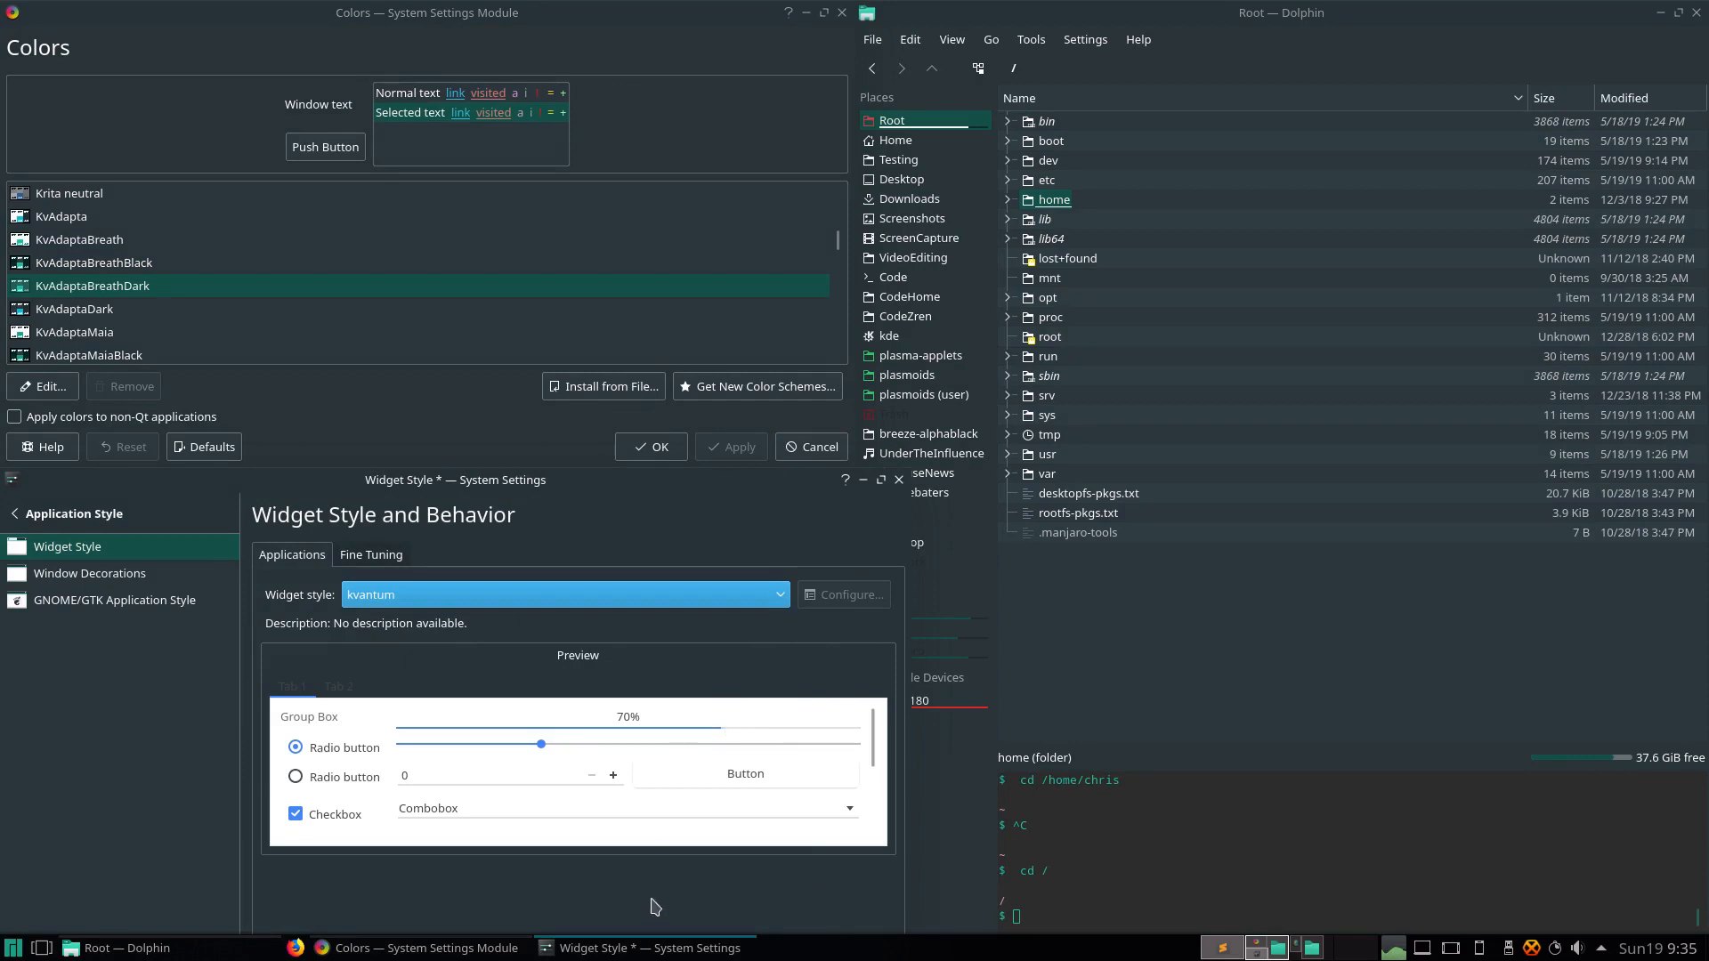
left_click_drag(587, 482, 588, 267)
left_click(869, 878)
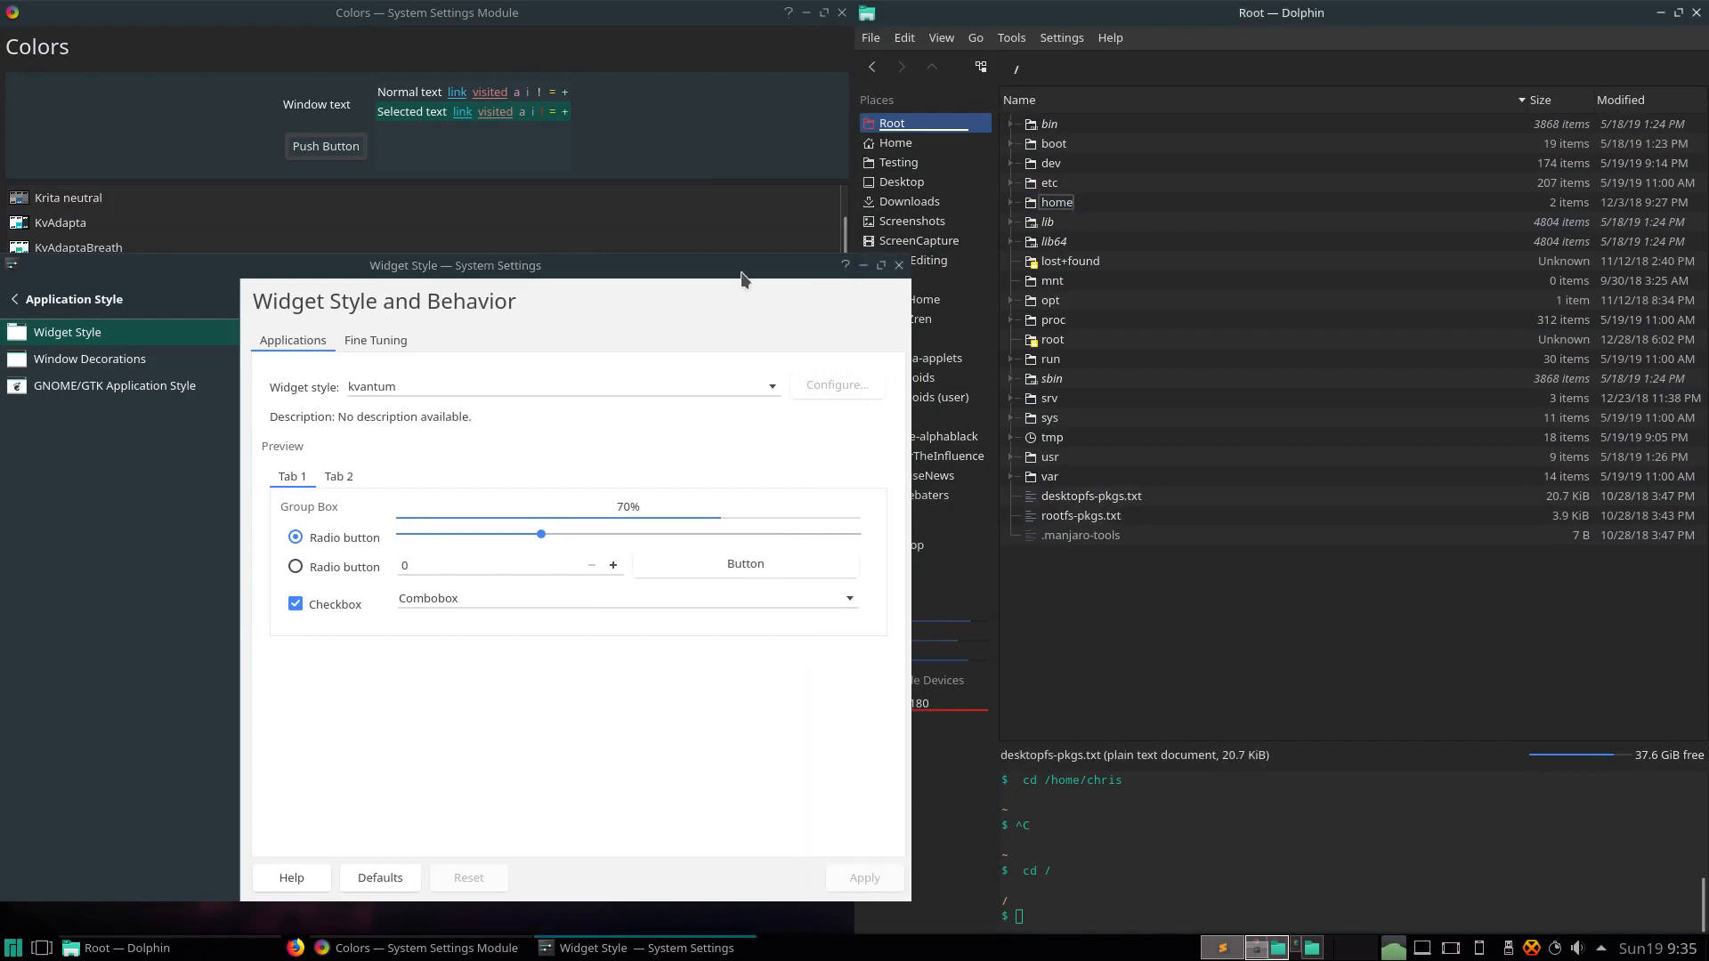
- Relaunch Dolphin beside the Widget Style window and check the Beta drive's capacity bar selected and unselected, returning to Home
left_click(1504, 24)
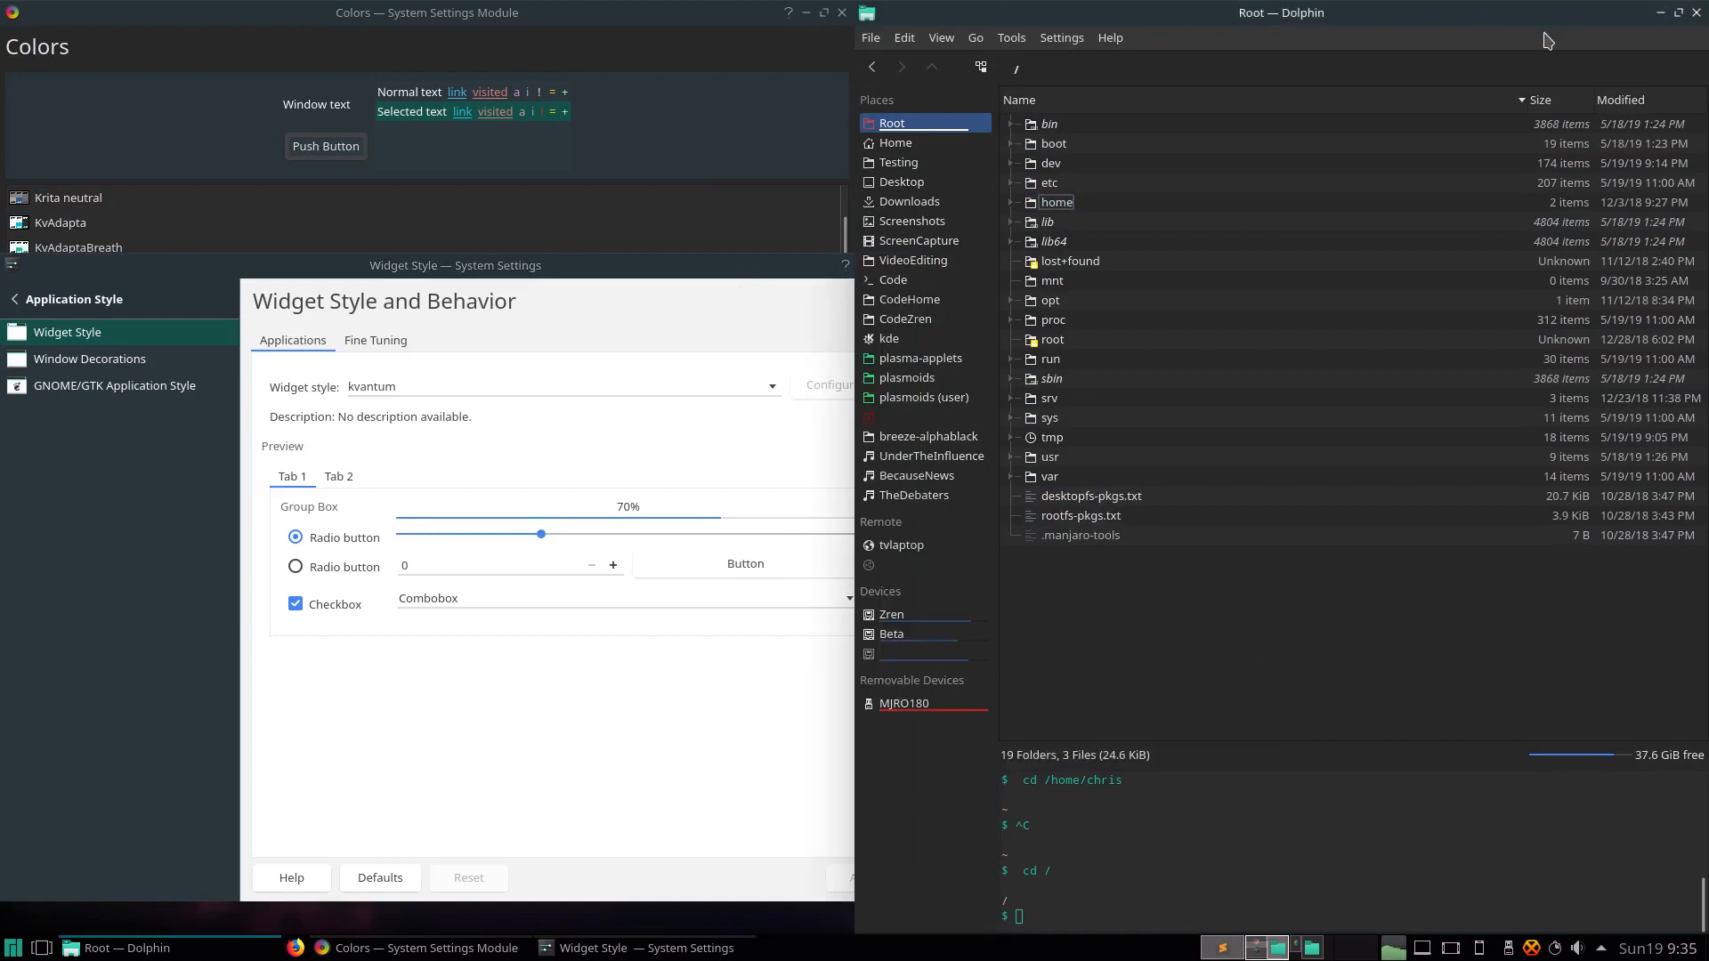
left_click(1696, 13)
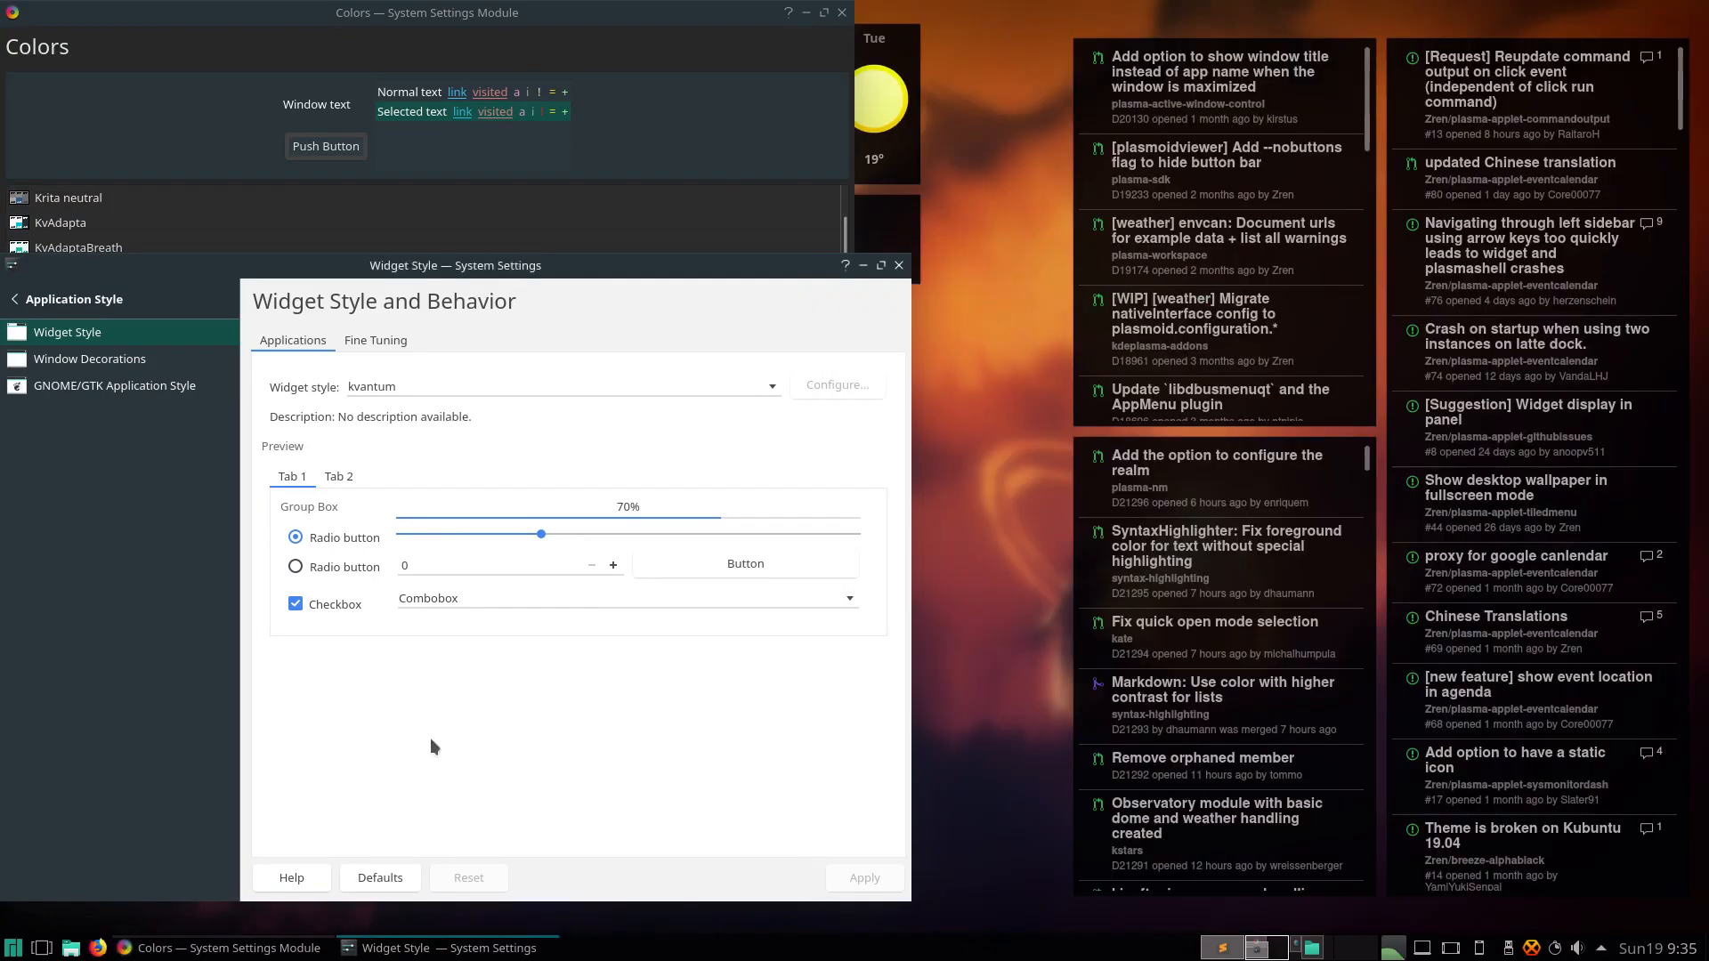
key("super+e")
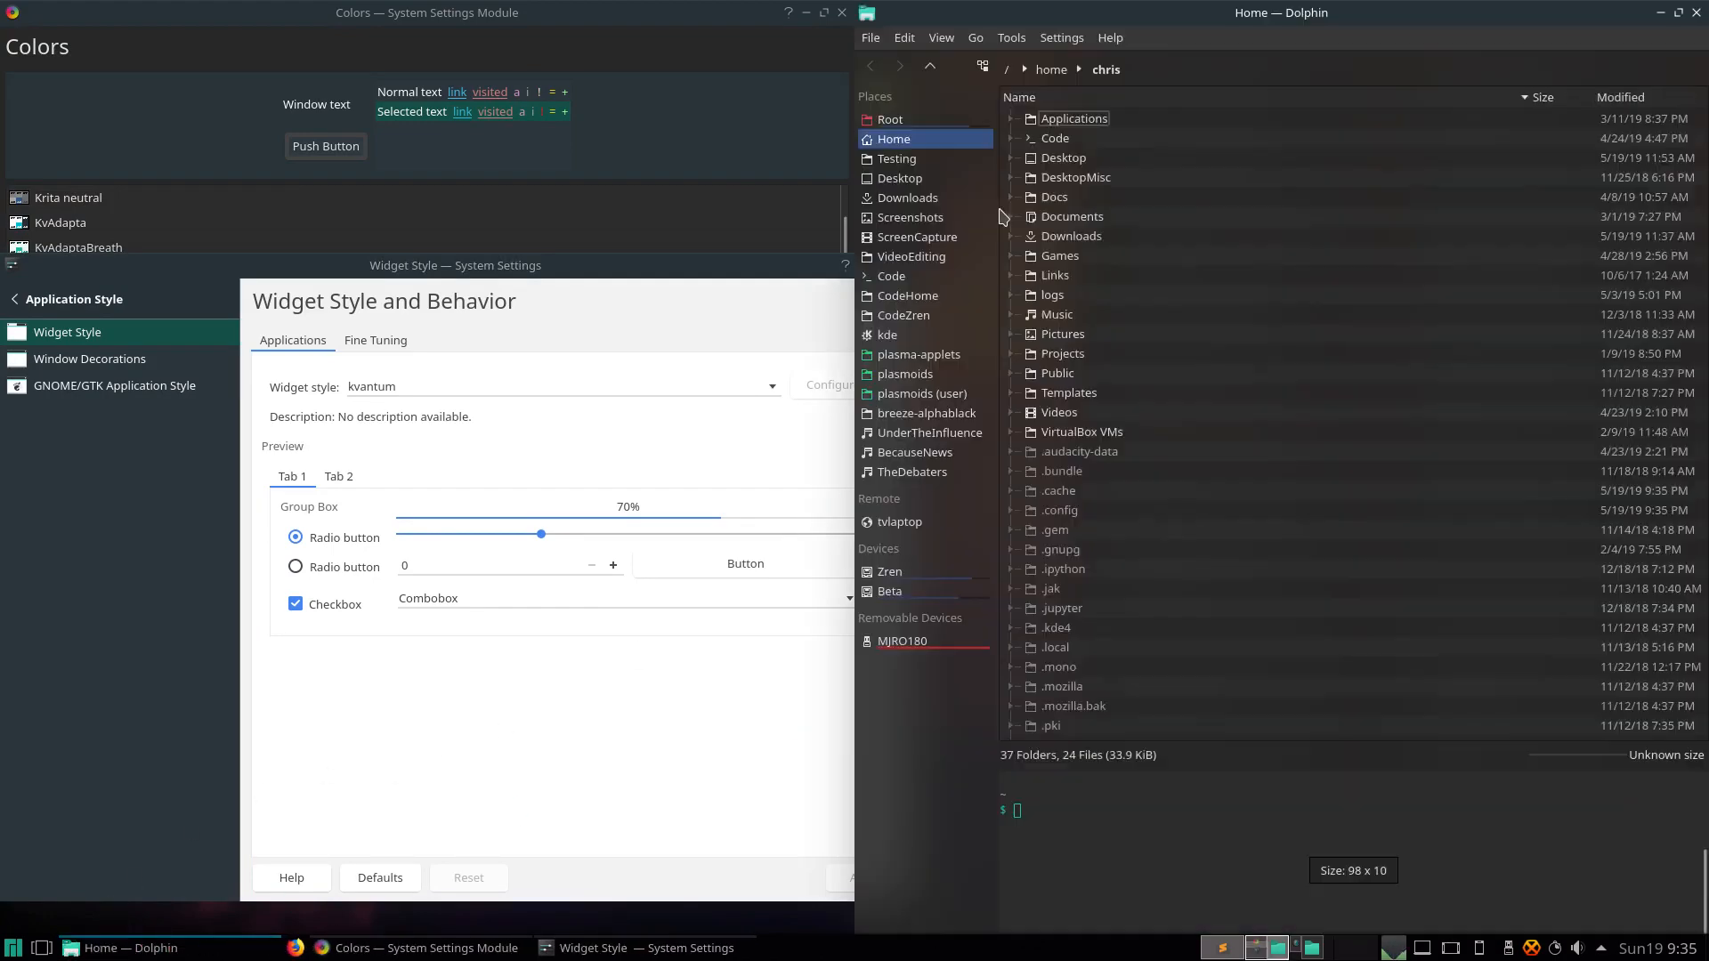
left_click_drag(1071, 11, 1128, 11)
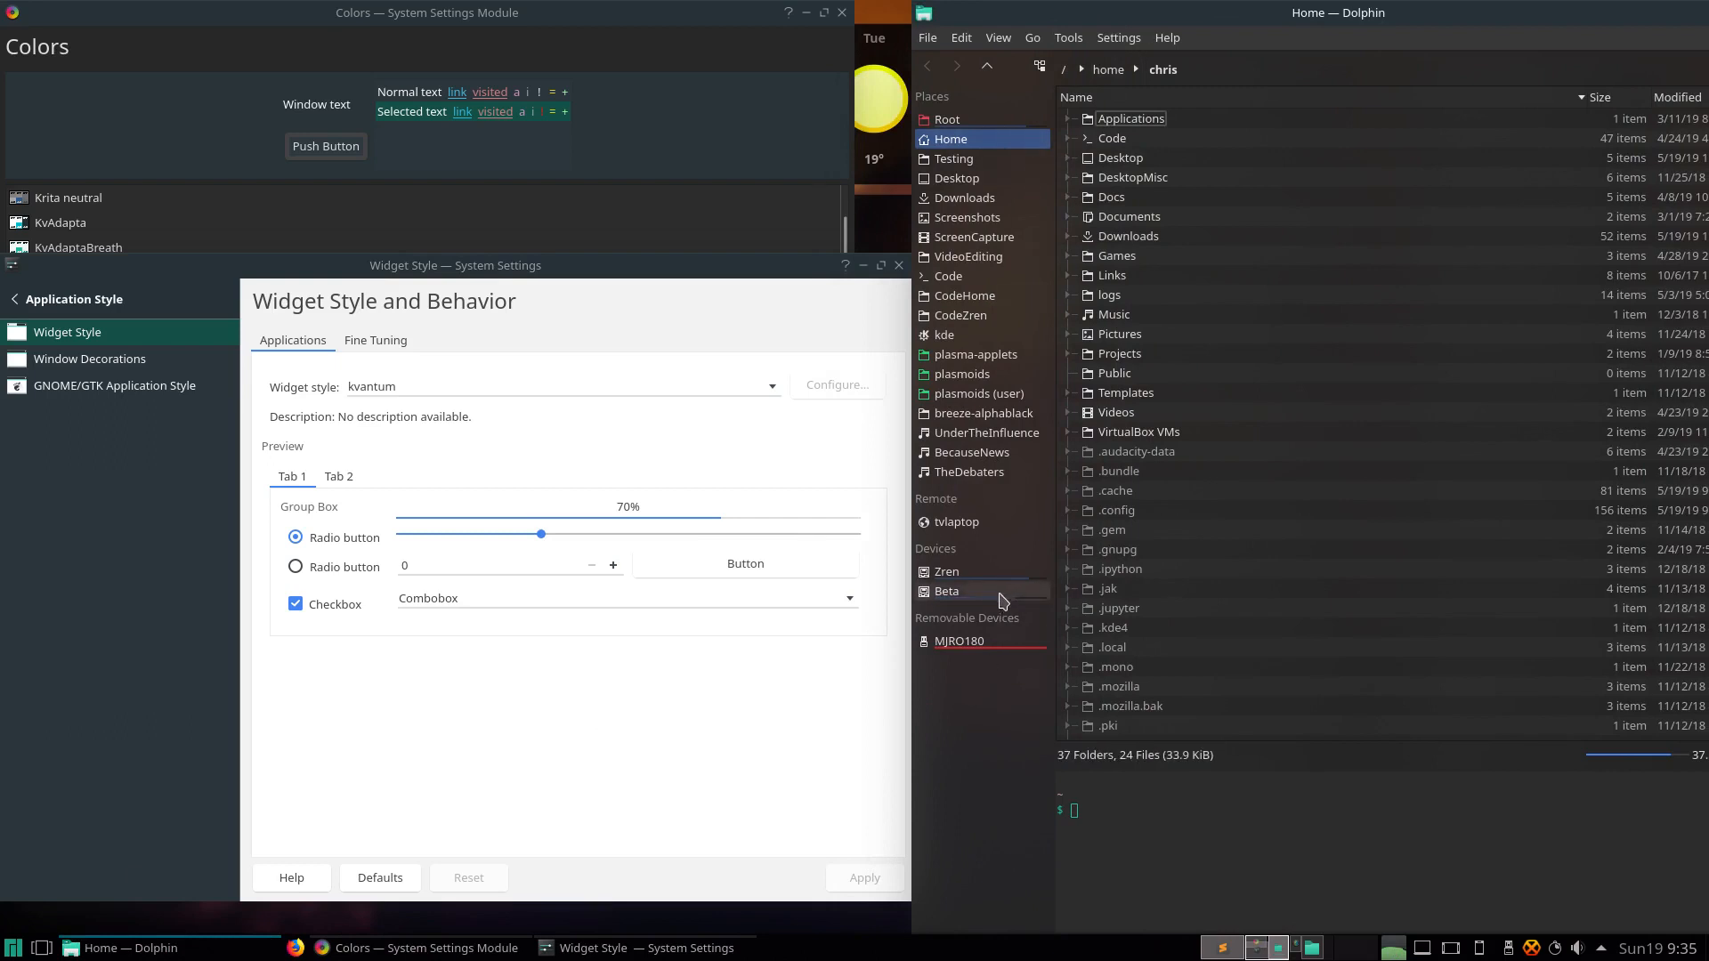
left_click(1006, 593)
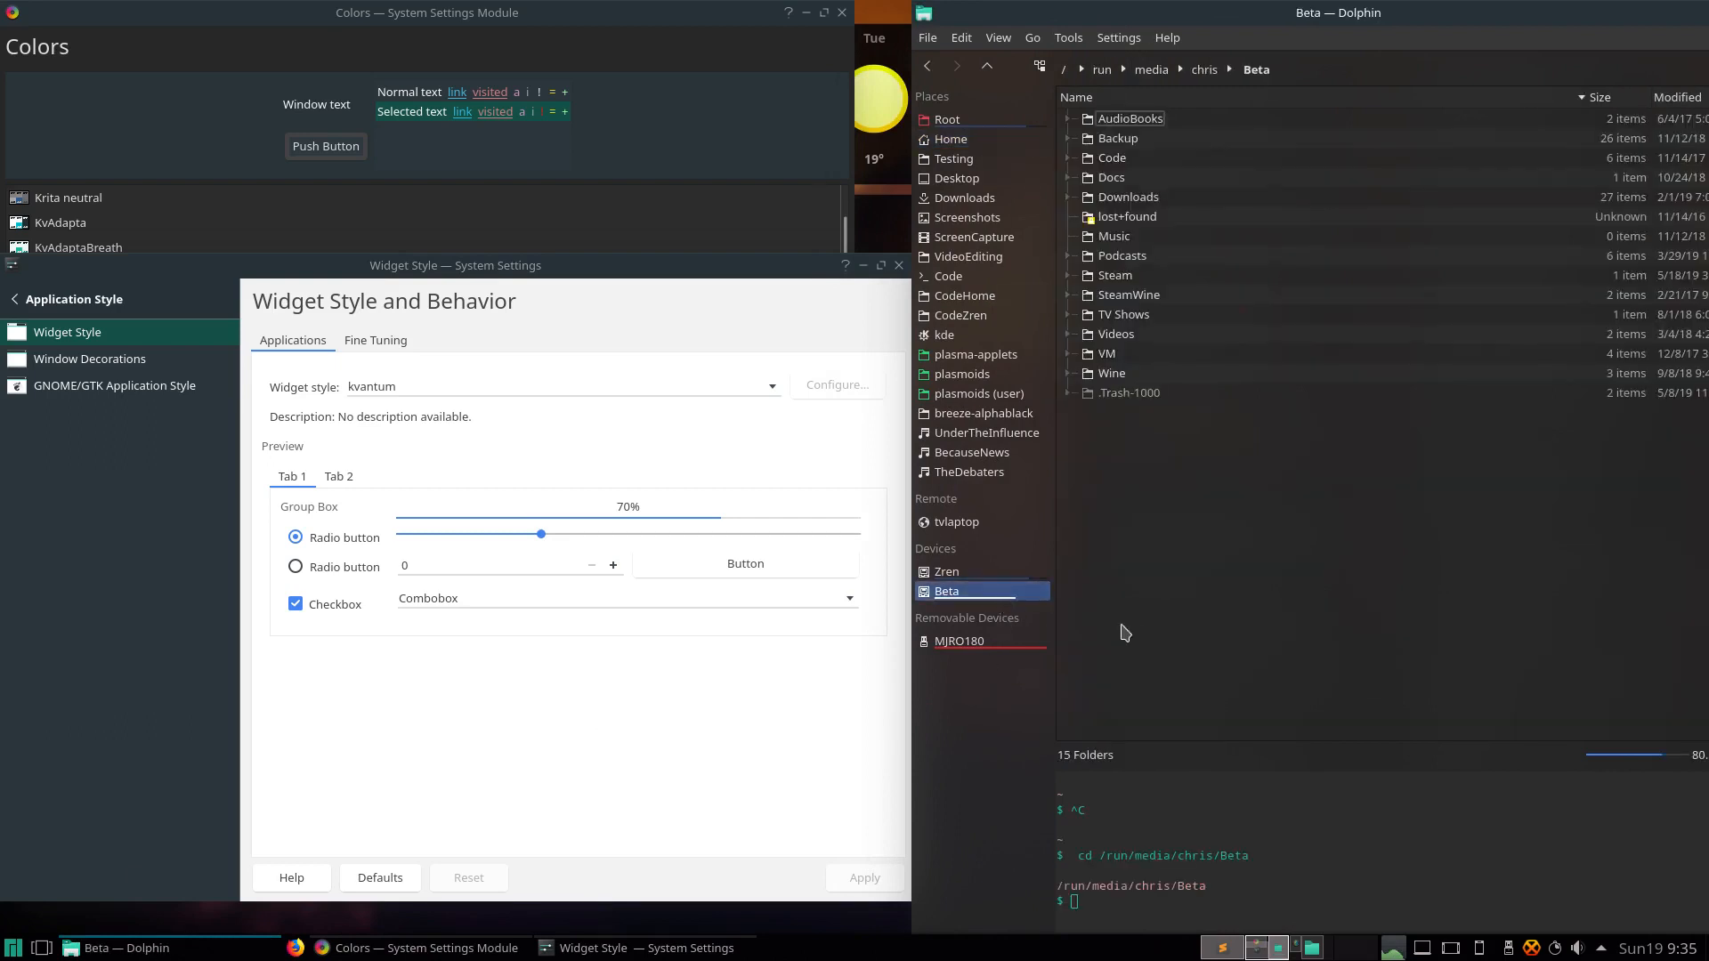
left_click(1012, 137)
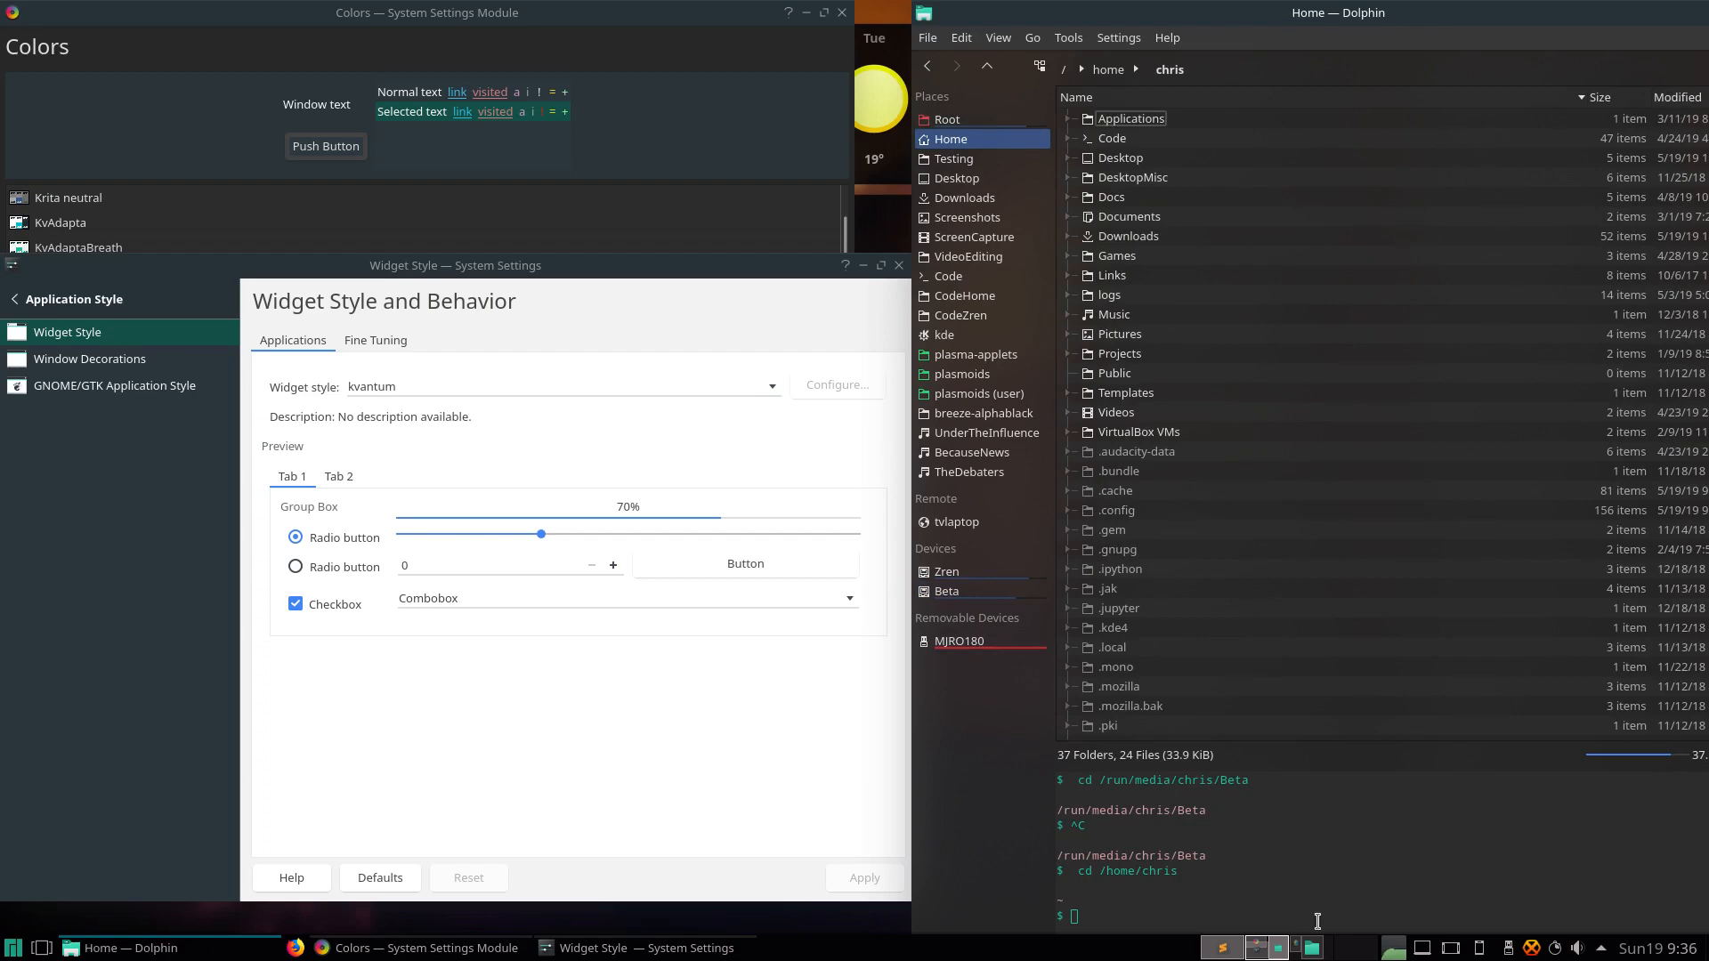
- Return to Sublime Text and highlight the PlacesItemListWidget::paint function signature in placesitemlistwidget.cpp
left_click(1217, 955)
left_click(399, 71)
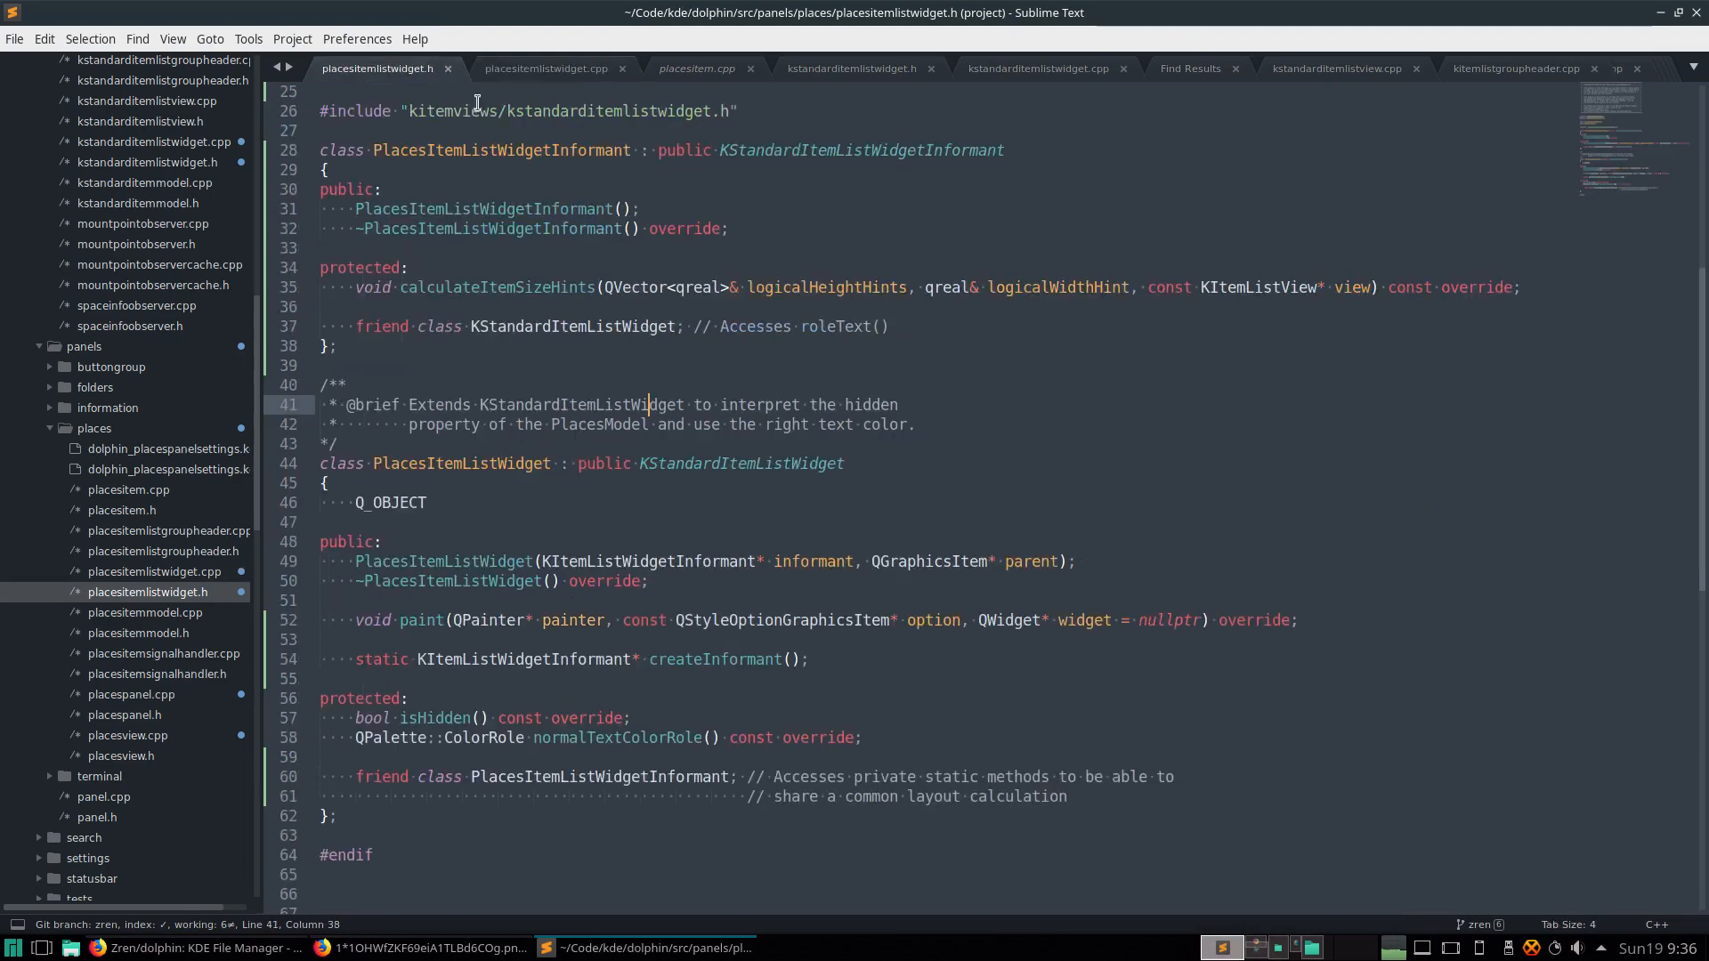
left_click(517, 71)
scroll(684, 370, "up", 10)
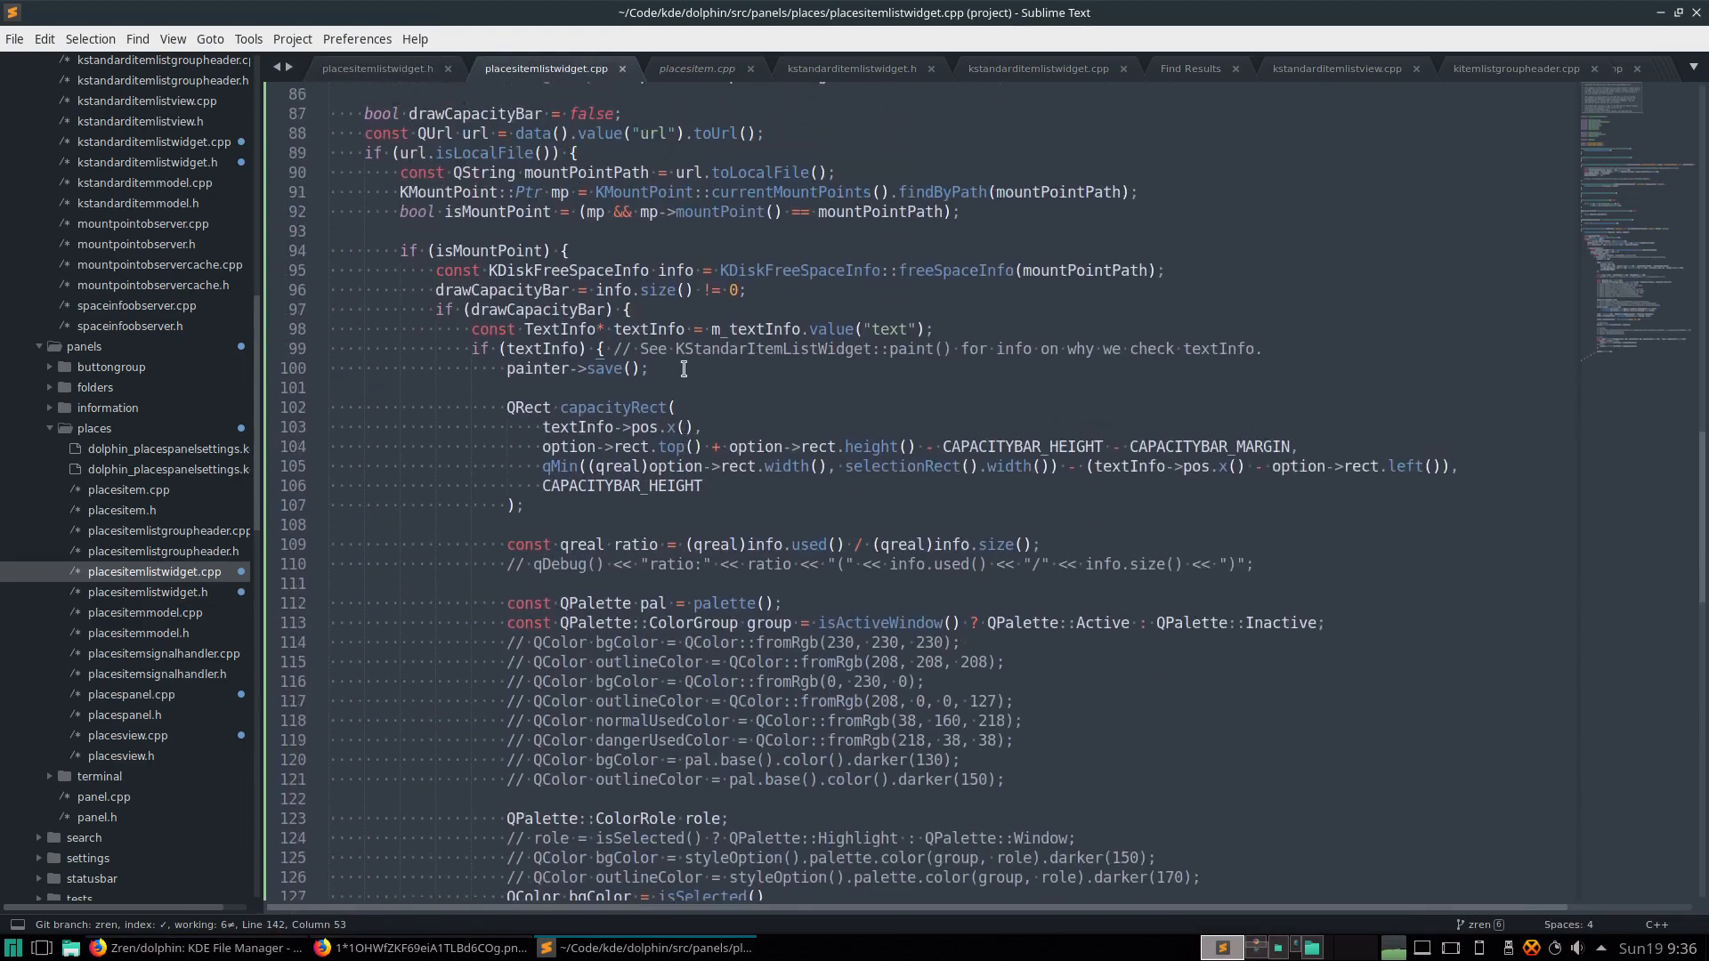
scroll(684, 370, "up", 3)
triple_click(578, 214)
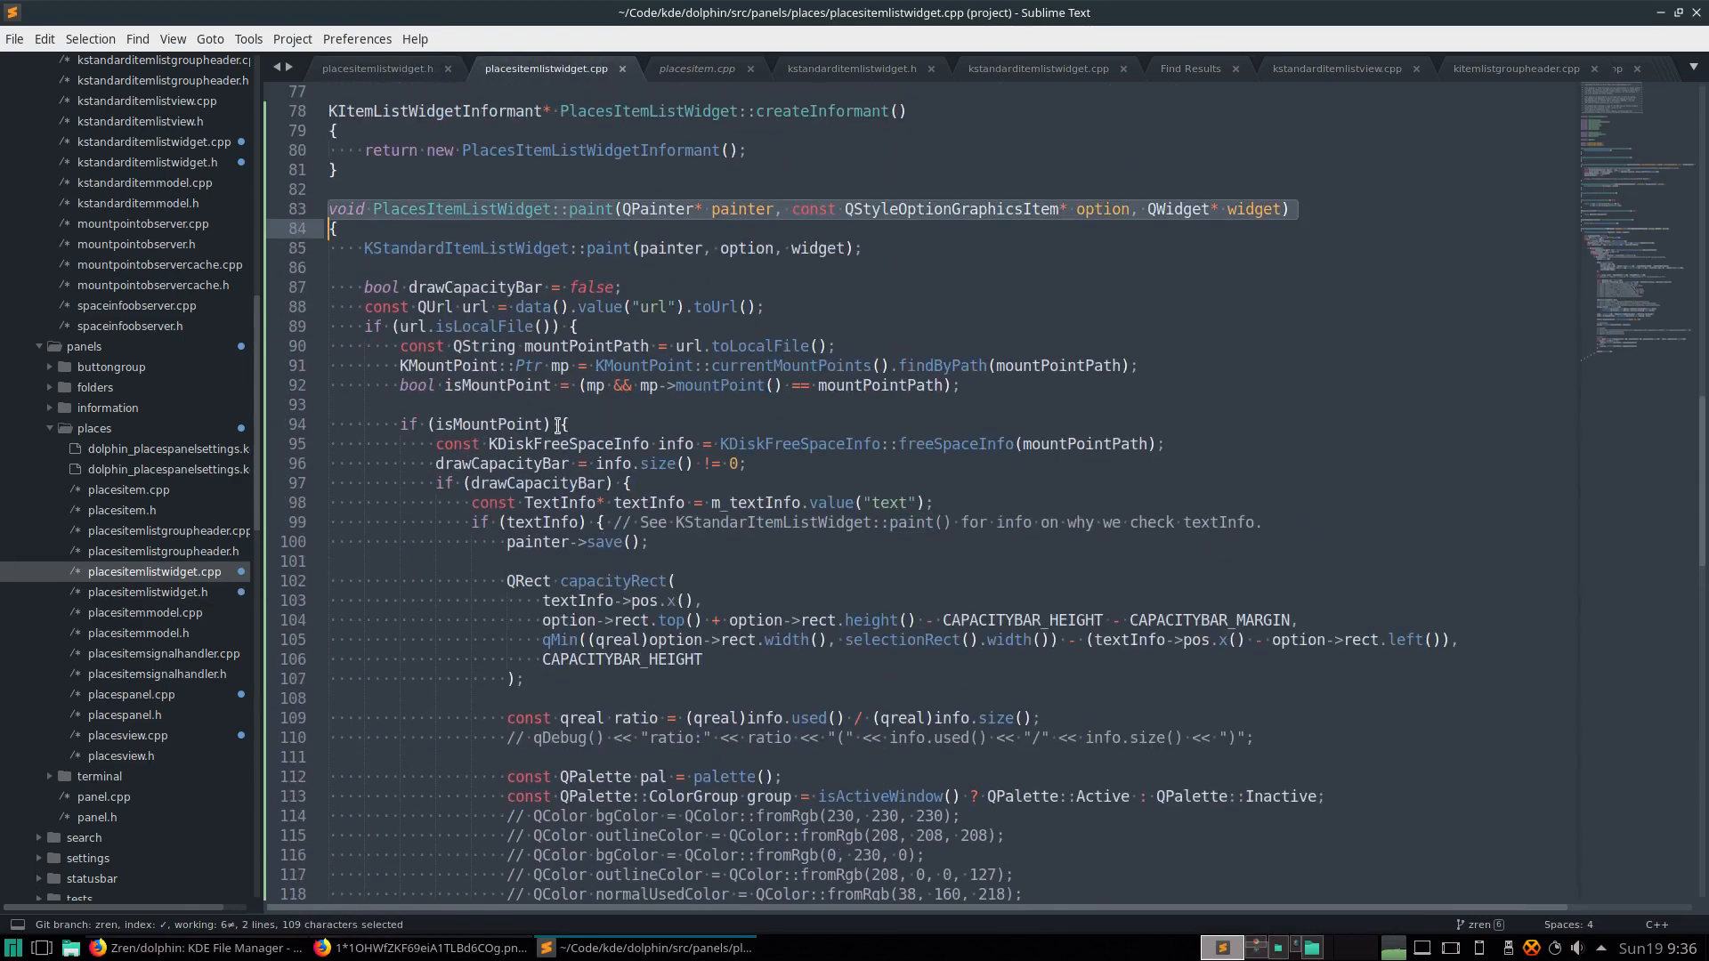
- Examine the start of the paint function, highlighting drawCapacityBar, the KMountPoint lookup line and the url.isLocalFile() condition
scroll(458, 356, "down", 1)
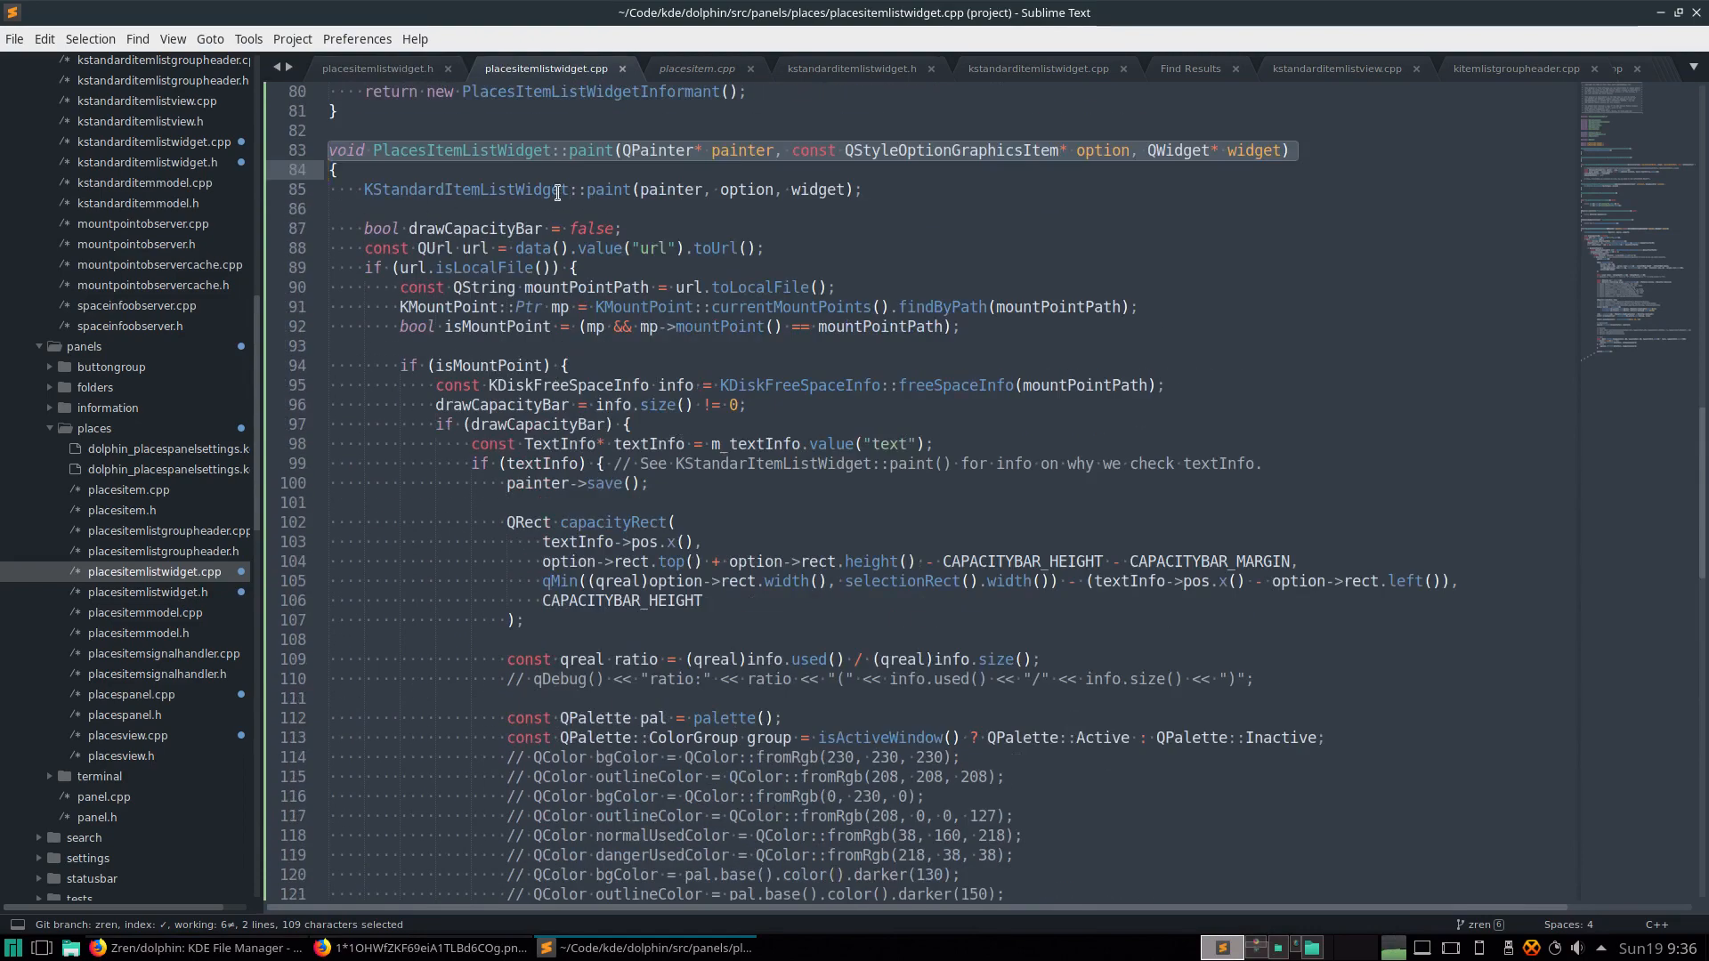
scroll(526, 191, "down", 1)
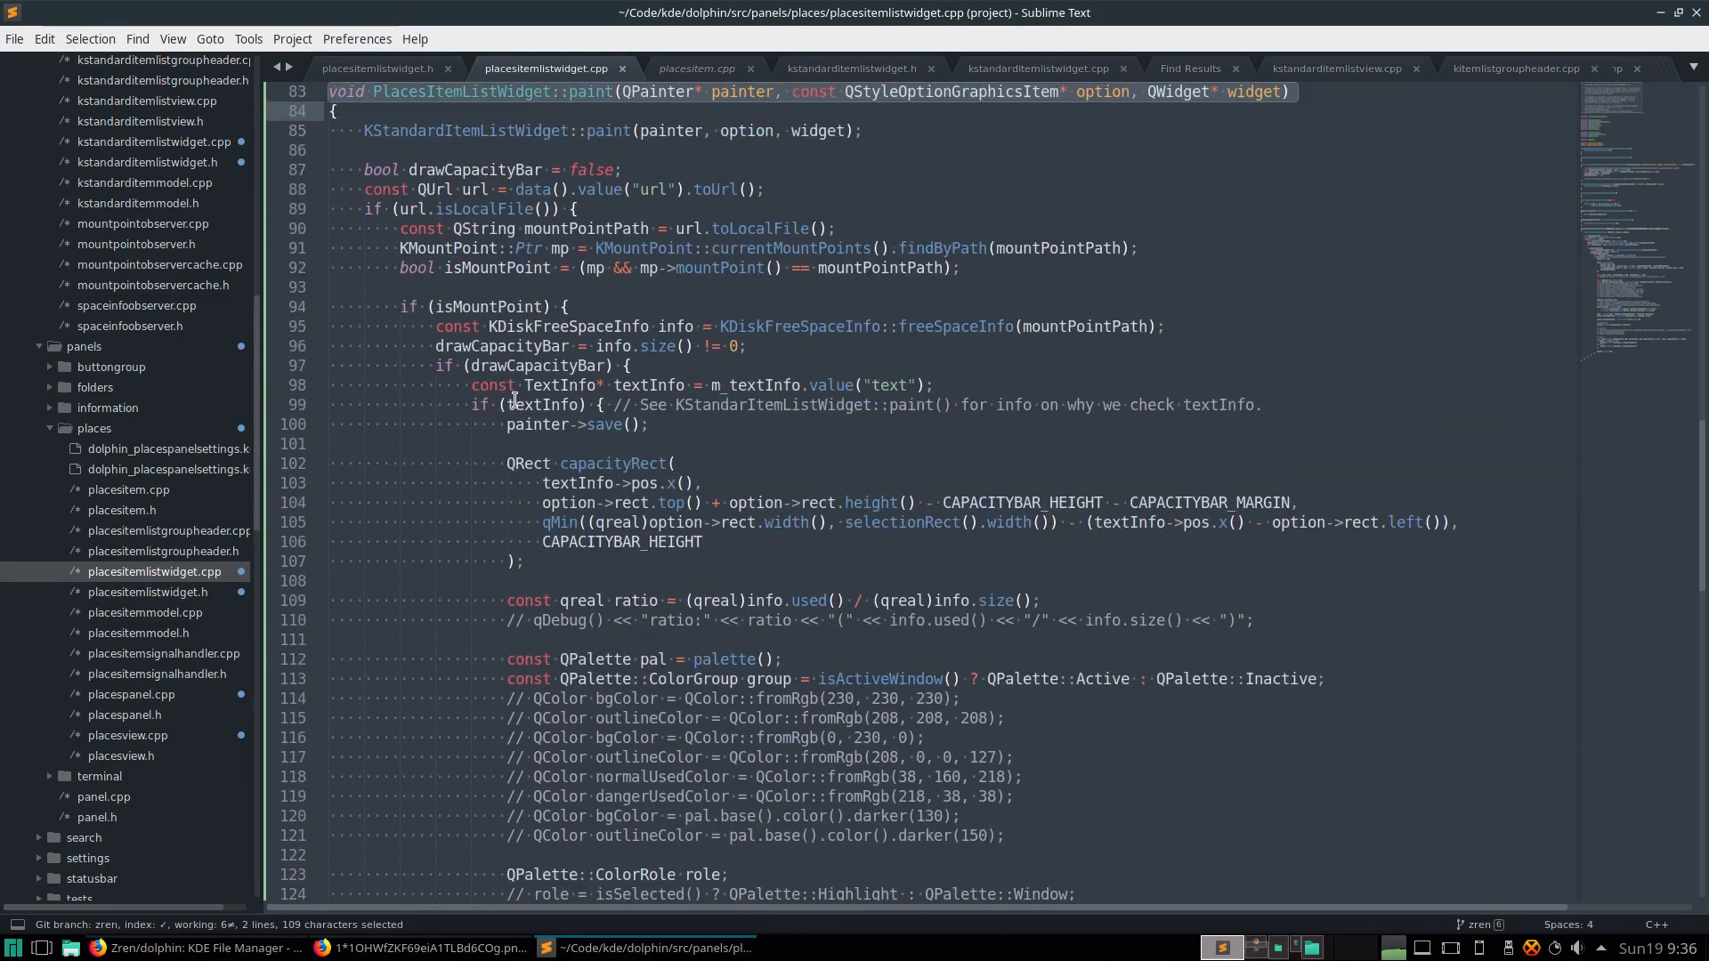
double_click(492, 171)
left_click(443, 247)
double_click(443, 248)
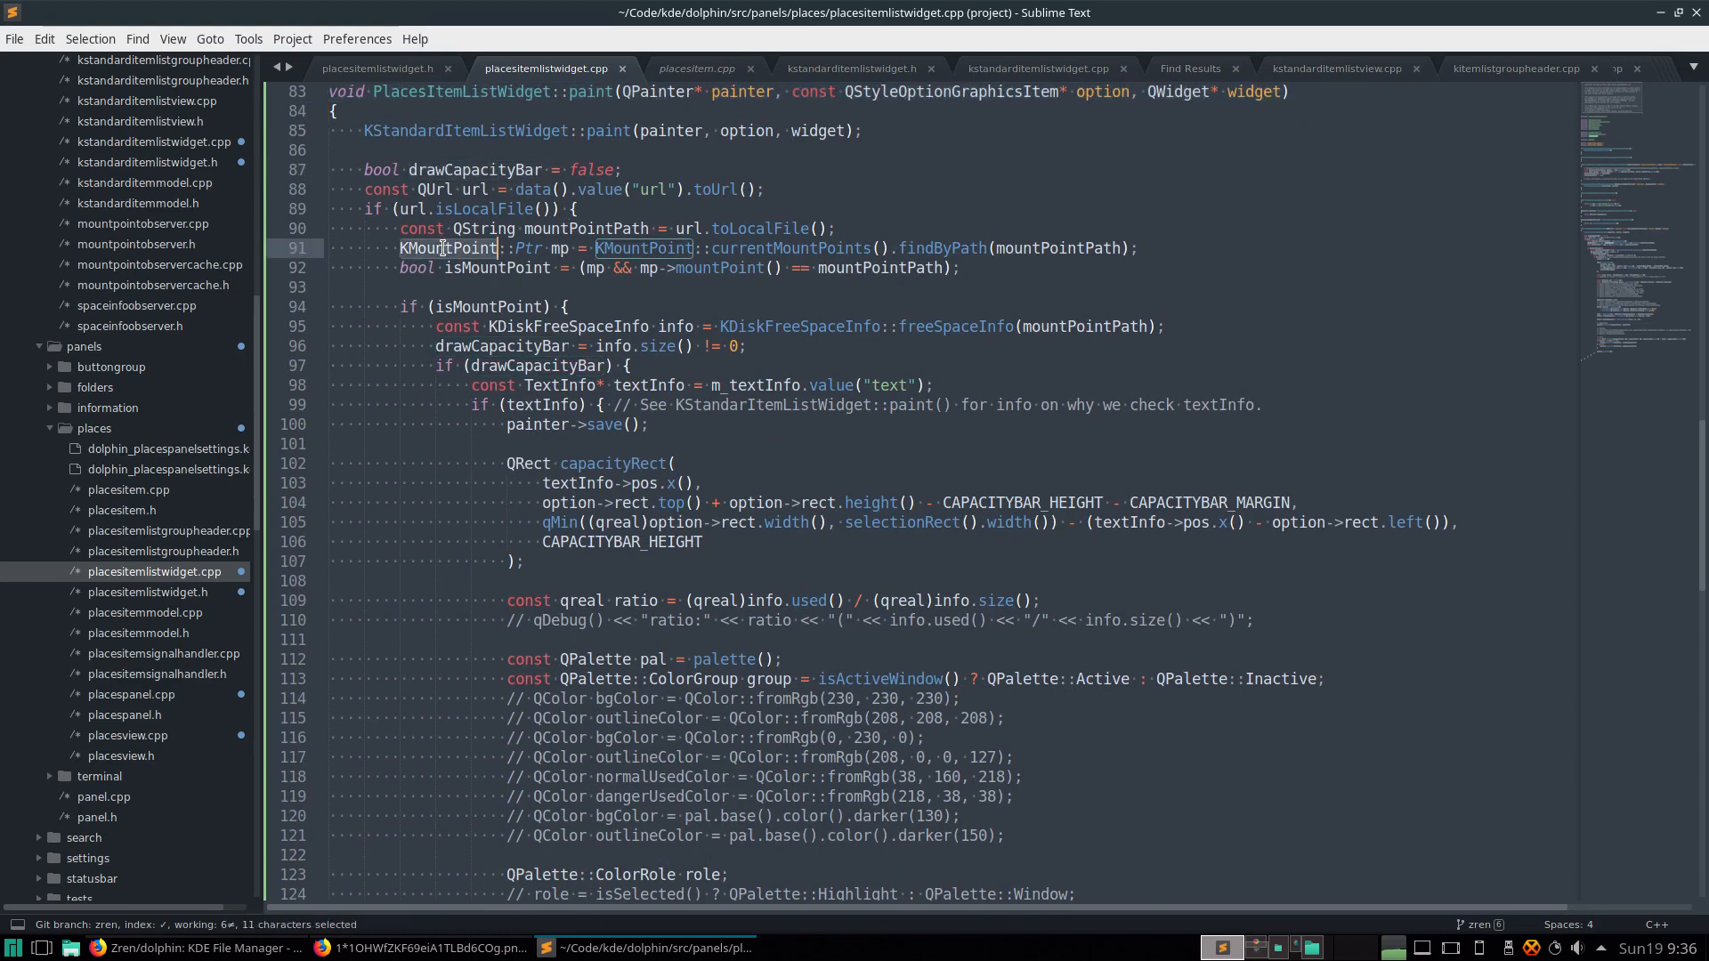
left_click_drag(396, 249, 1161, 247)
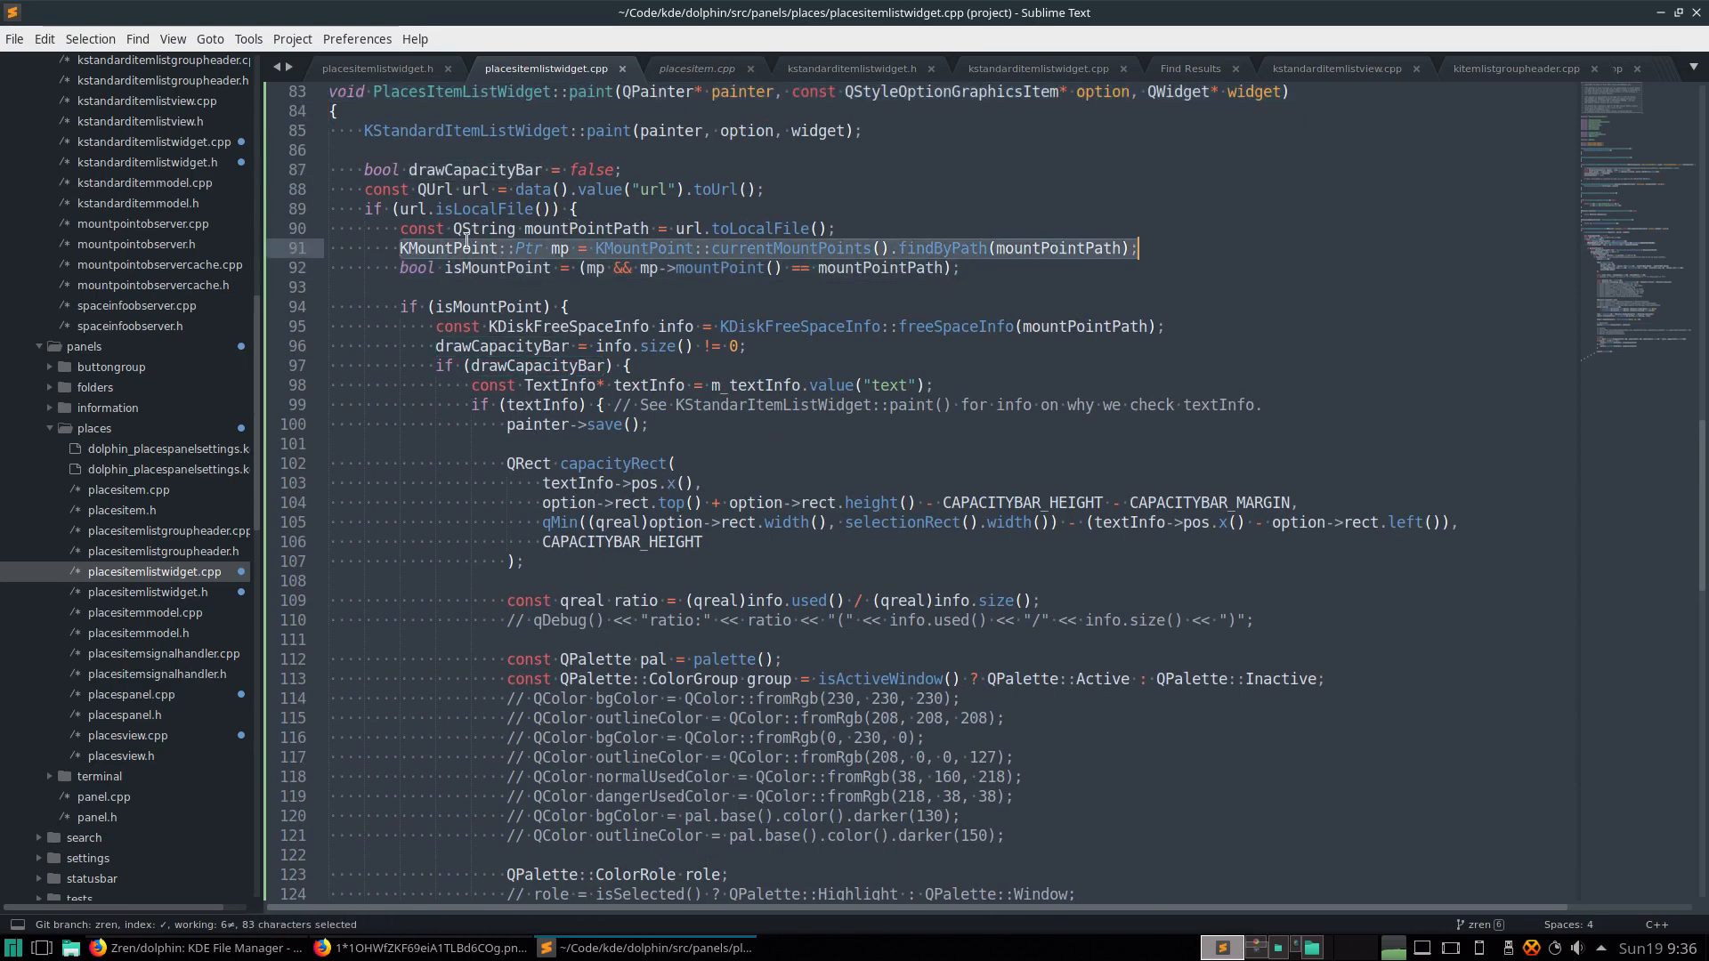
triple_click(531, 210)
left_click(557, 210)
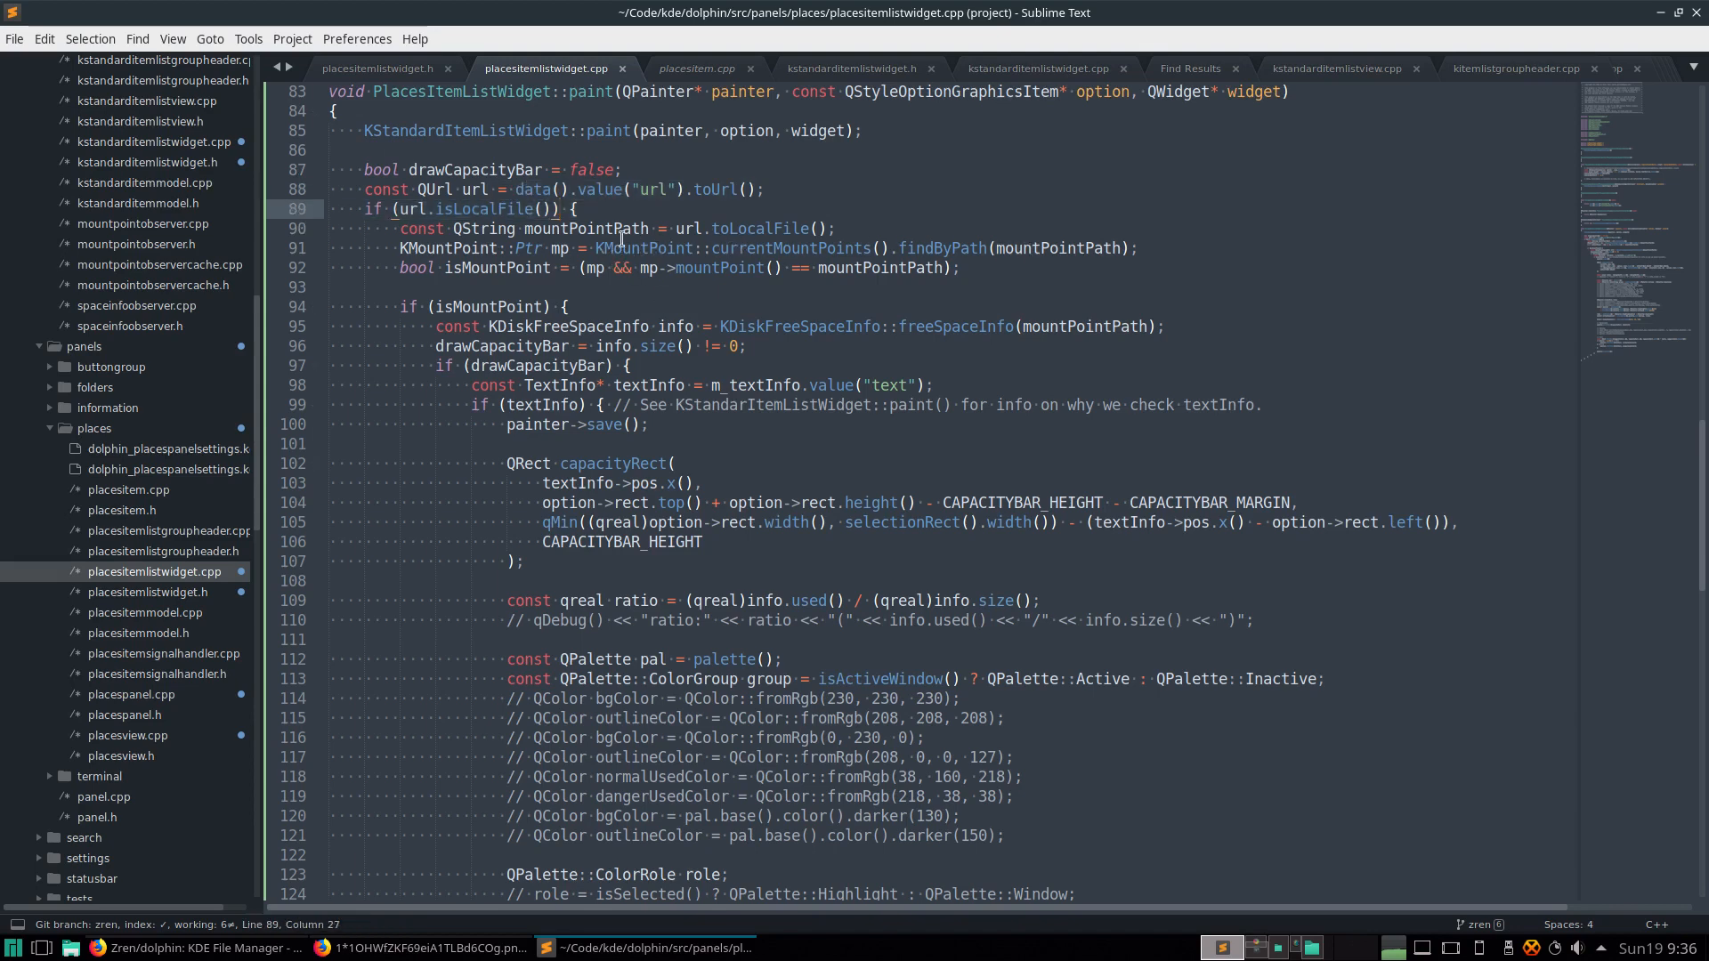
- Highlight the isMountPoint assignment and its comparison between mountPoint() and mountPointPath
left_click_drag(485, 270, 962, 272)
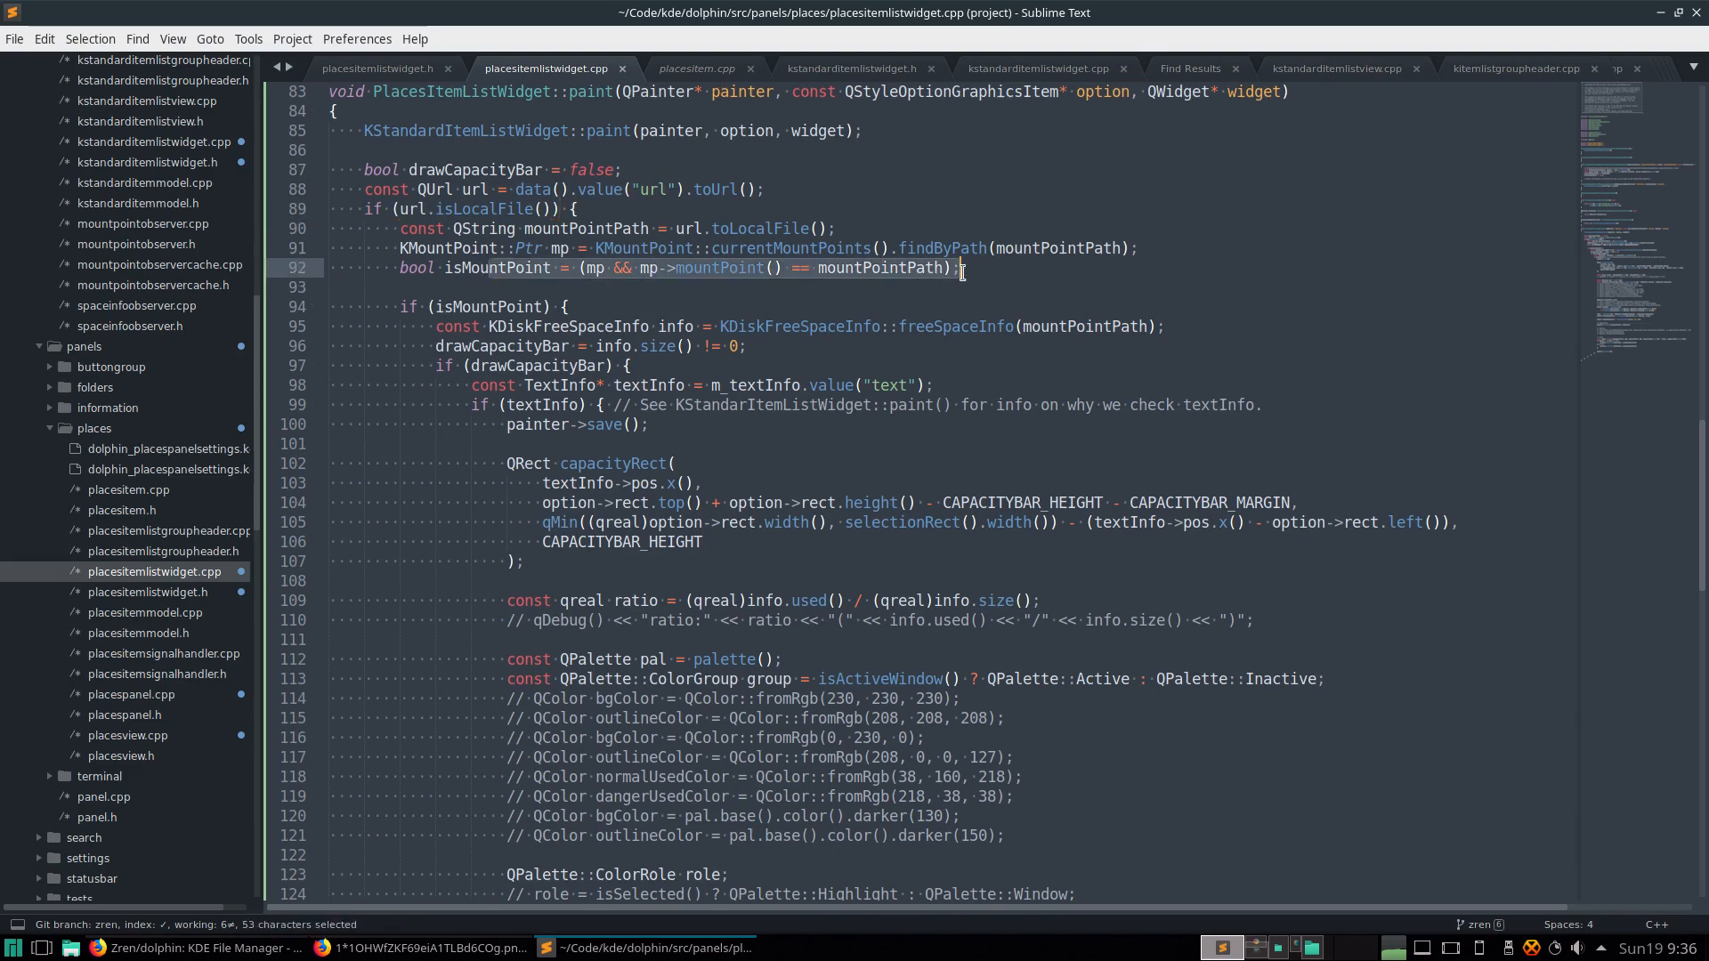
left_click(712, 269)
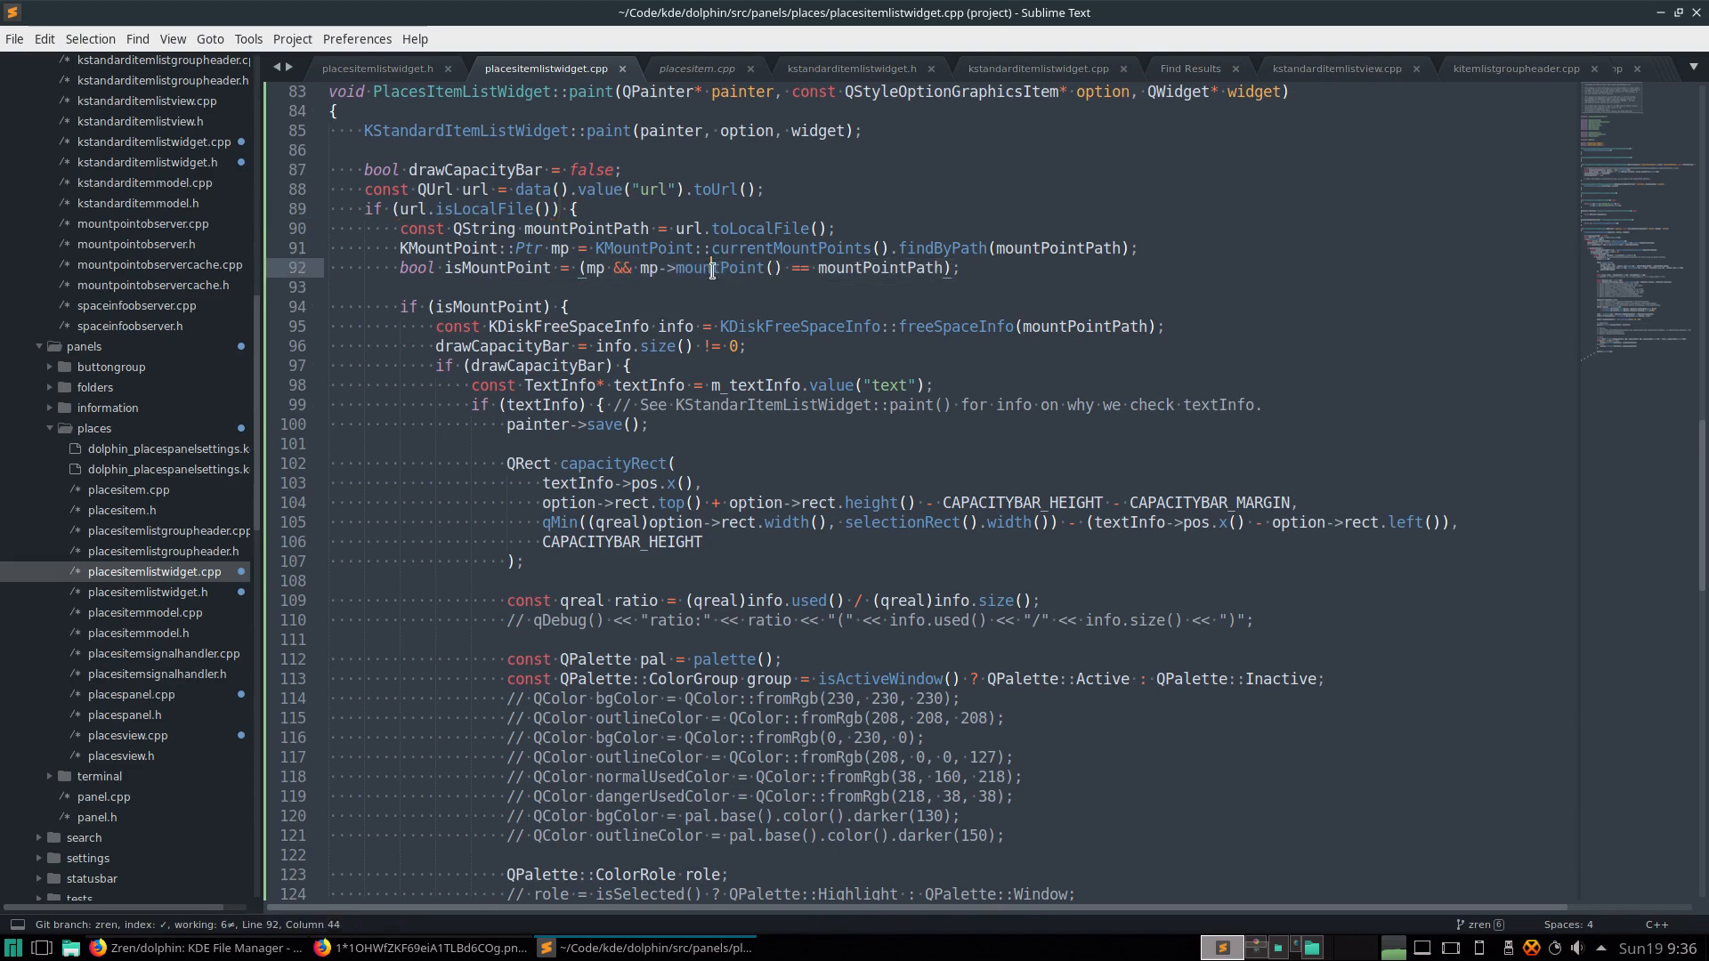
double_click(905, 268)
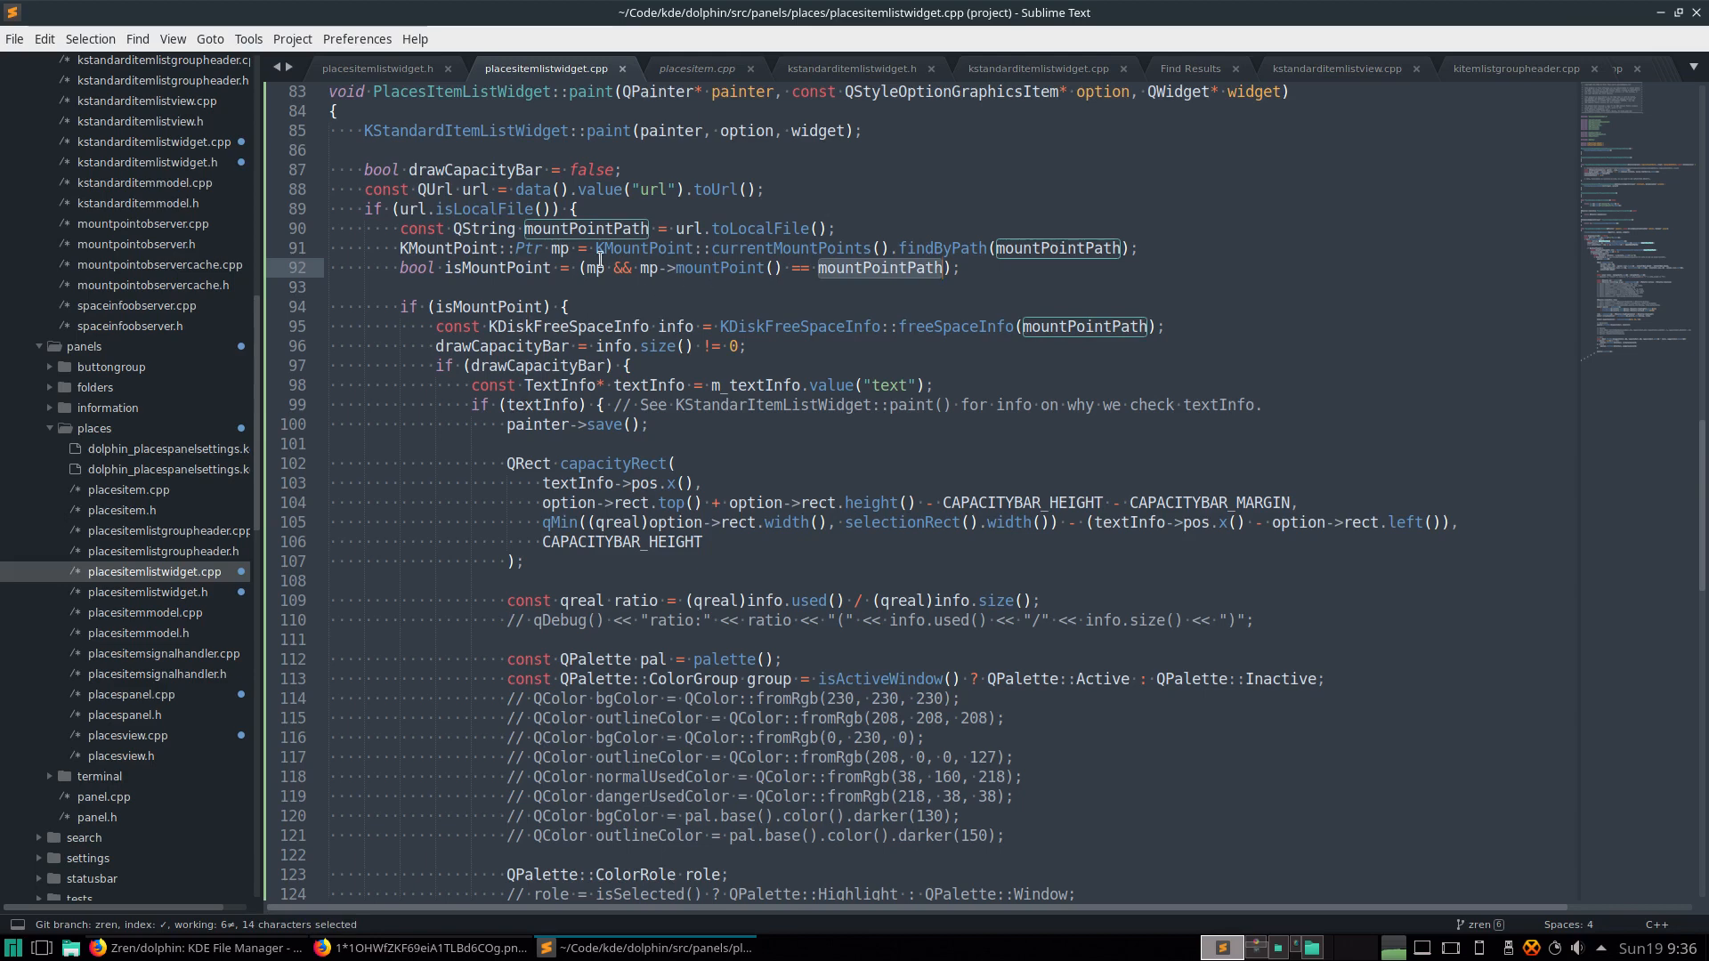
double_click(725, 268)
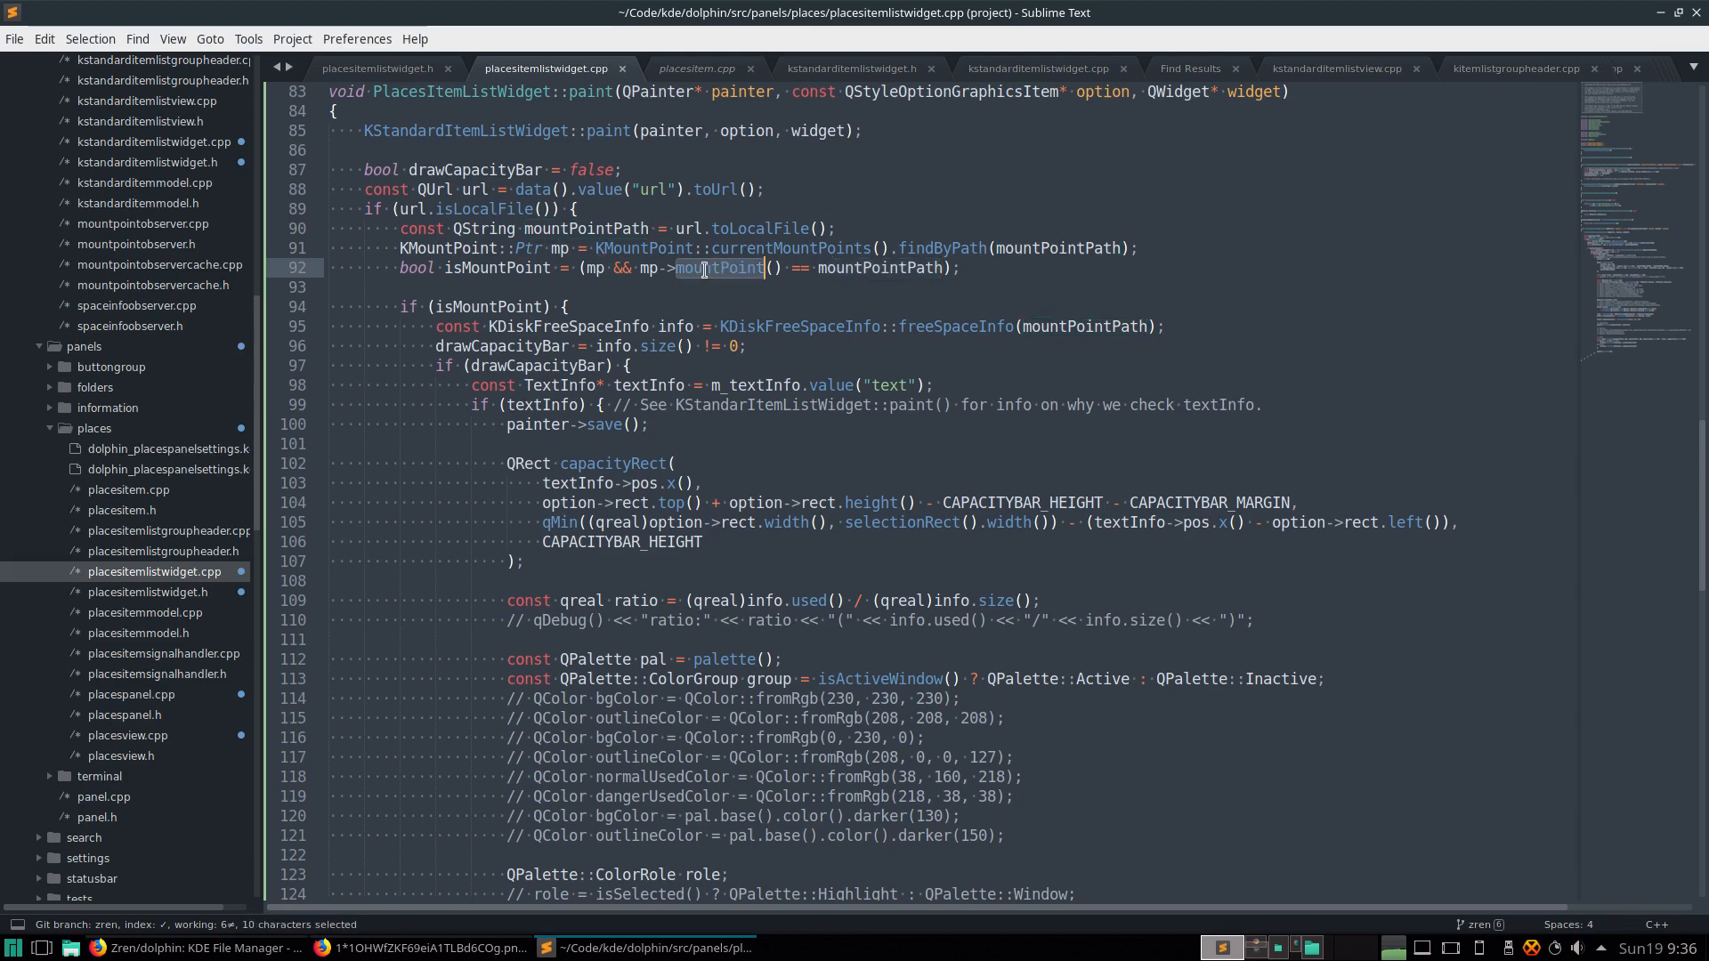
double_click(888, 269)
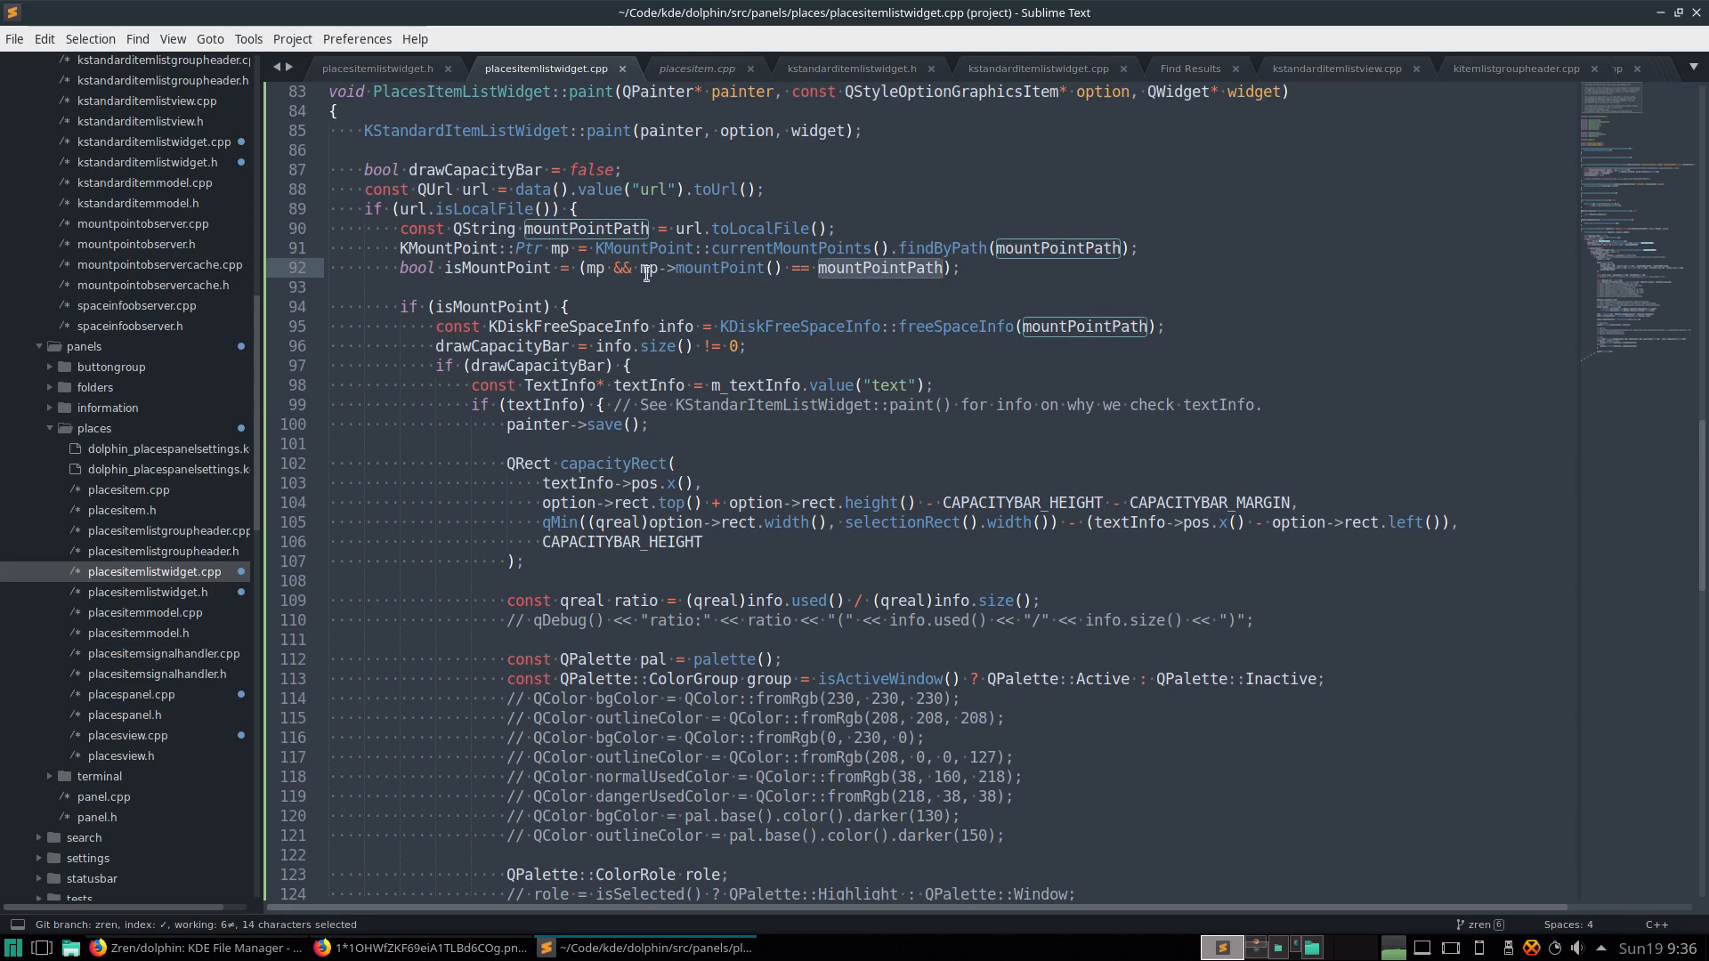
- Highlight the isMountPoint condition and the KDiskFreeSpaceInfo type in the free space lookup below it
scroll(622, 425, "down", 2)
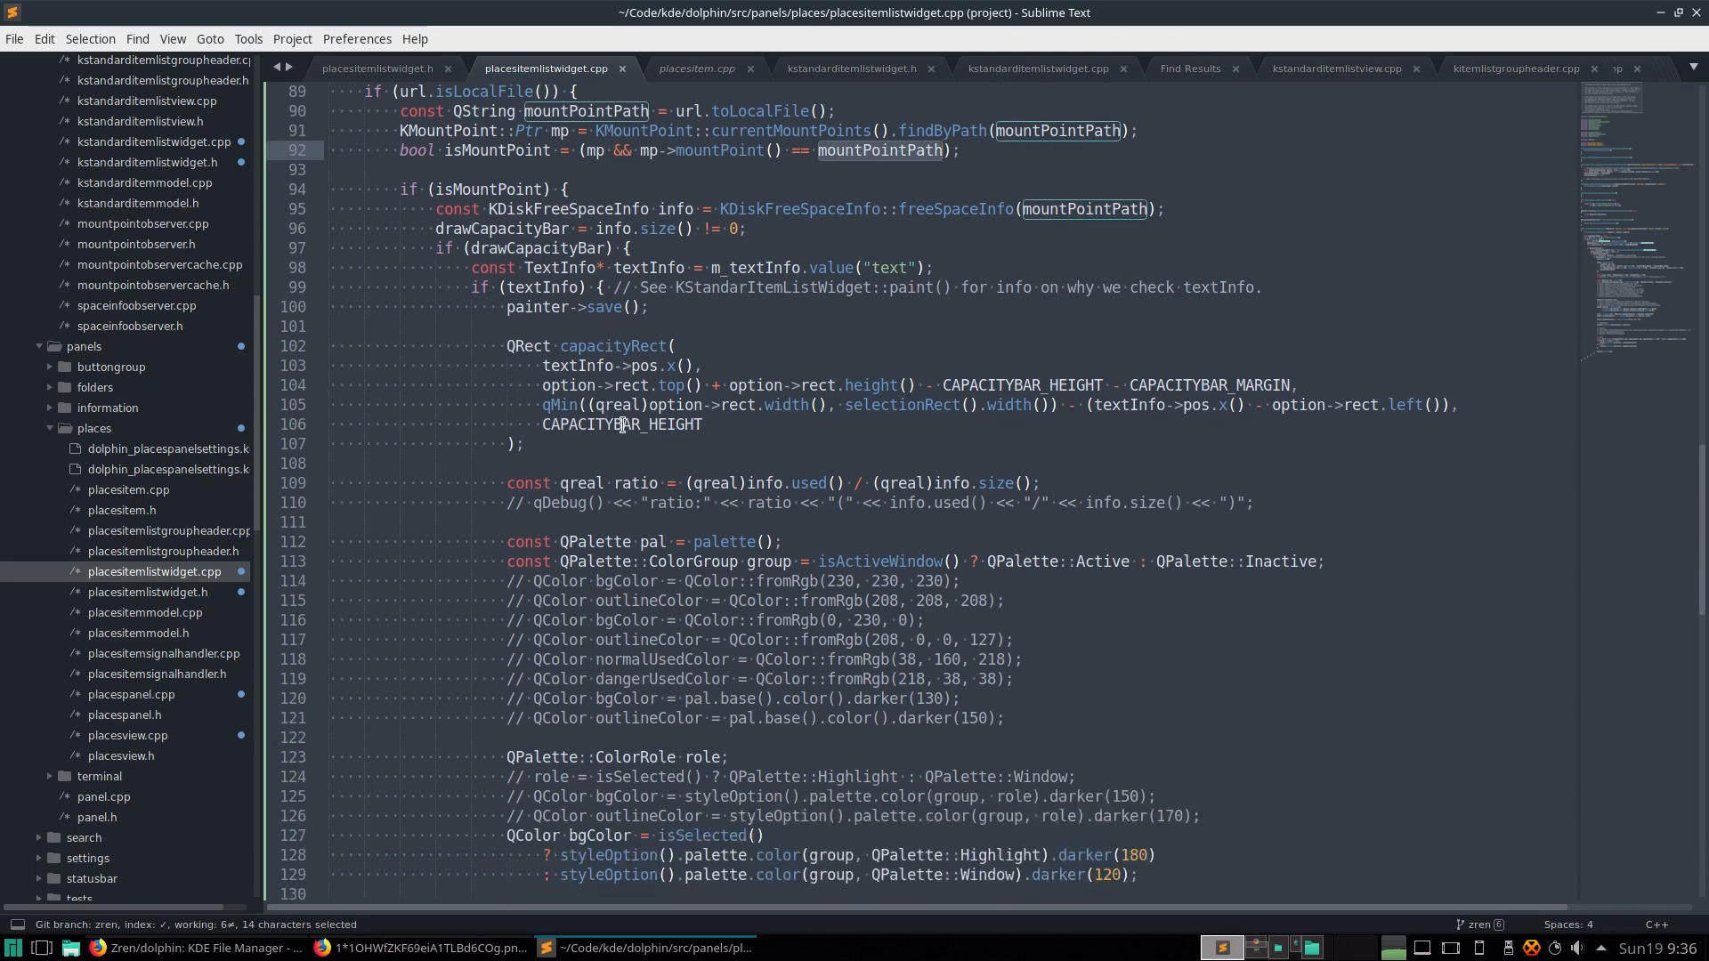
double_click(485, 191)
double_click(567, 212)
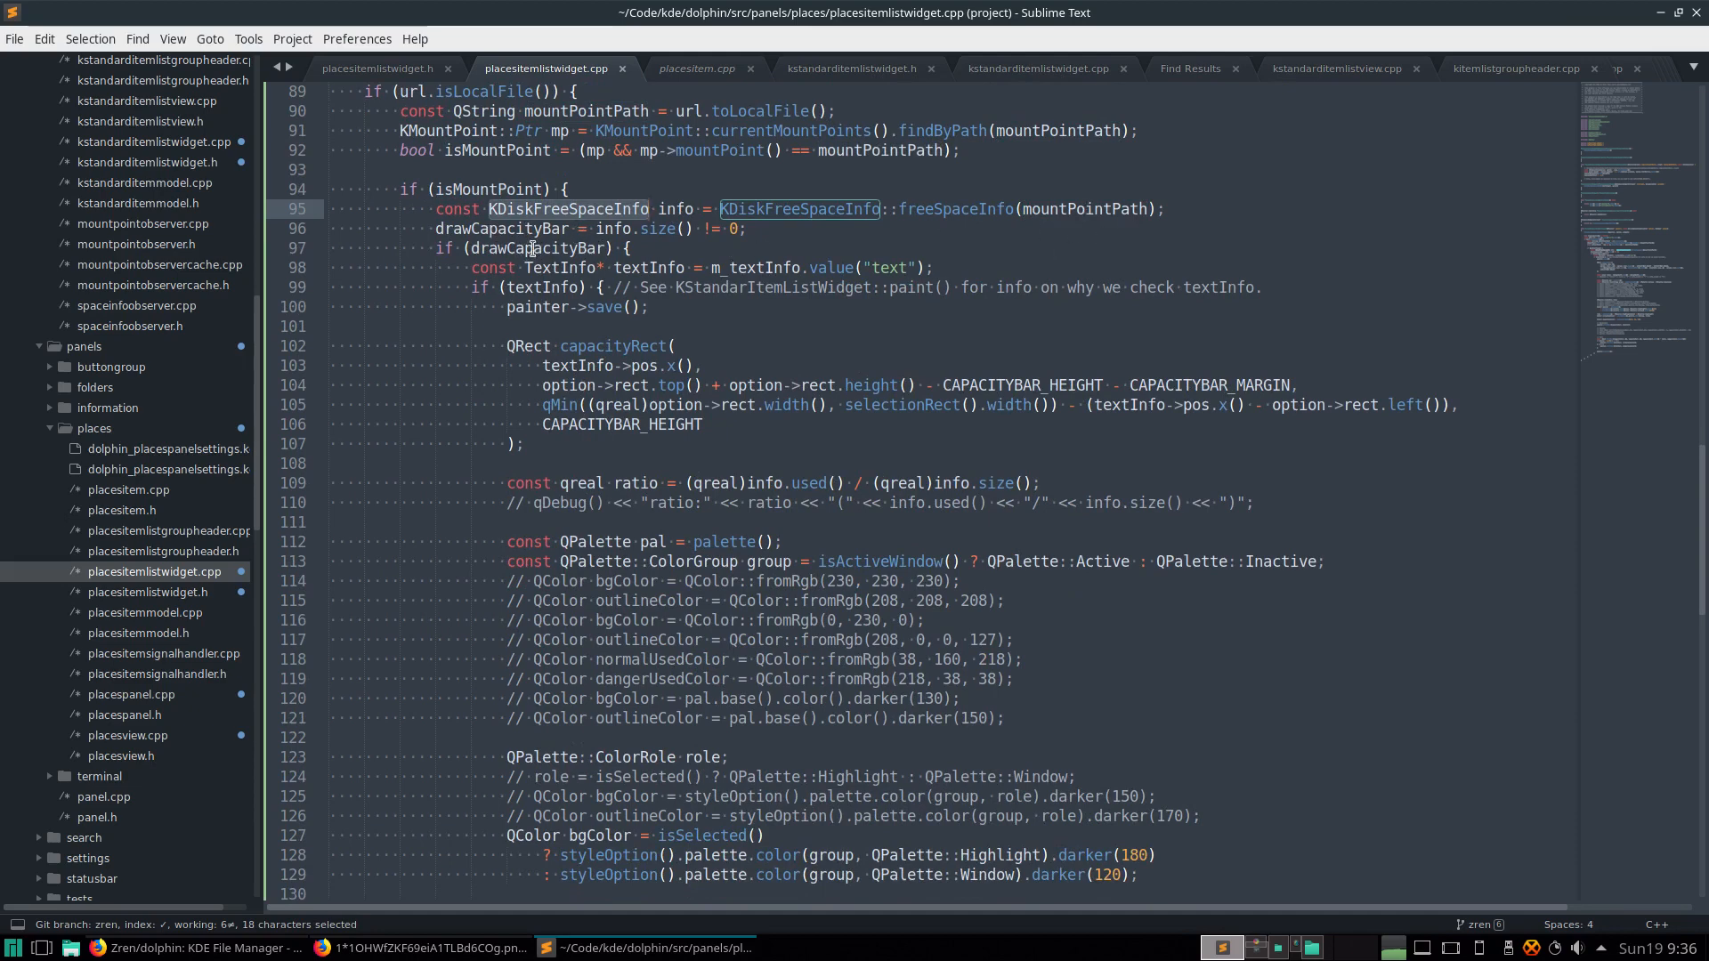
- Highlight the textInfo declaration from m_textInfo.value("text") and check the device labels and bars in Dolphin before returning to the code
scroll(532, 249, "down", 2)
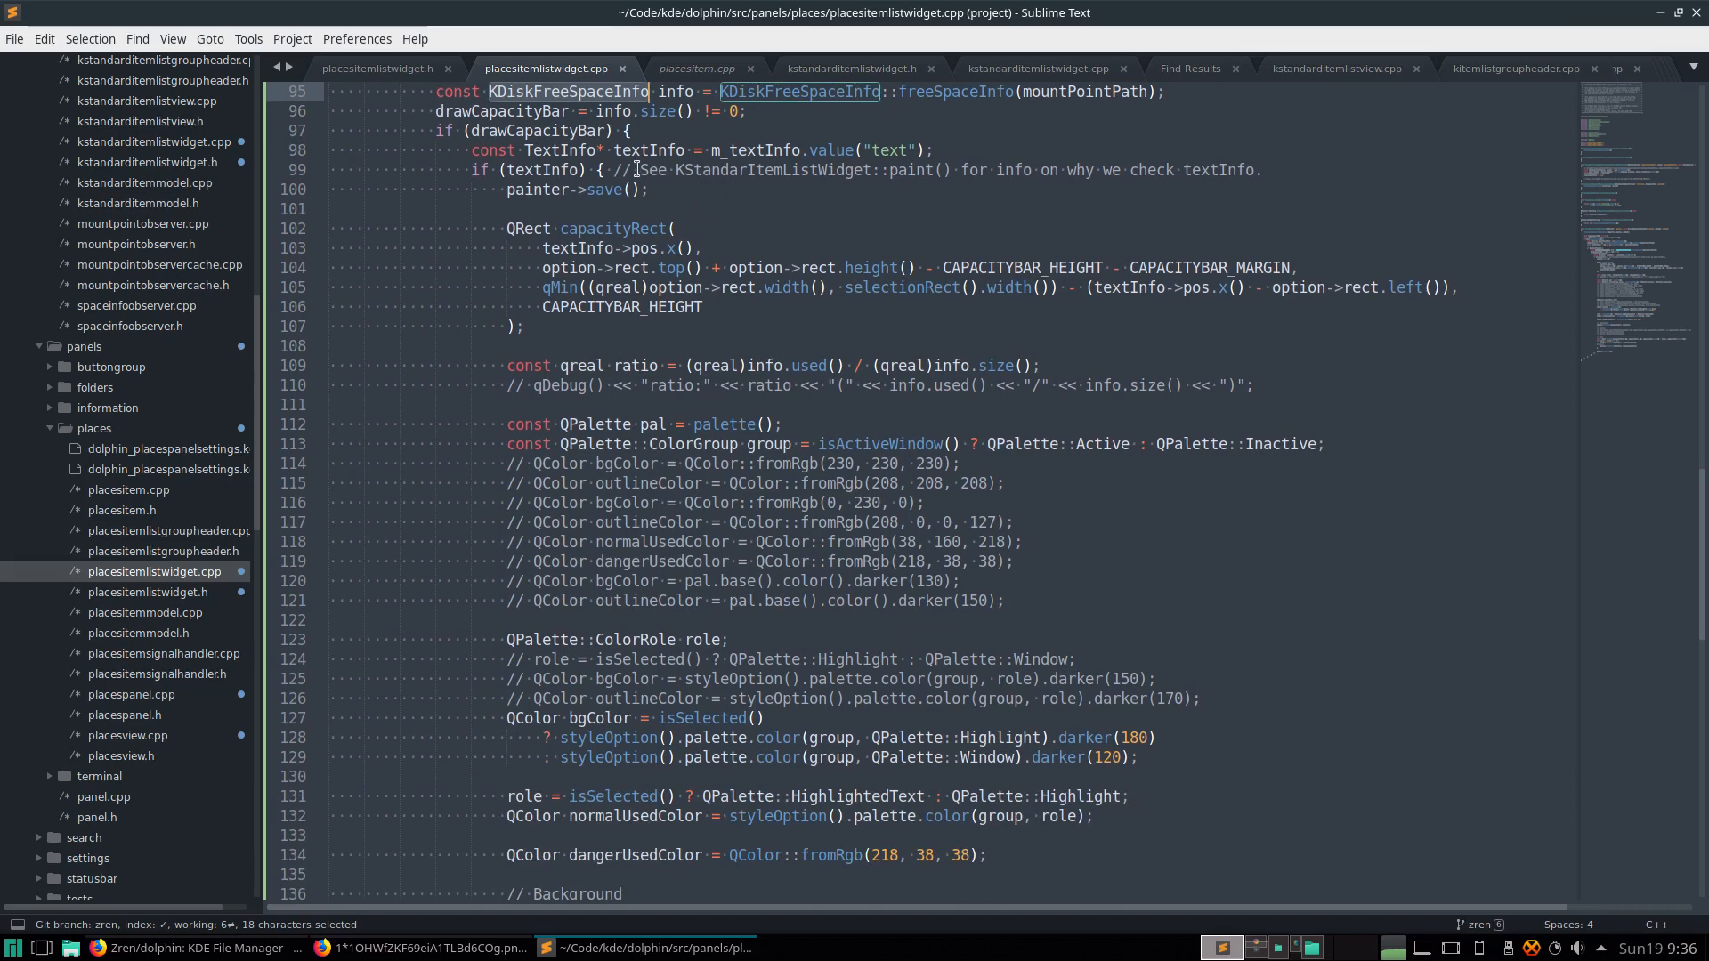
left_click(479, 150)
key("shift+End")
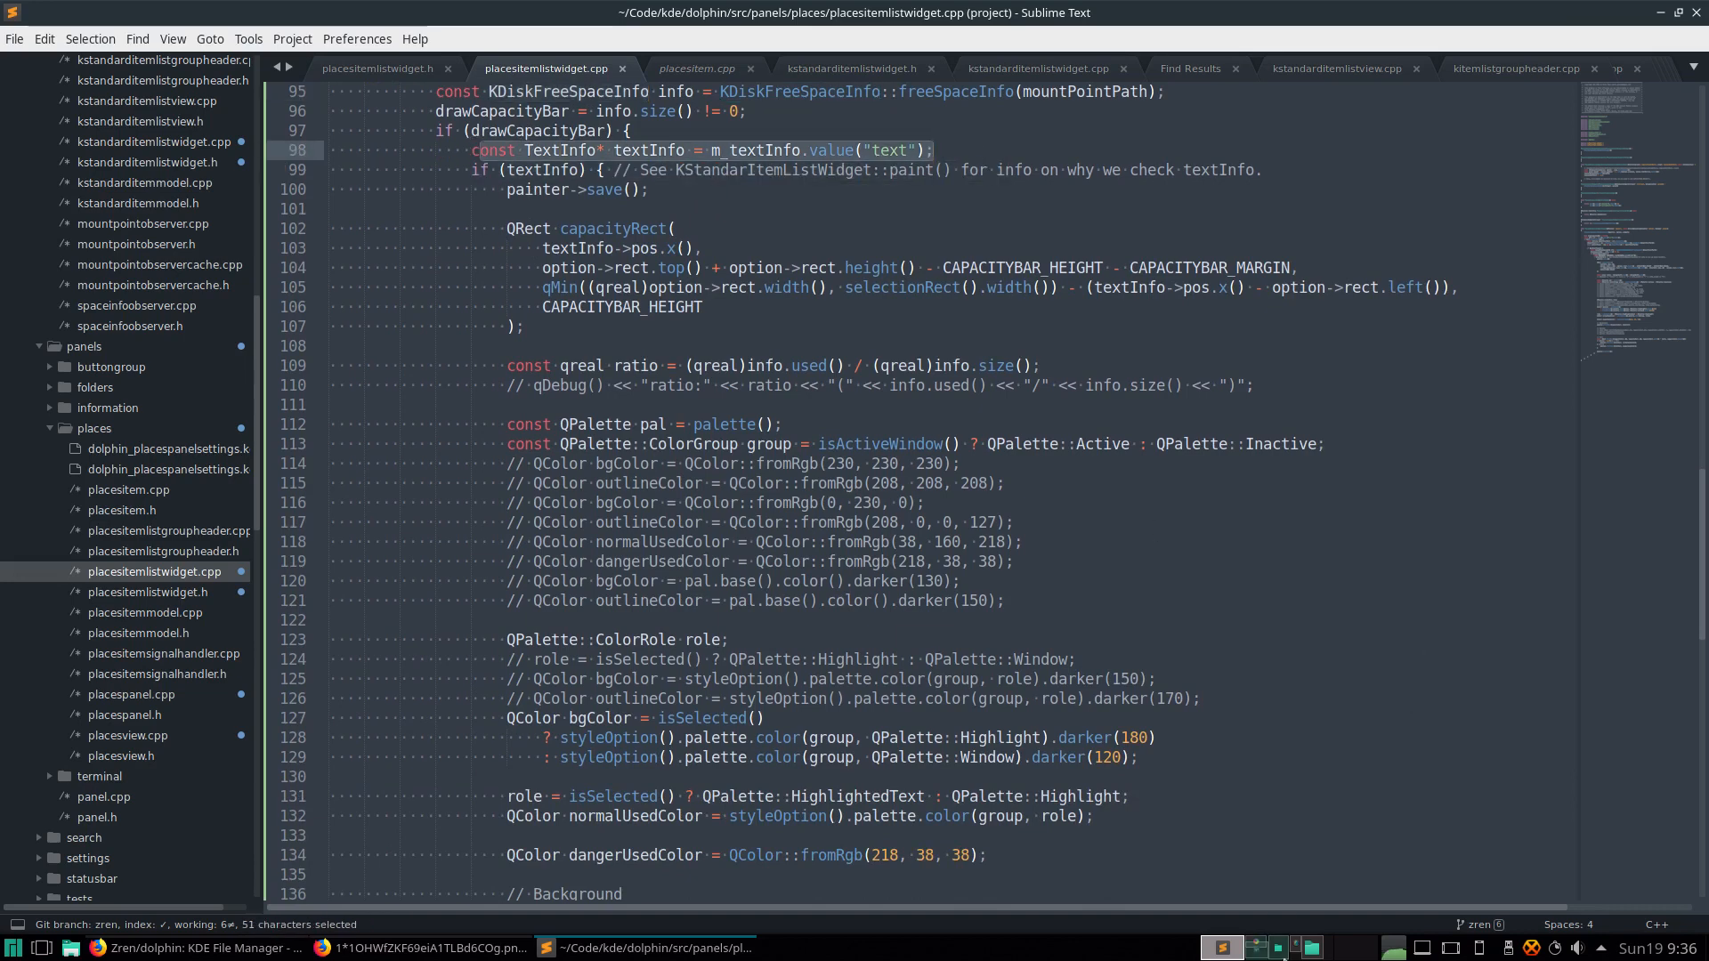
left_click(1279, 956)
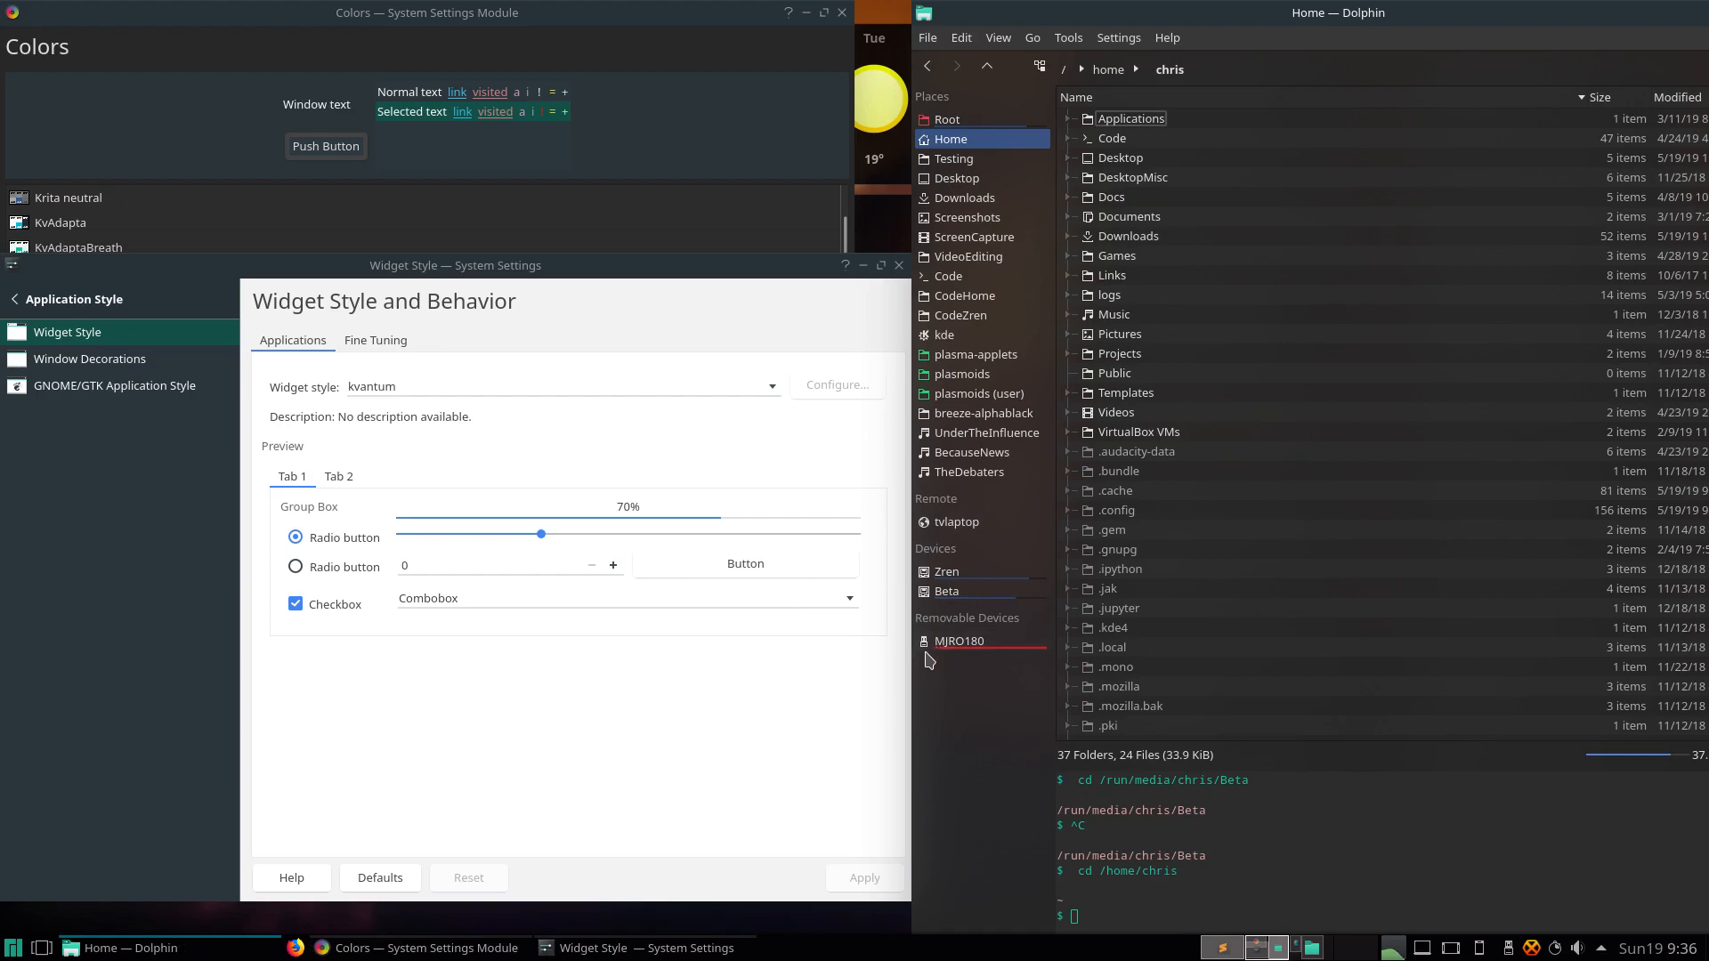
left_click(1223, 948)
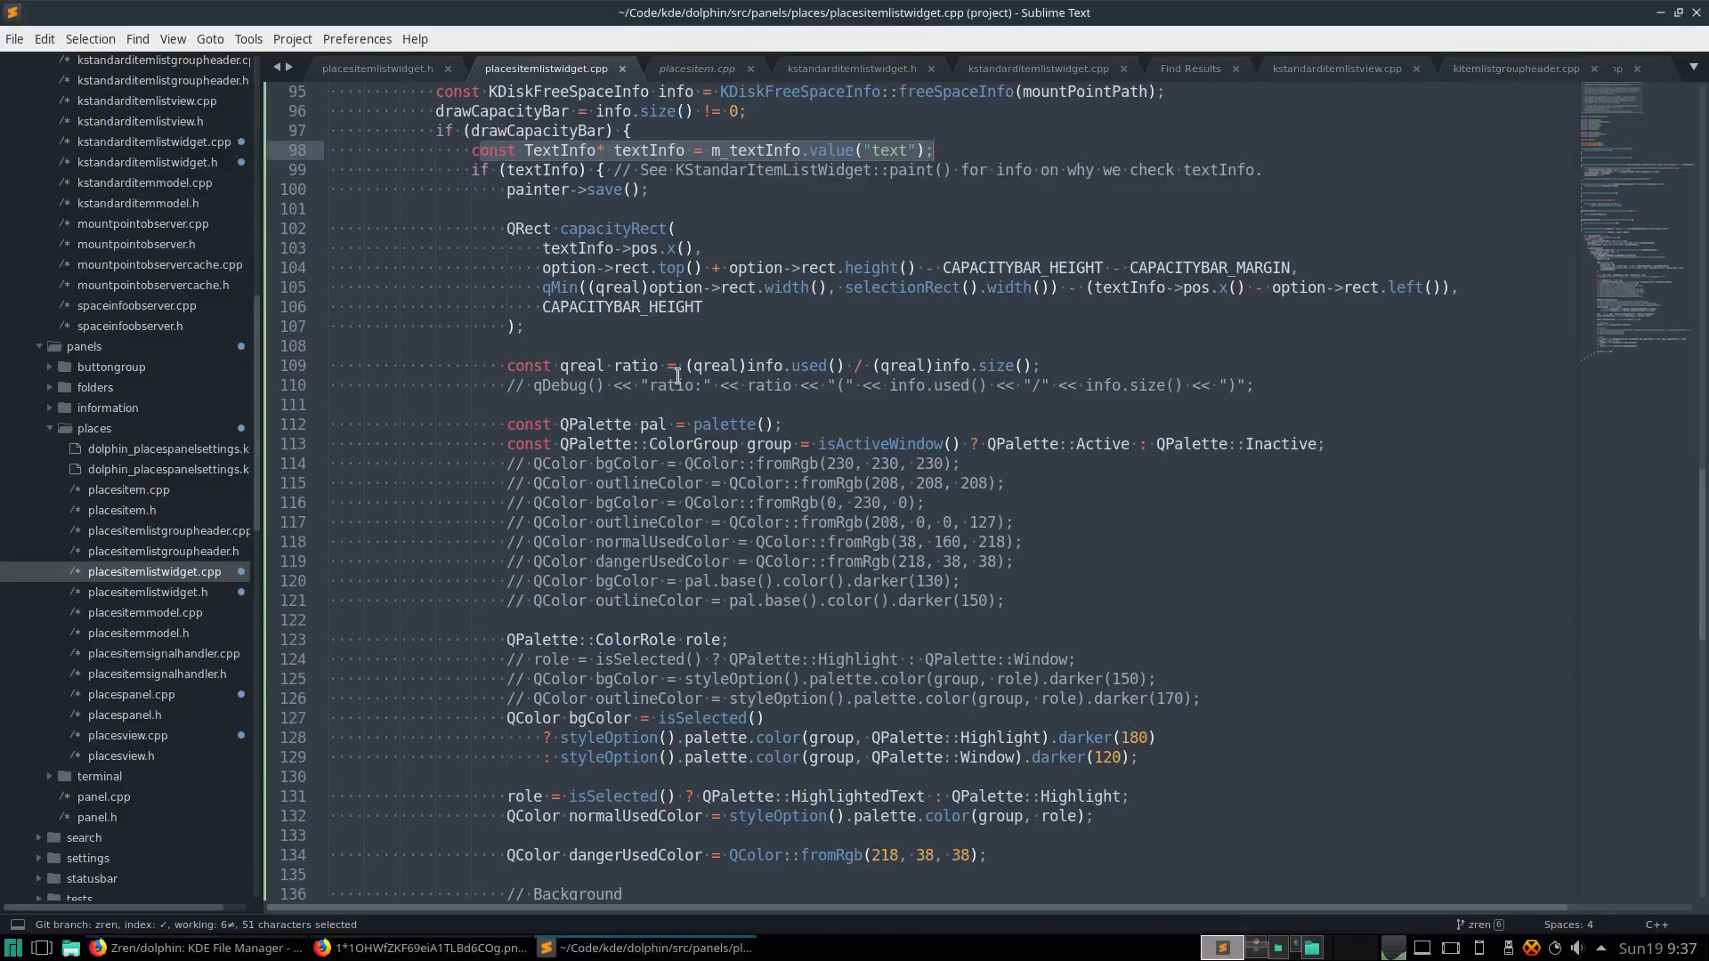
- Examine the capacityRect definition, following its position and size arguments to the closing line
left_click(827, 252)
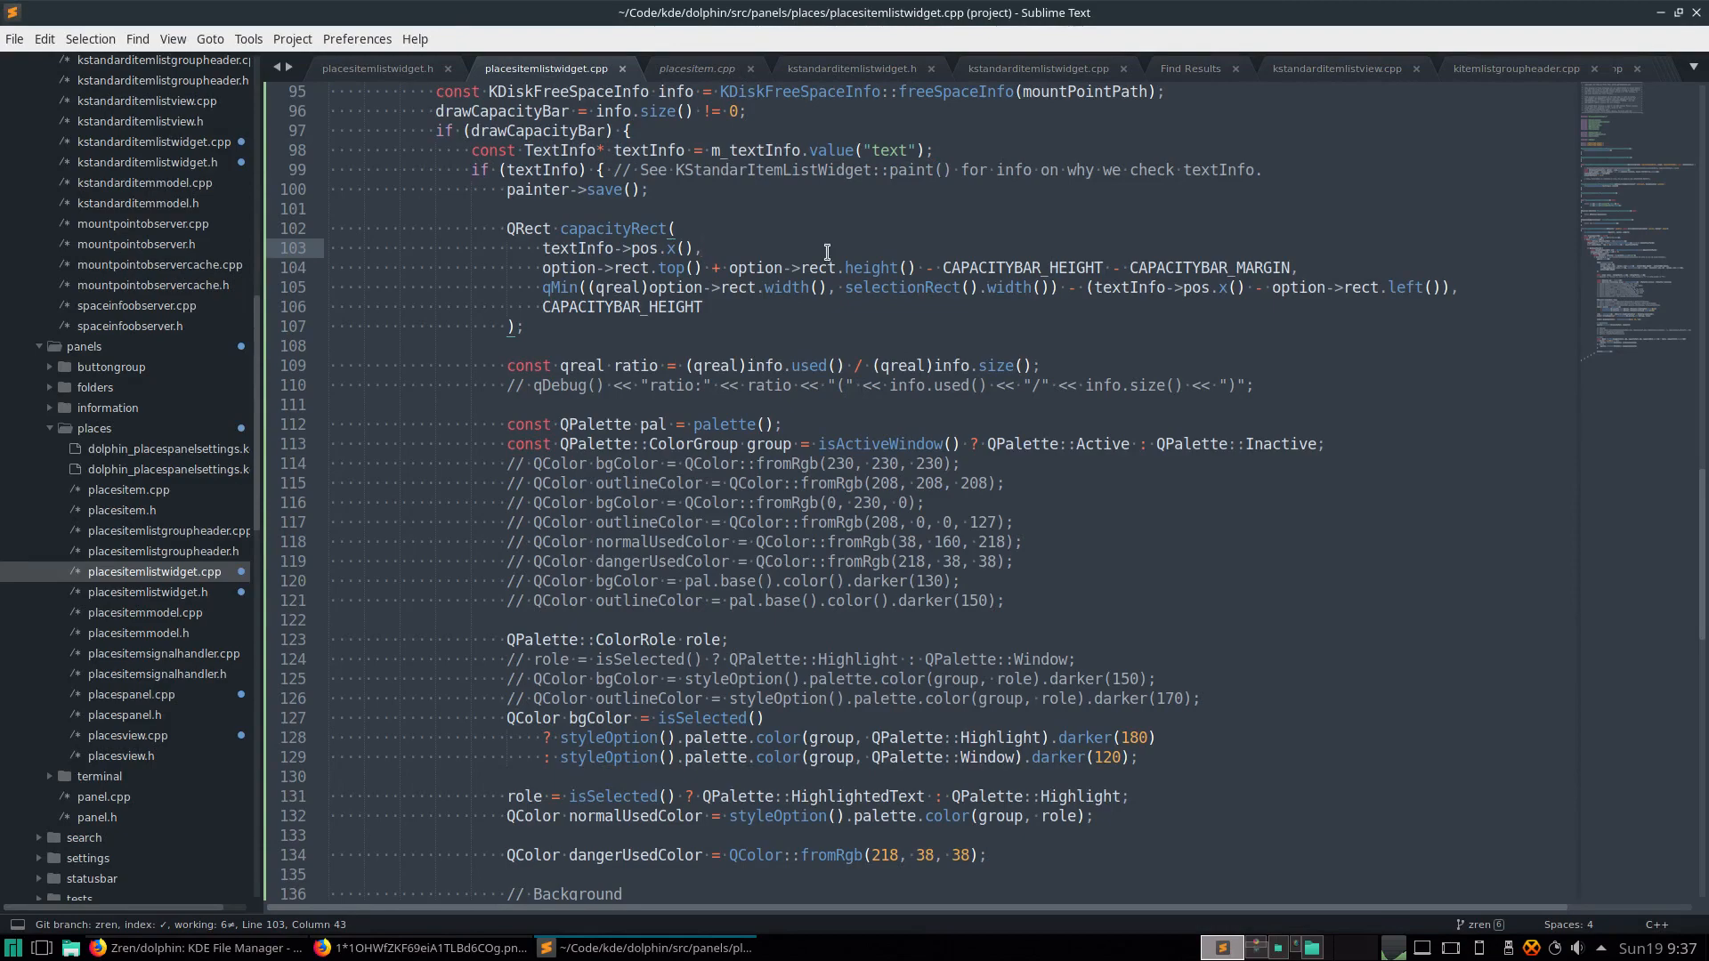
left_click(756, 267)
left_click(1073, 326)
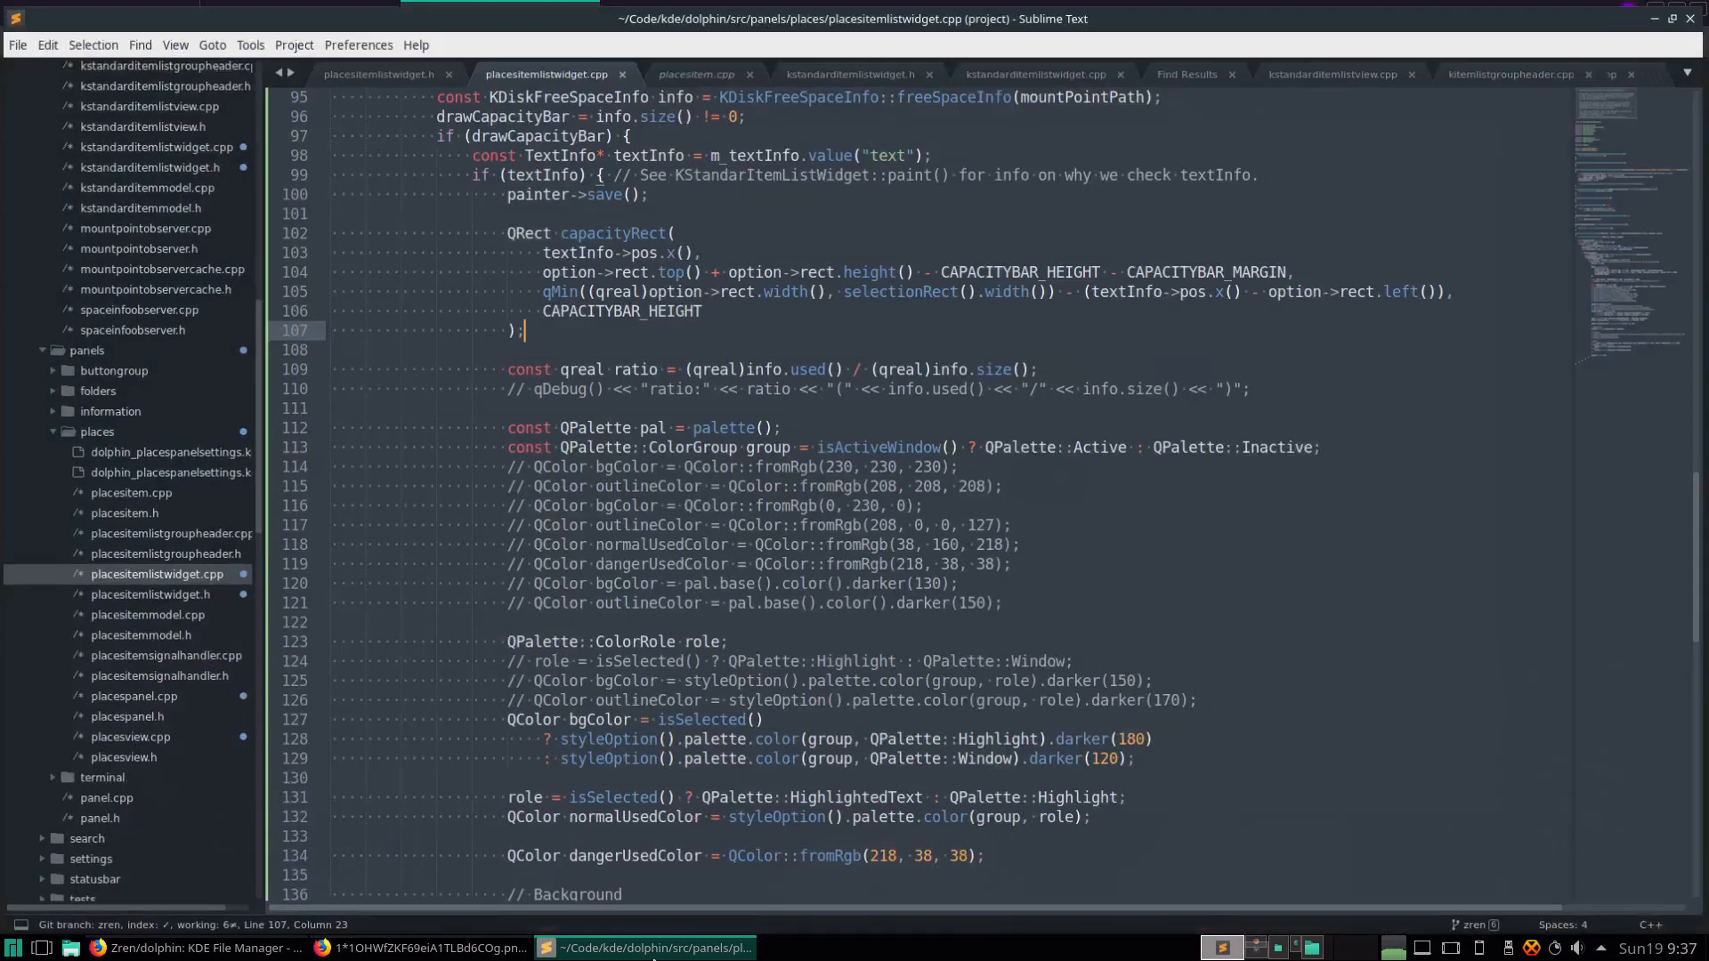
- Mark the ratio calculation, review the color and fill code below it, and highlight styleOption in the bgColor definition
left_click(864, 365)
scroll(863, 367, "down", 5)
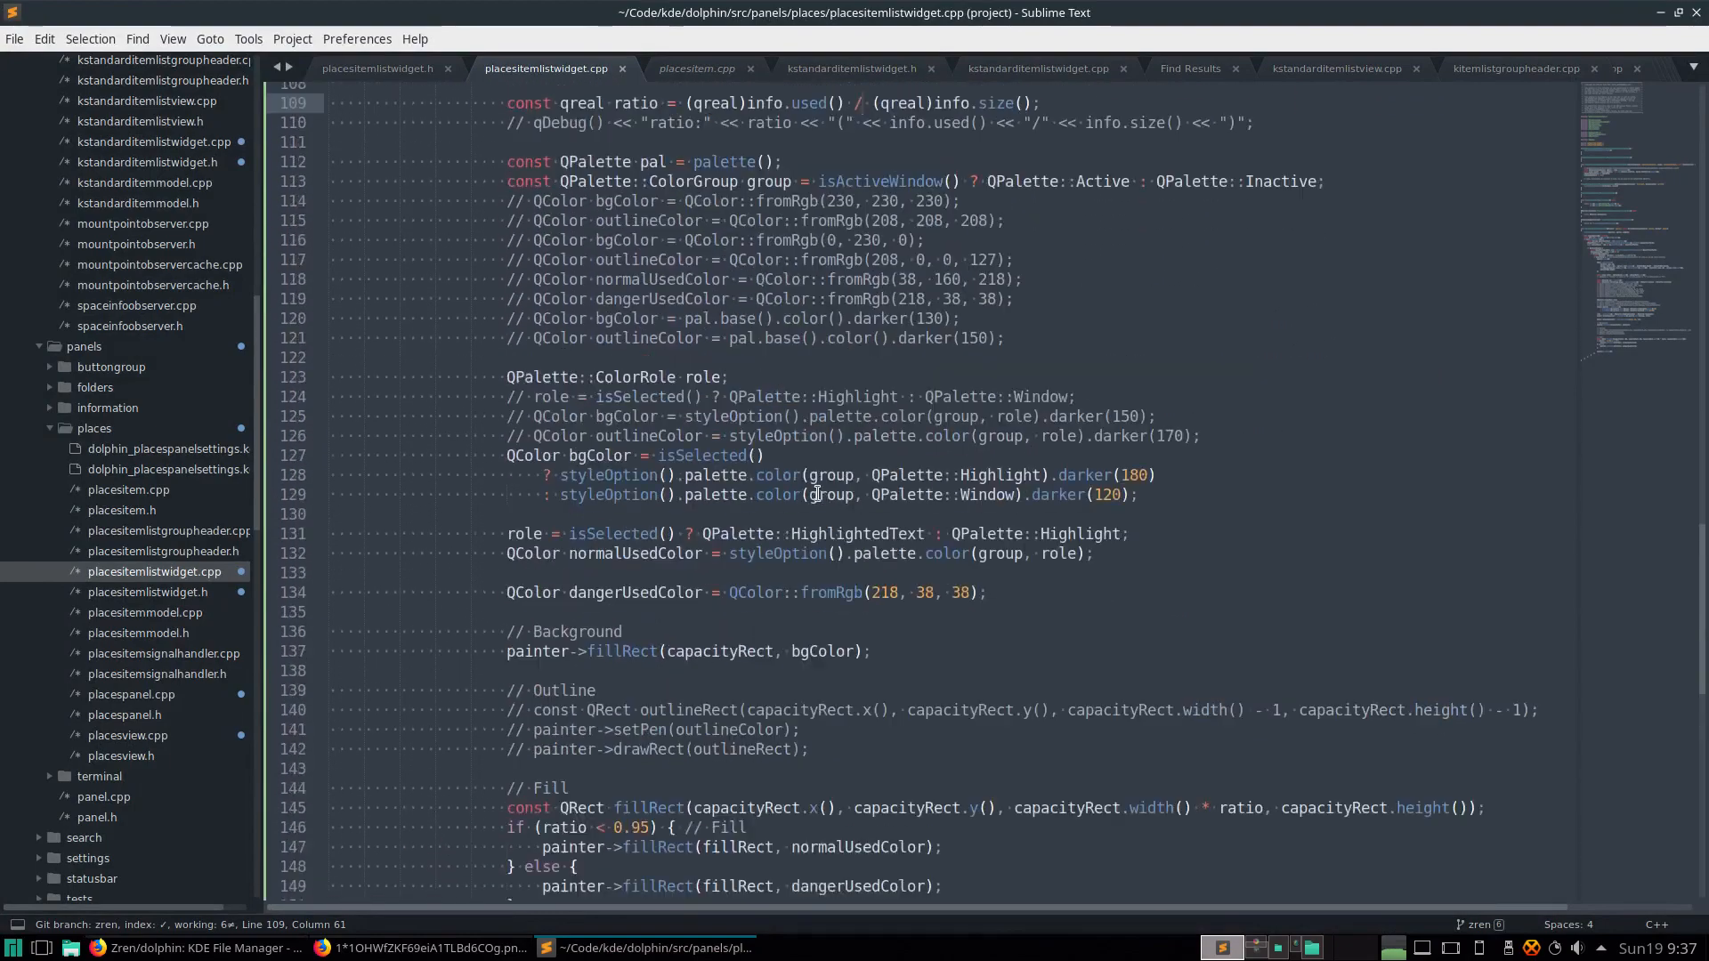
scroll(817, 494, "up", 7)
scroll(818, 494, "down", 9)
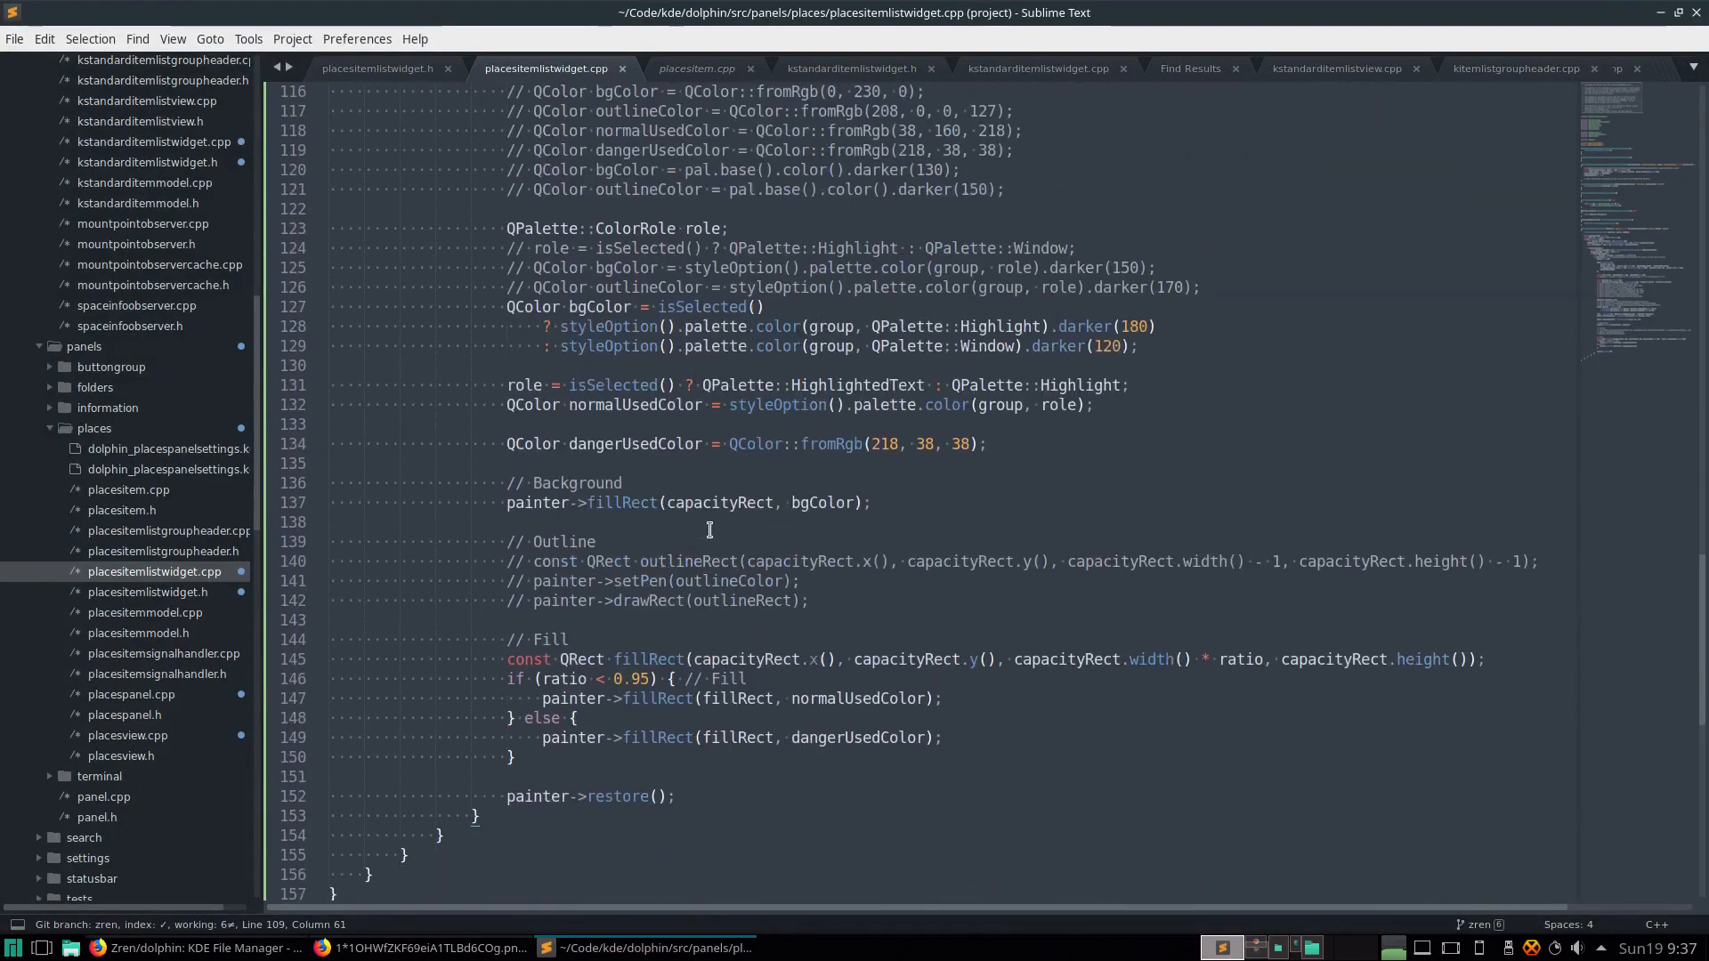
double_click(605, 341)
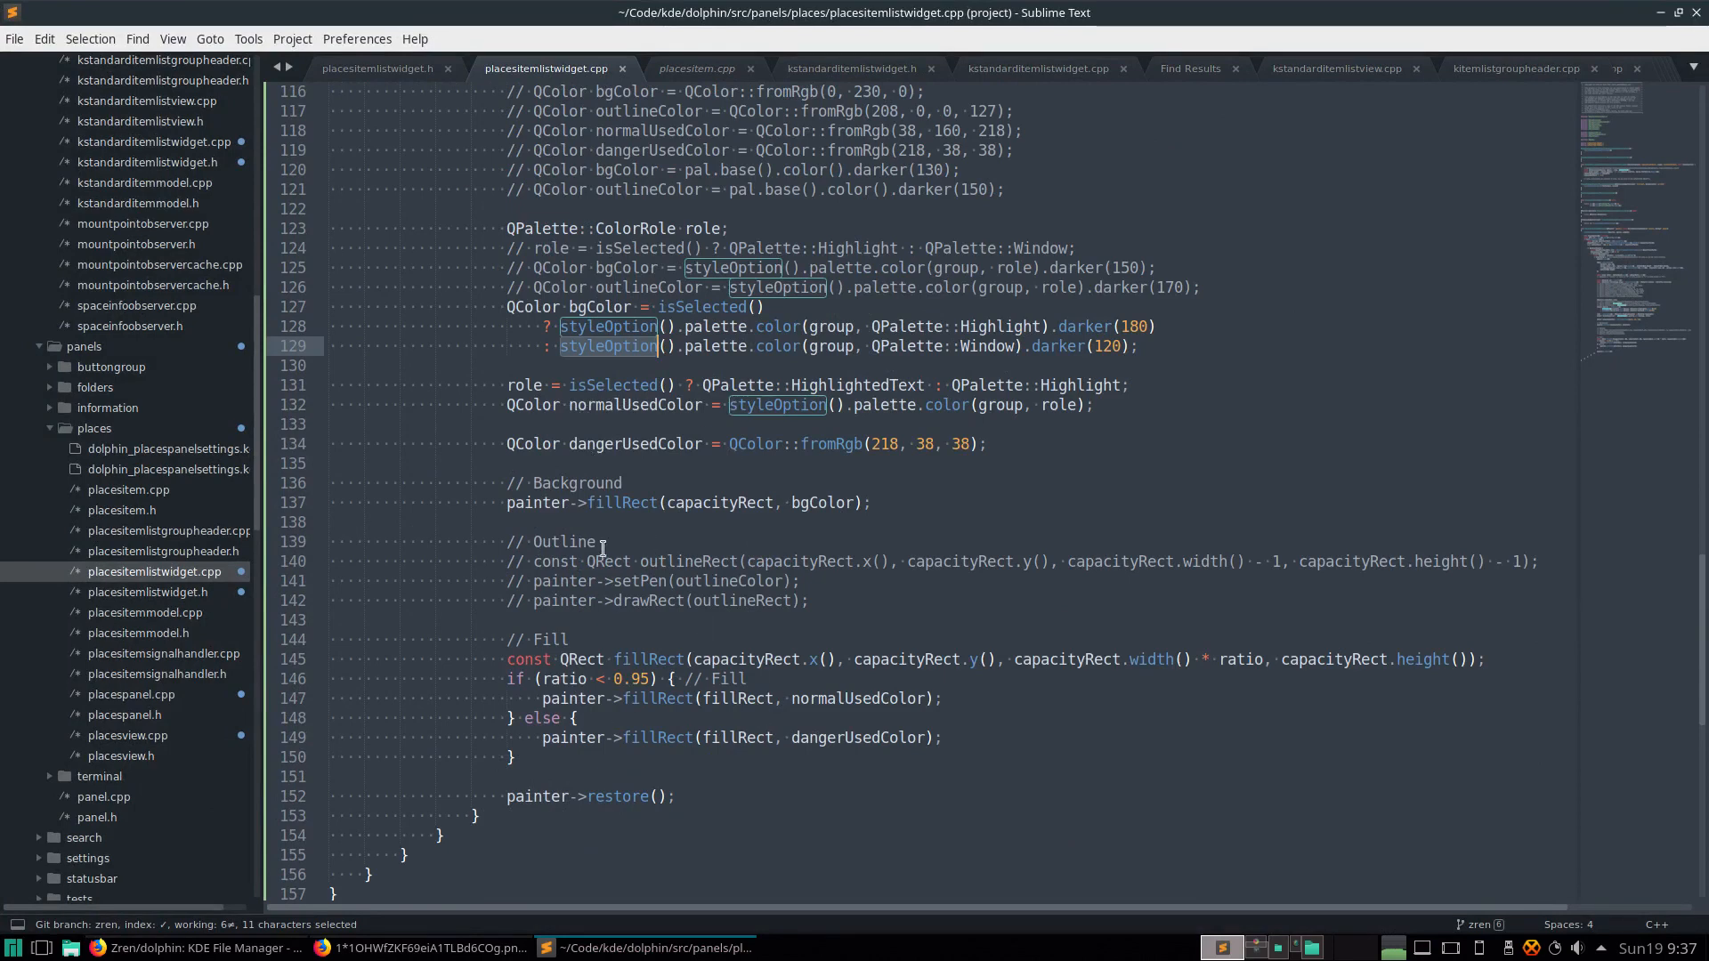
- Highlight the QColor::fromRgb(218, 38, 38) value of dangerUsedColor and the fromRgb call within it
left_click_drag(733, 447, 1001, 447)
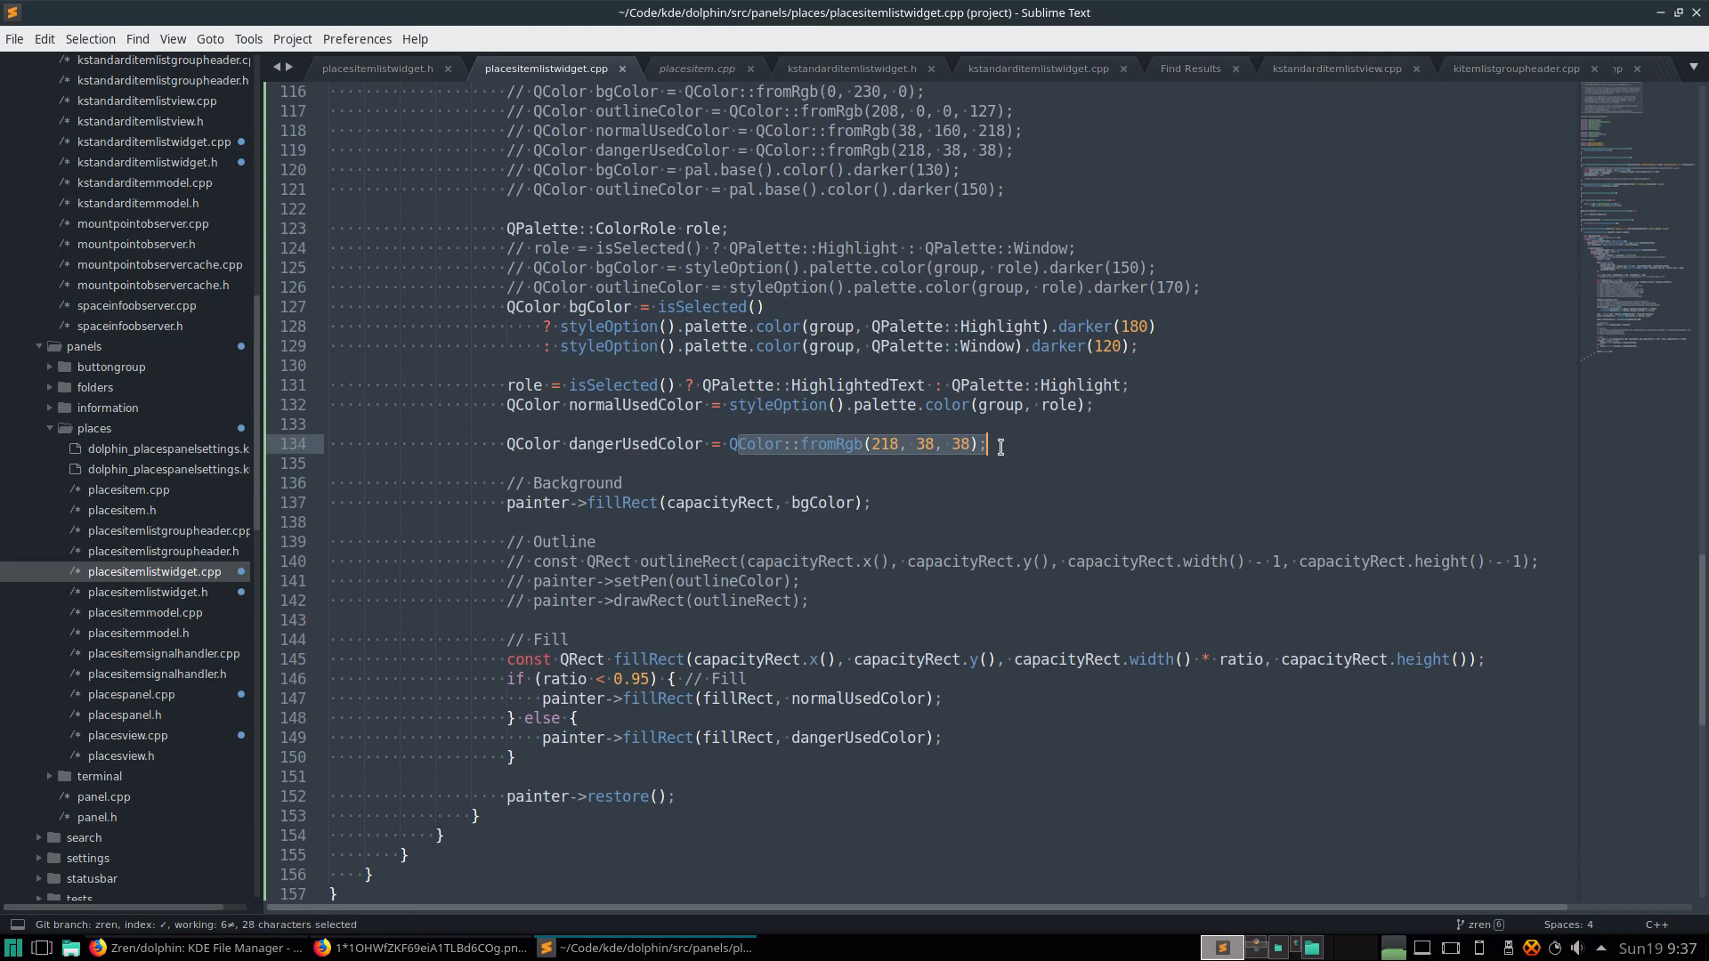
left_click(887, 445)
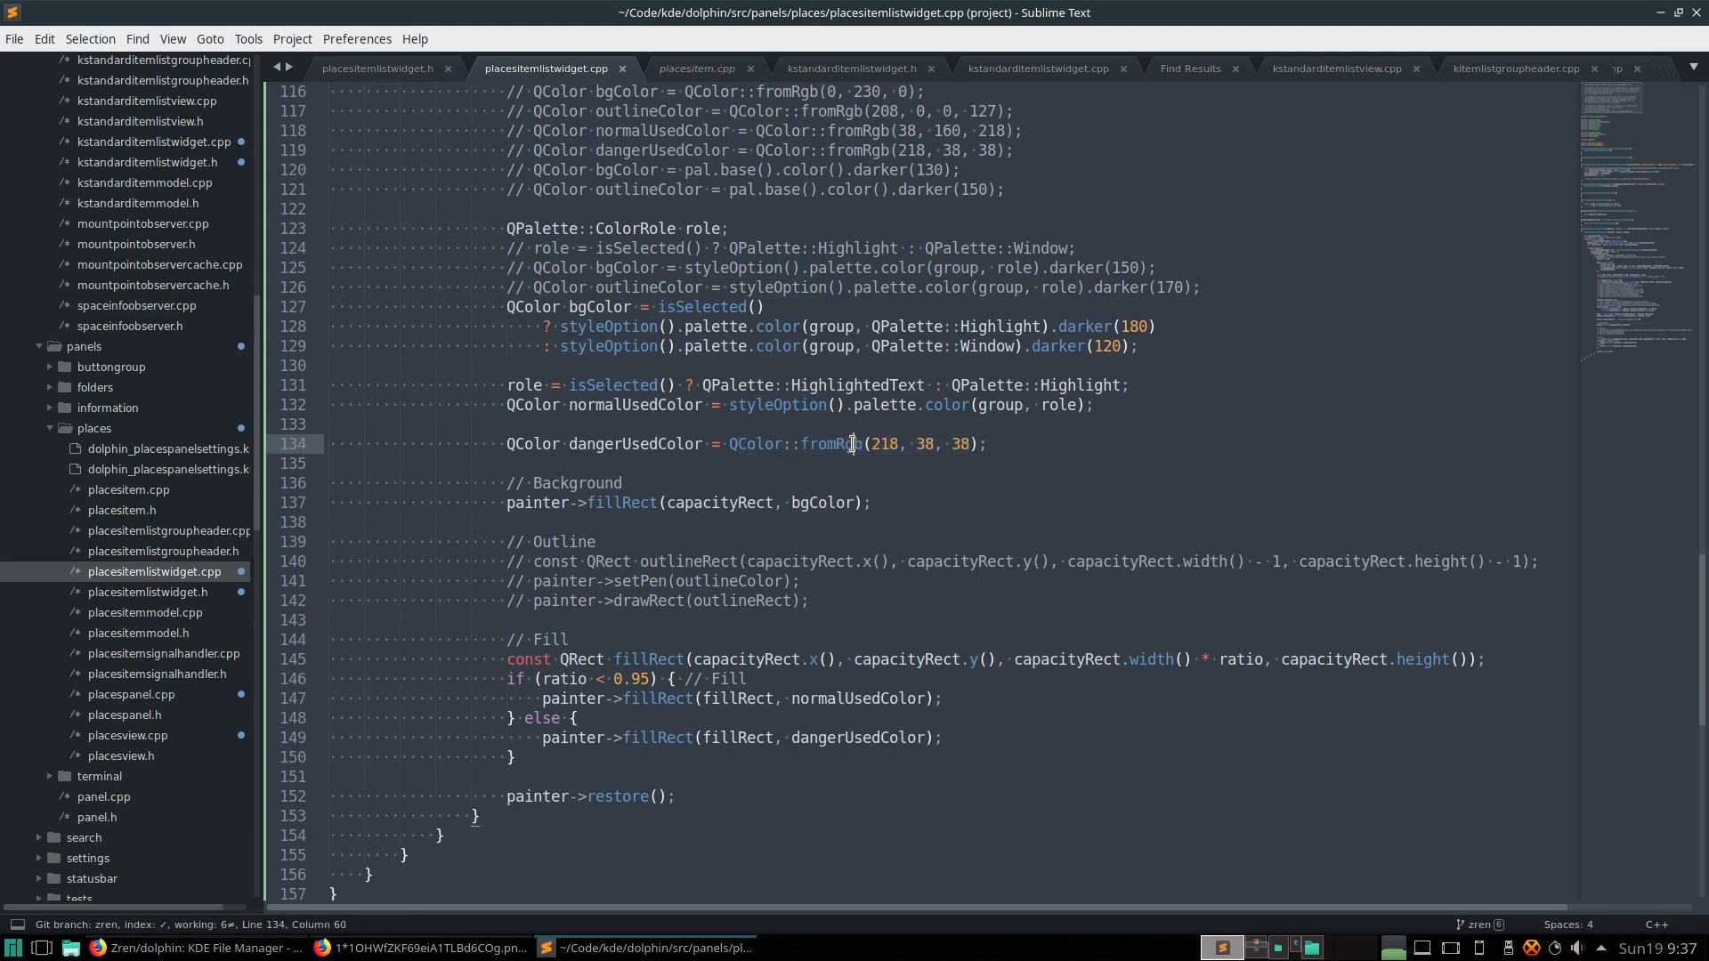
double_click(853, 444)
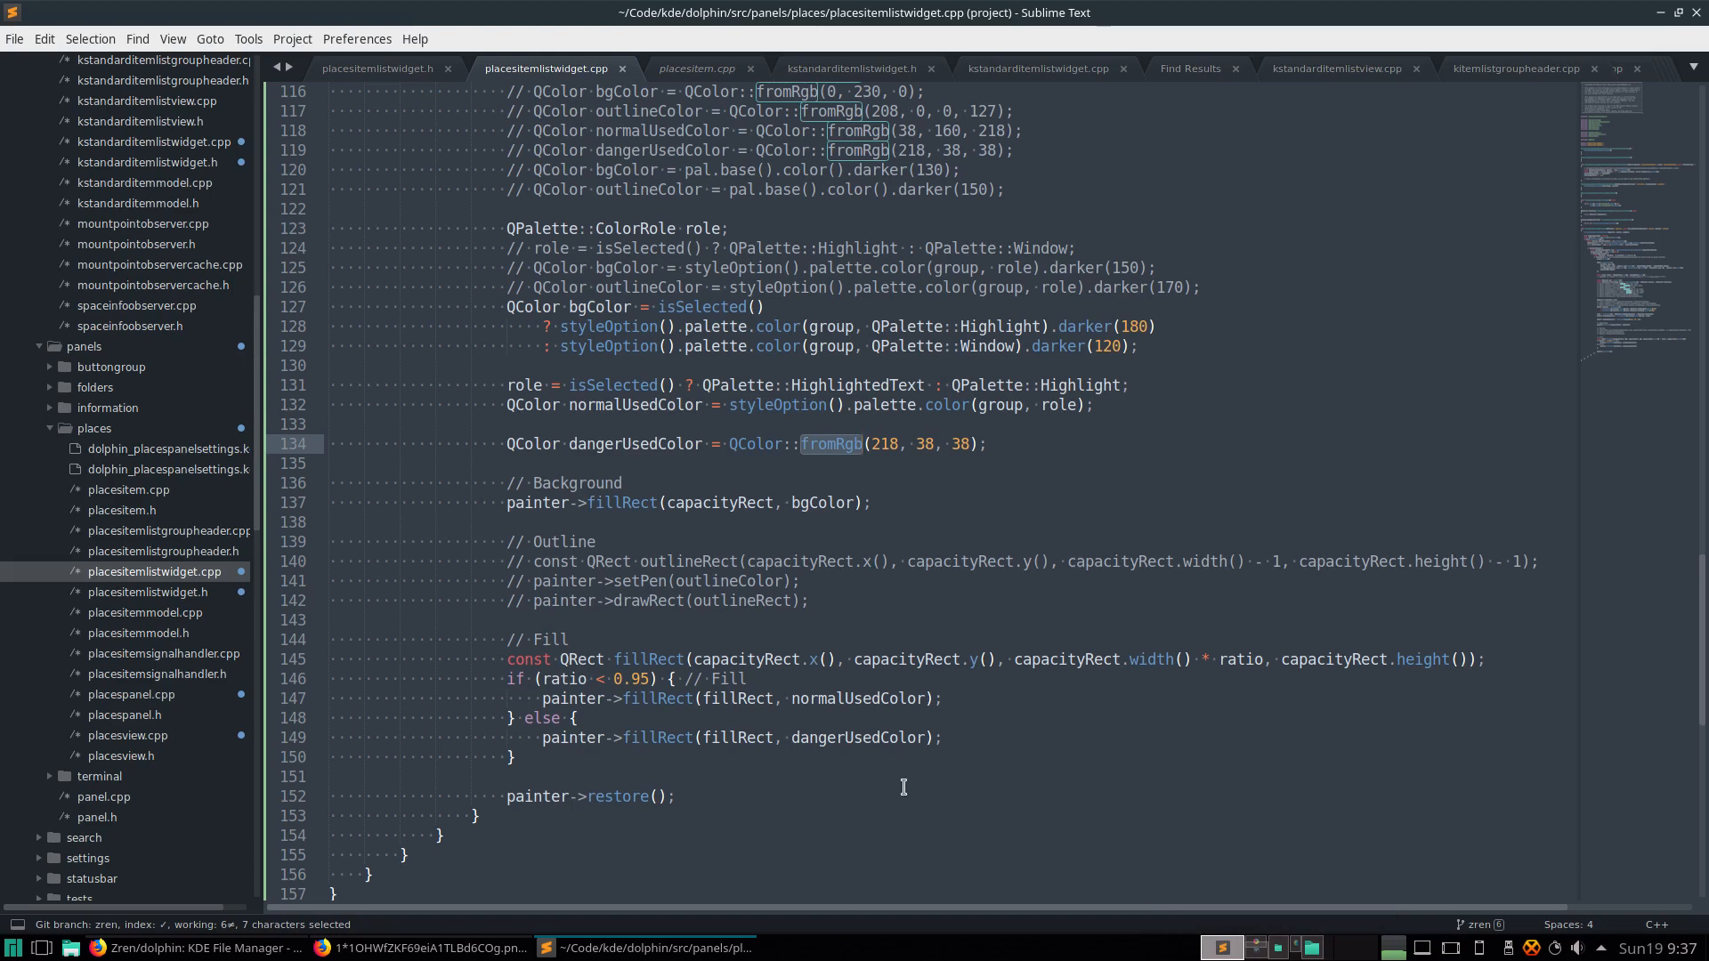
- Mark the commented-out role assignment and look back over the capacityRect, ratio and palette code
scroll(903, 787, "down", 1)
scroll(896, 773, "up", 9)
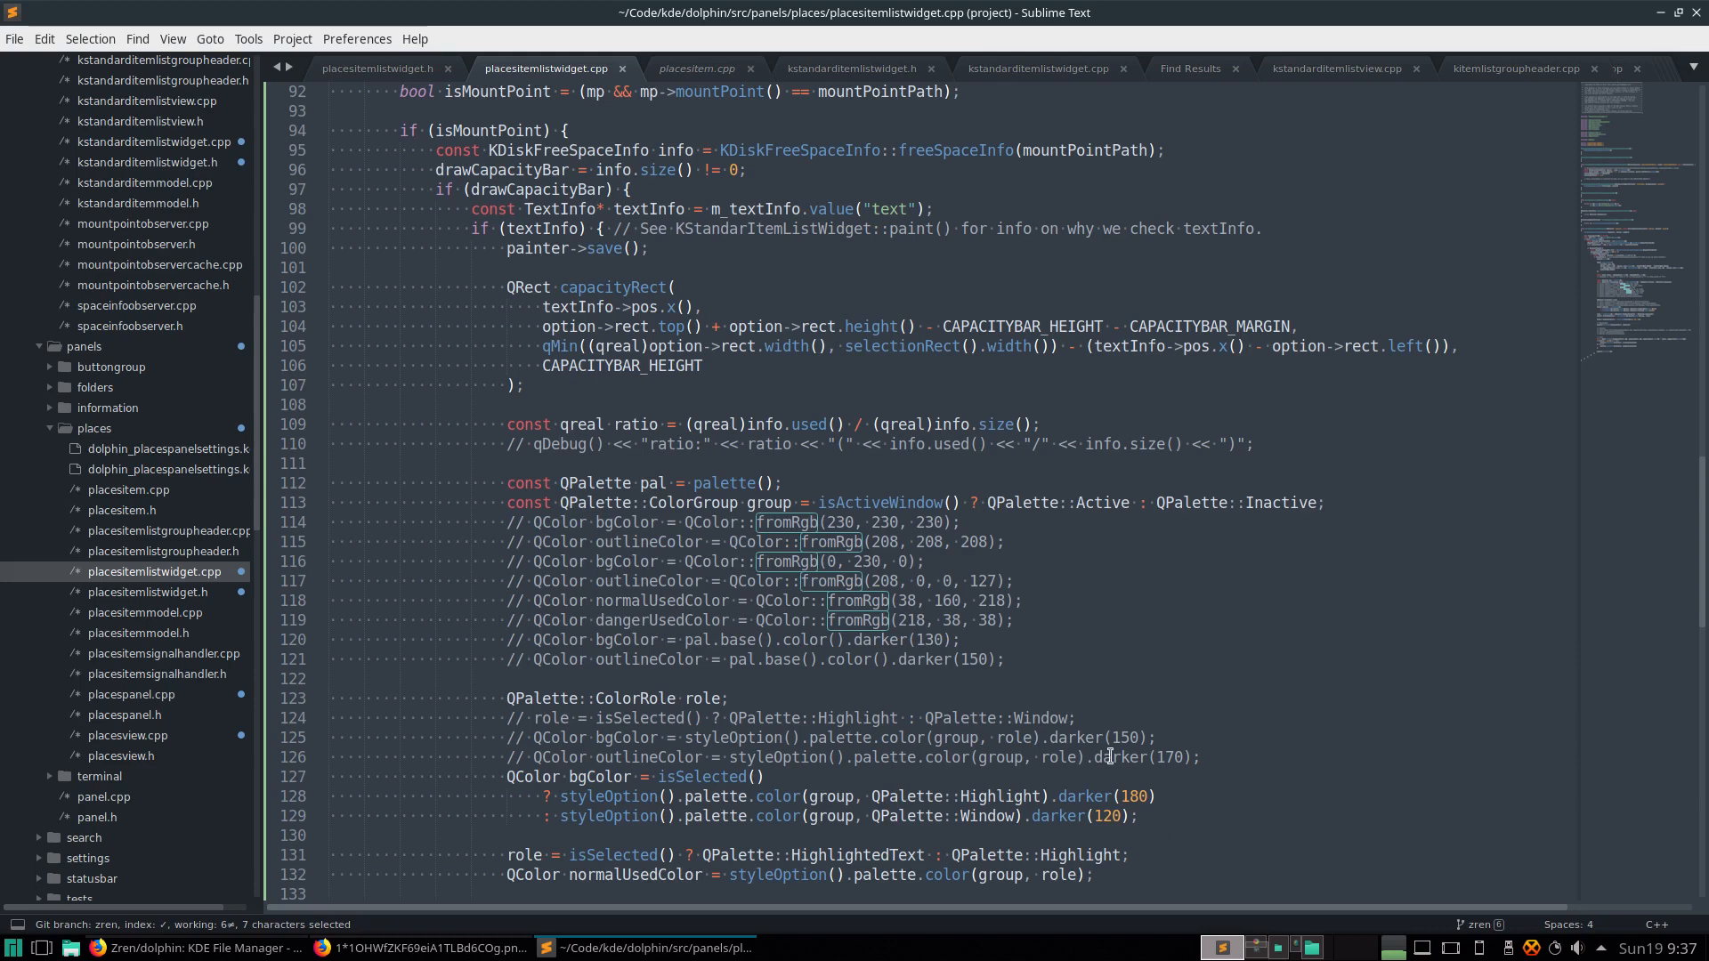
left_click(1104, 719)
scroll(912, 646, "up", 2)
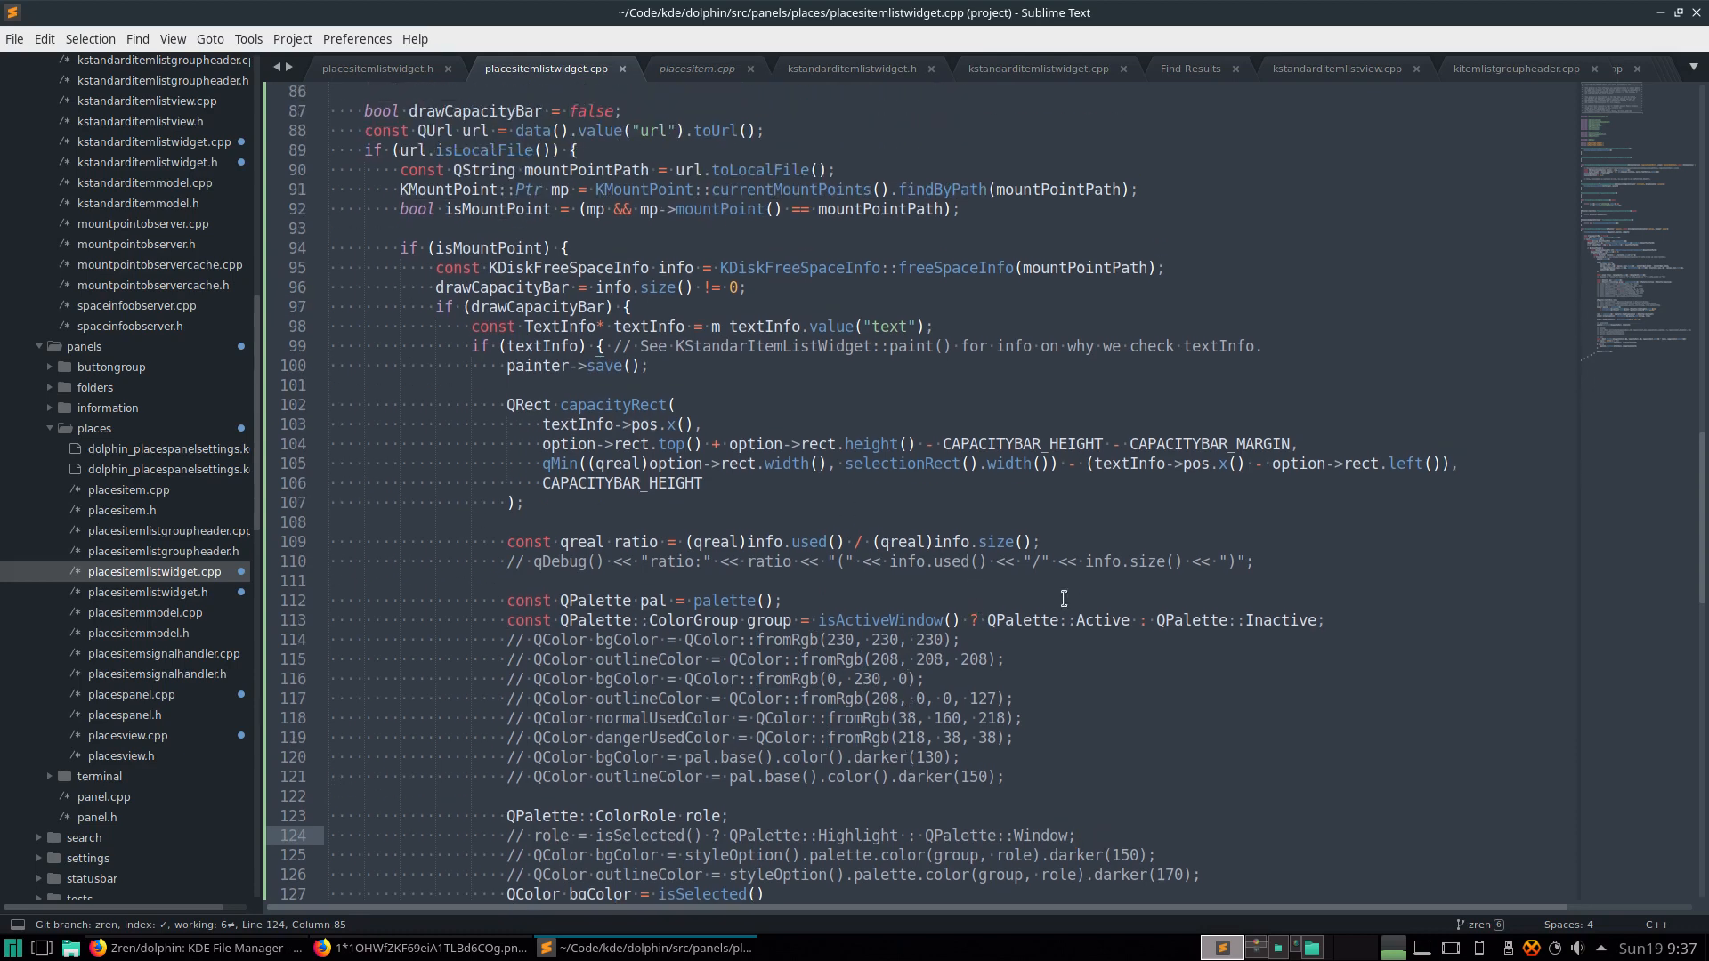
- Switch to the desktop with Dolphin and System Settings and apply the KvAdaptaDark color scheme
left_click(1282, 955)
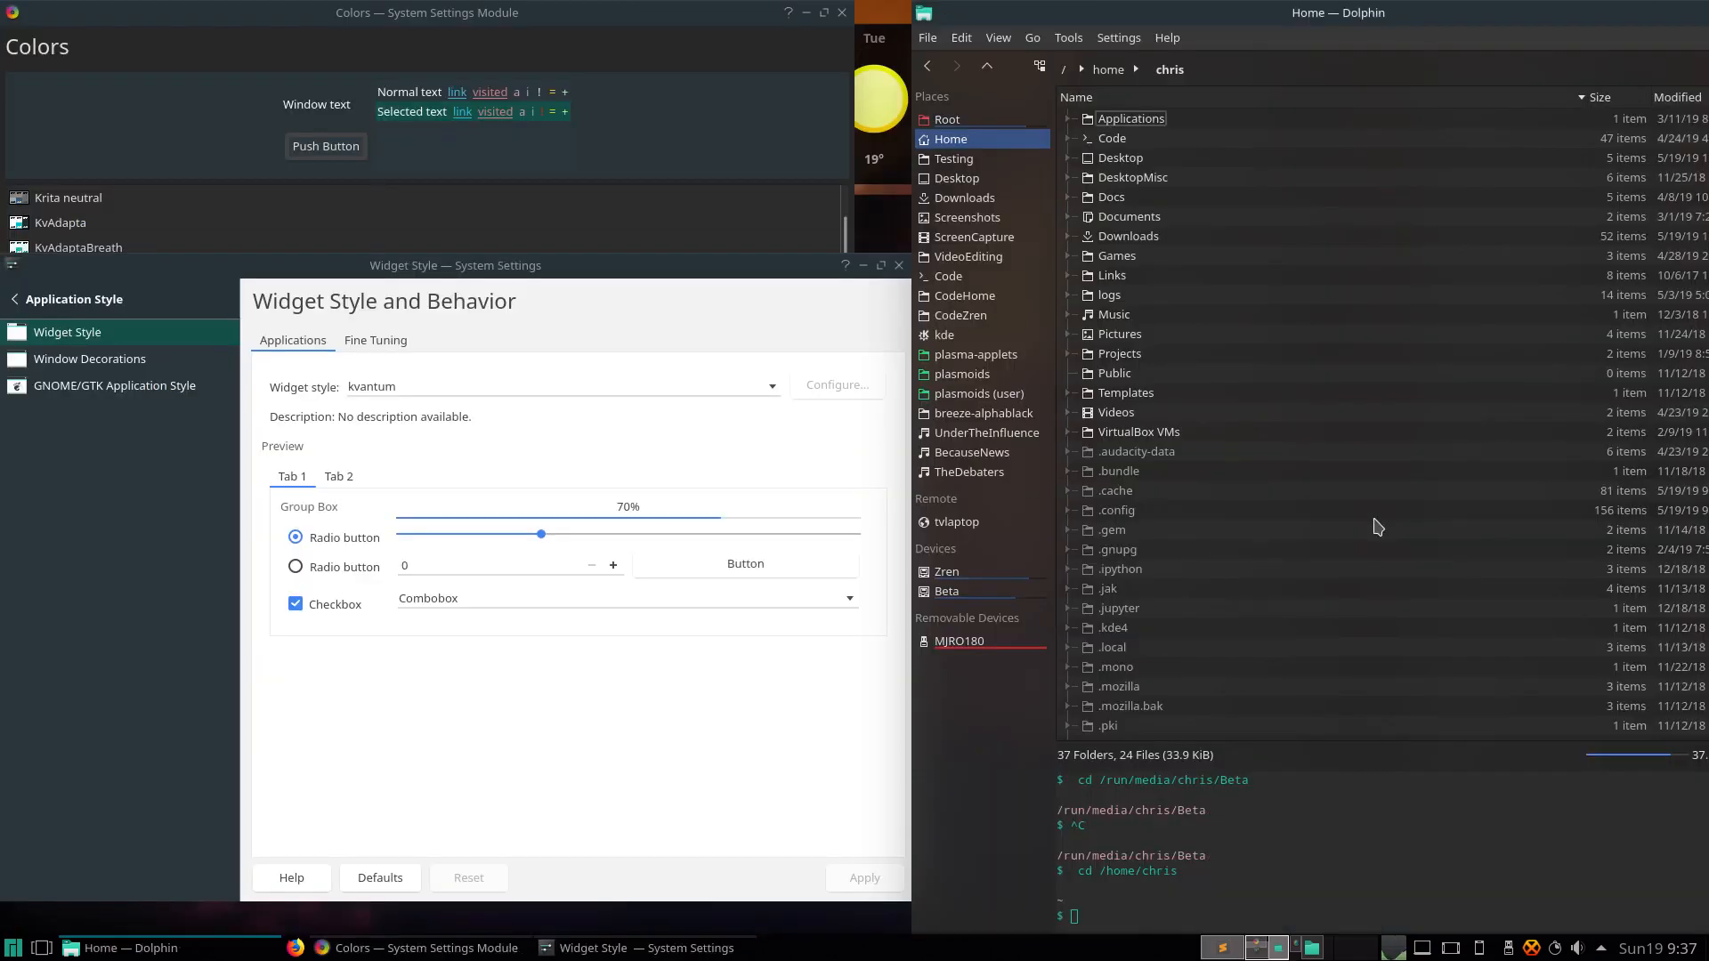
left_click(554, 20)
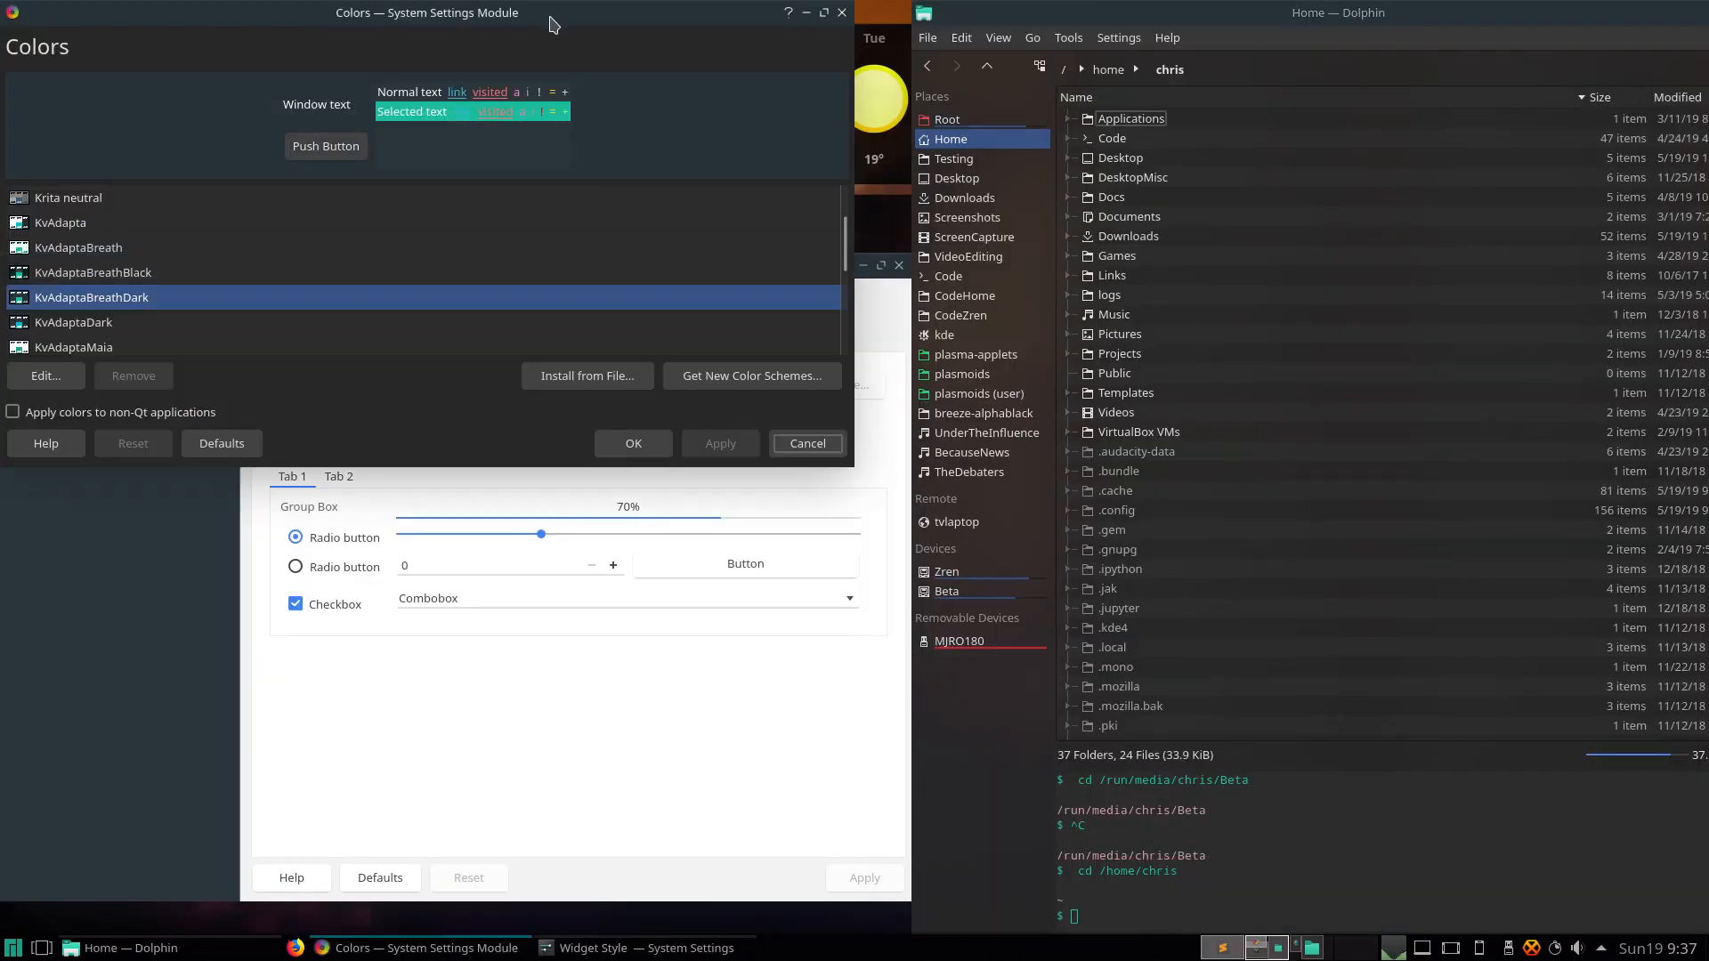
left_click(105, 325)
left_click(717, 444)
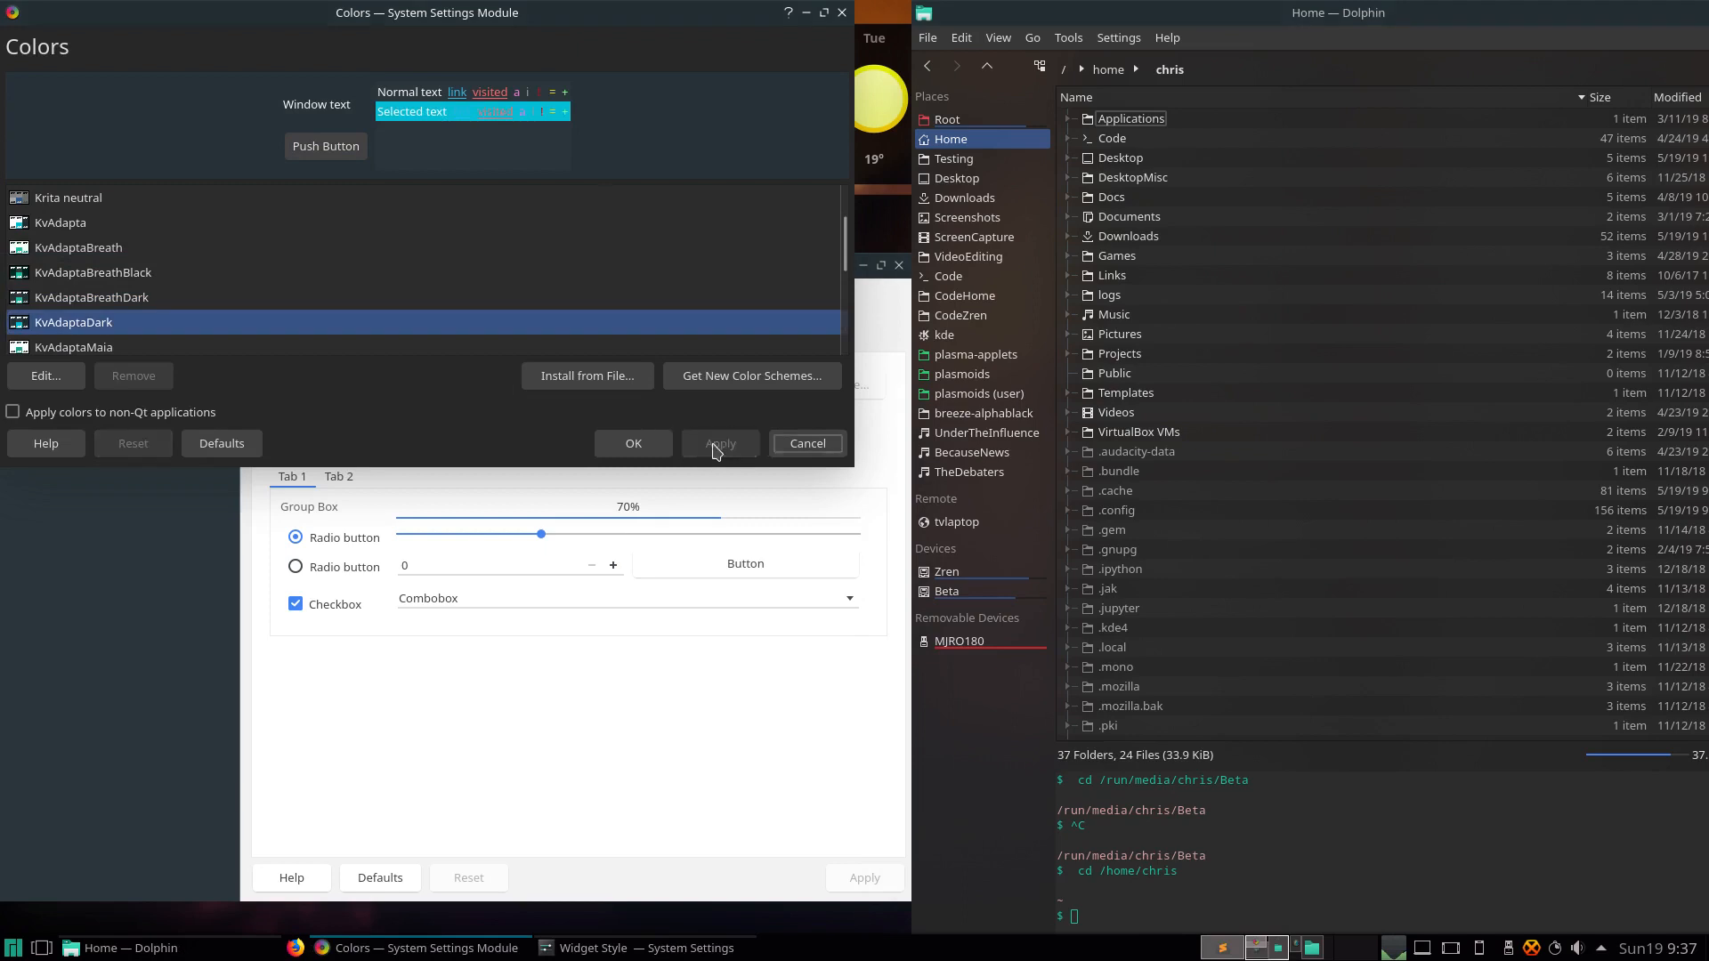
- Change the application widget style to Breeze and apply it
left_click(649, 567)
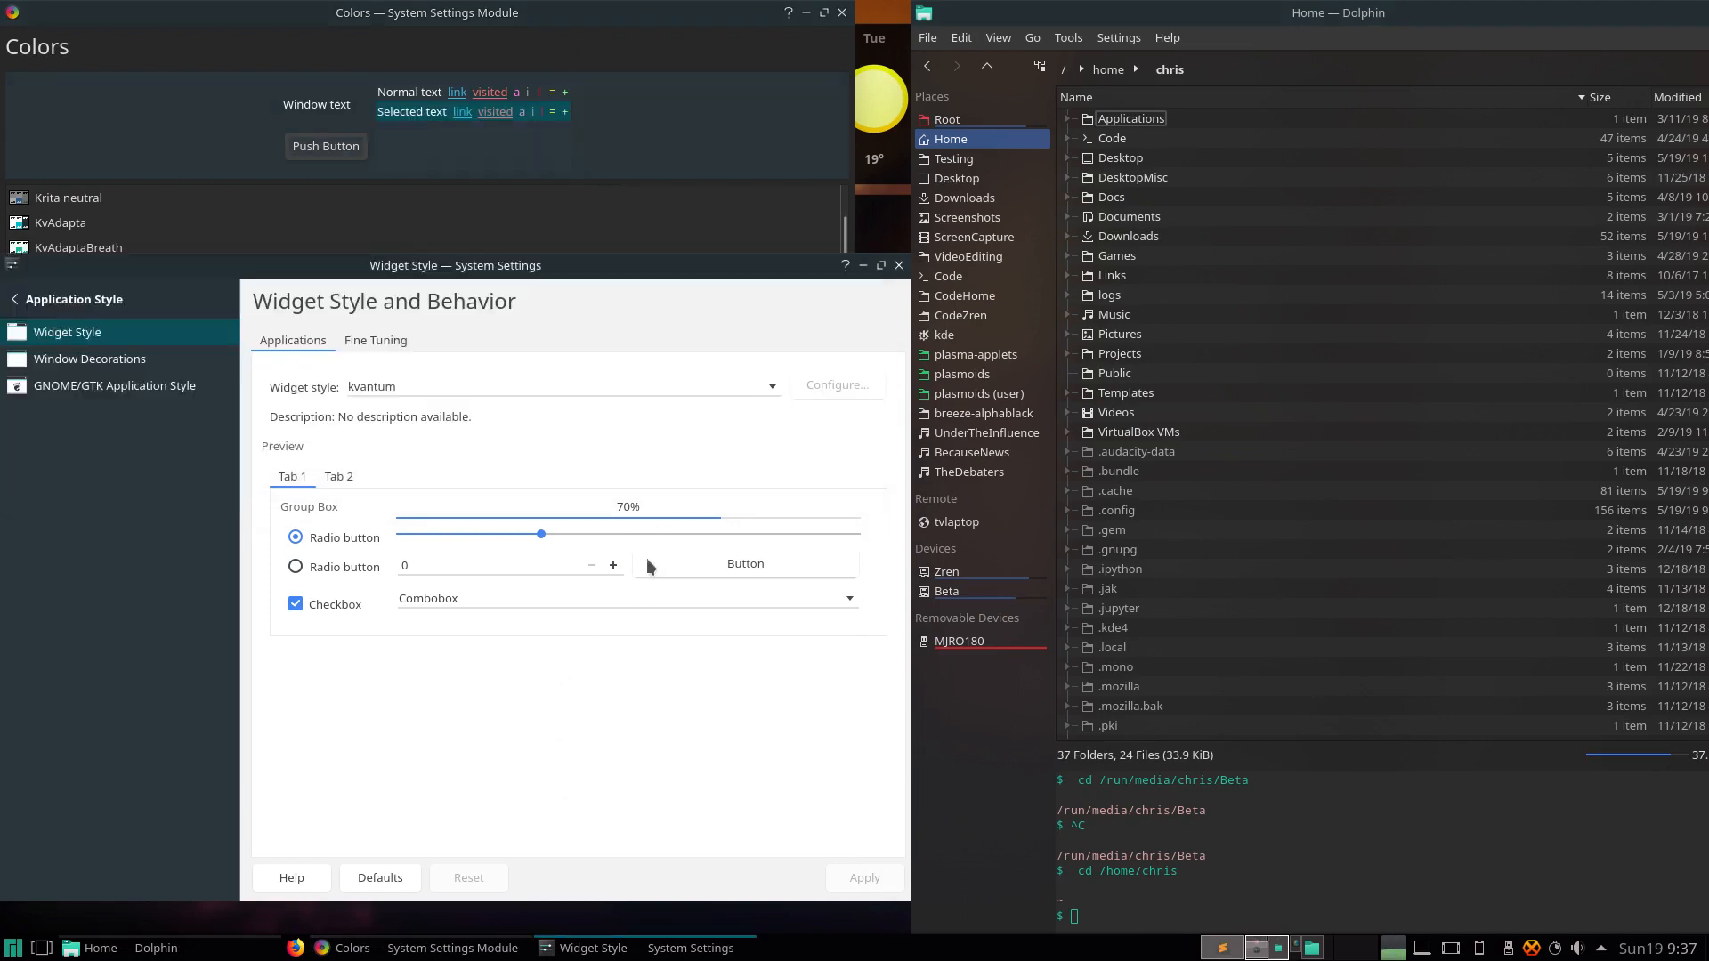
left_click(505, 379)
left_click(450, 365)
left_click(861, 878)
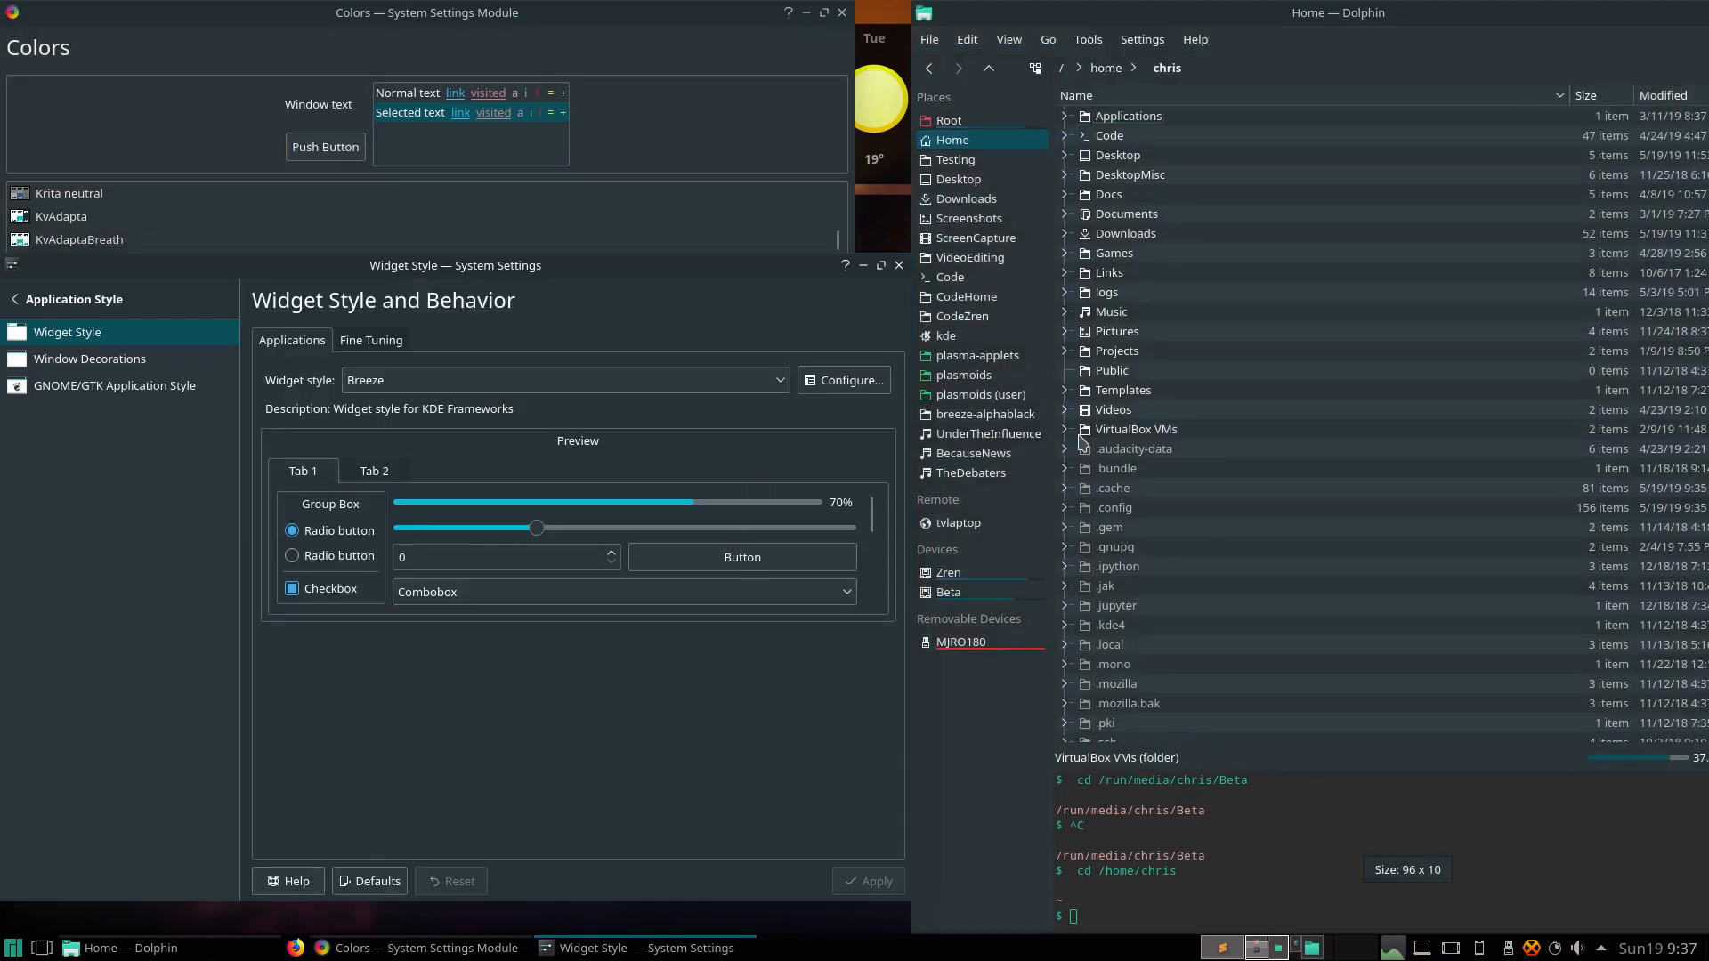
- Apply the KvAdaptaMaia color scheme to show Dolphin's capacity bars in a light theme
left_click(325, 147)
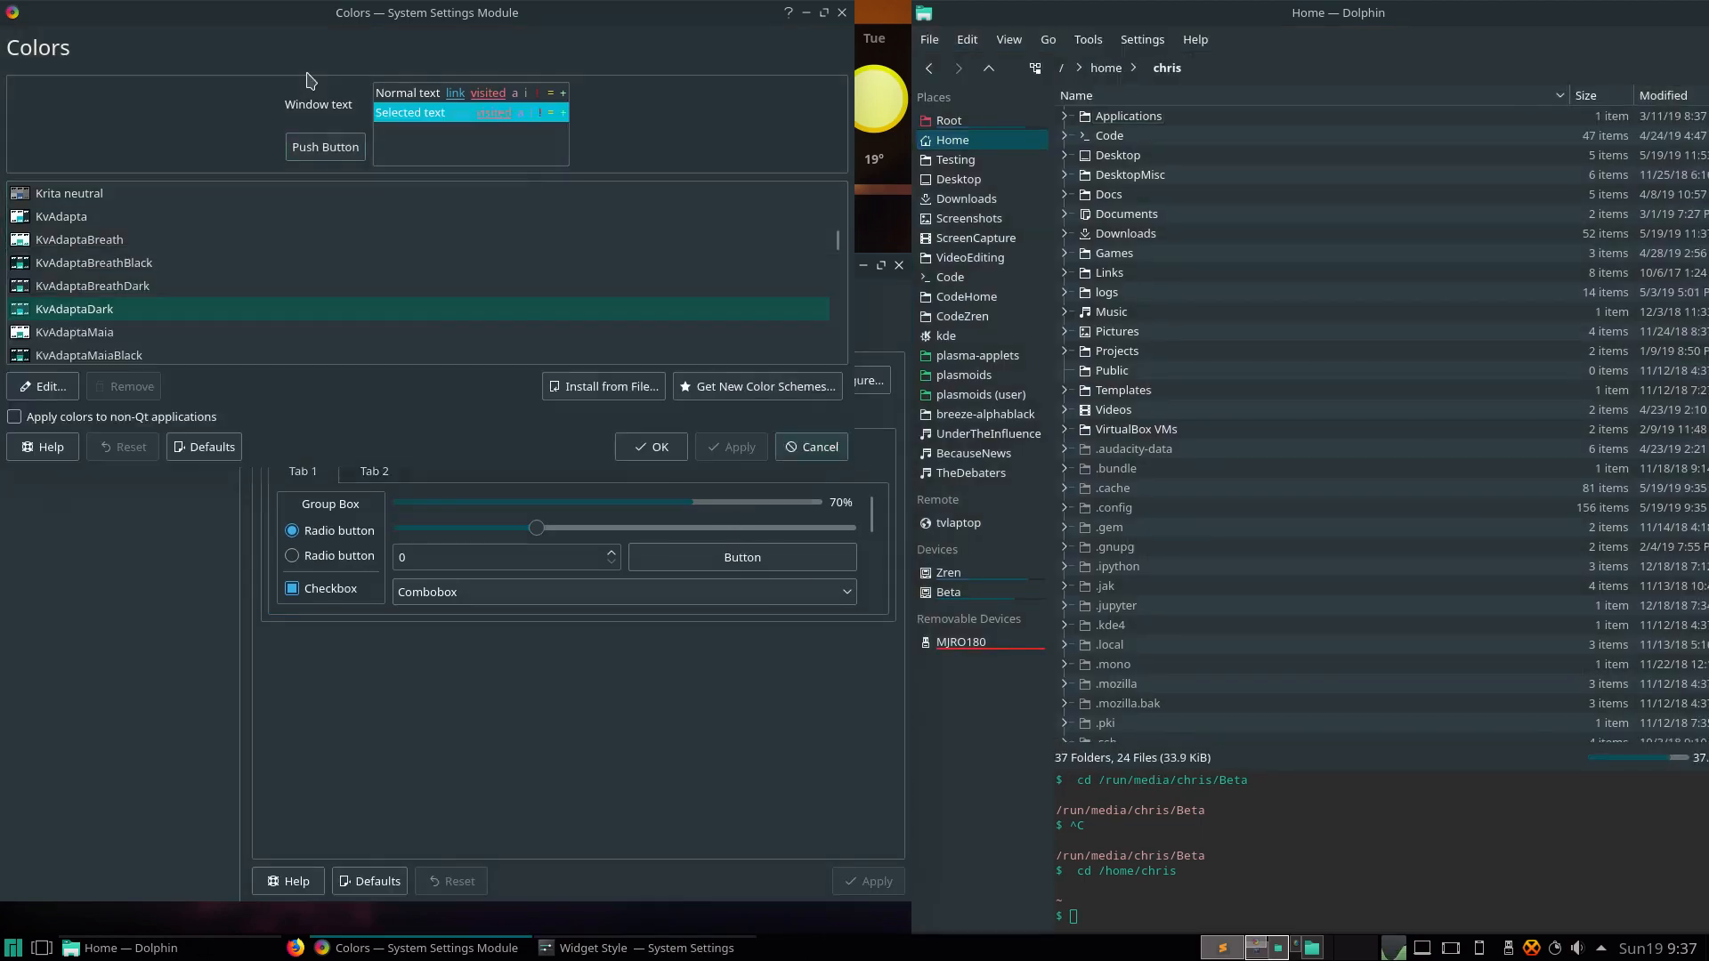
left_click(237, 334)
left_click(731, 447)
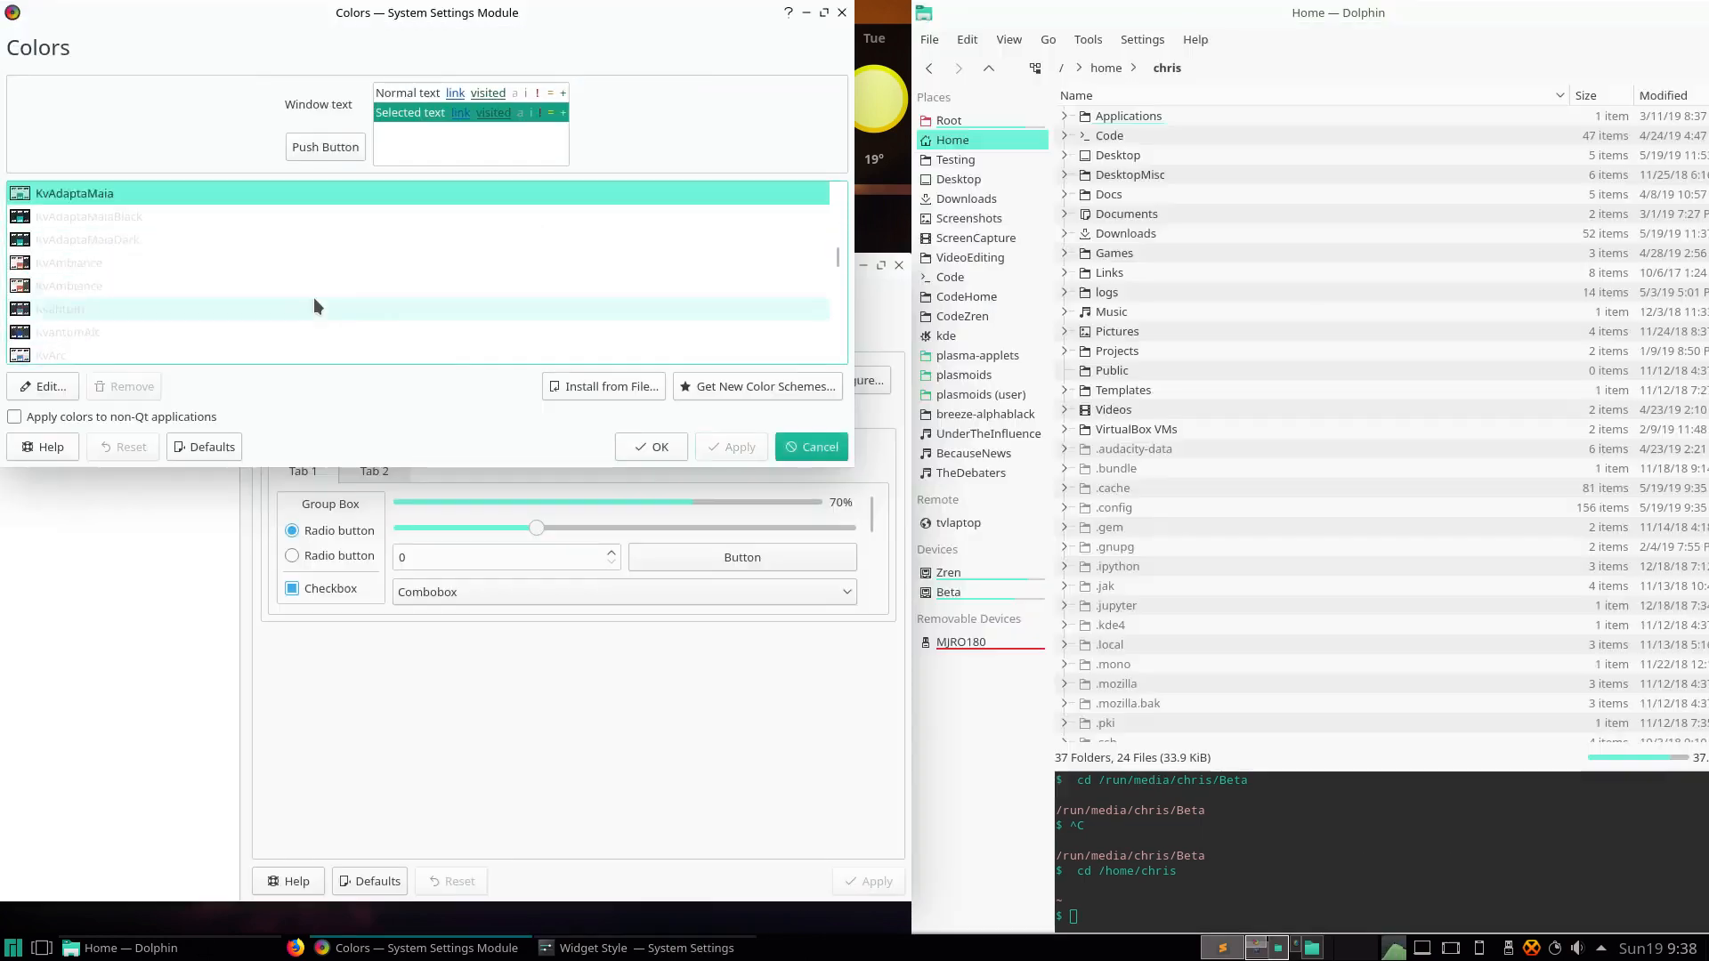
- Apply the KvAdaptaBreathDark color scheme, followed by KvAdaptaBreathBlack, to compare Dolphin's capacity bars in both
scroll(267, 267, "up", 2)
left_click(185, 291)
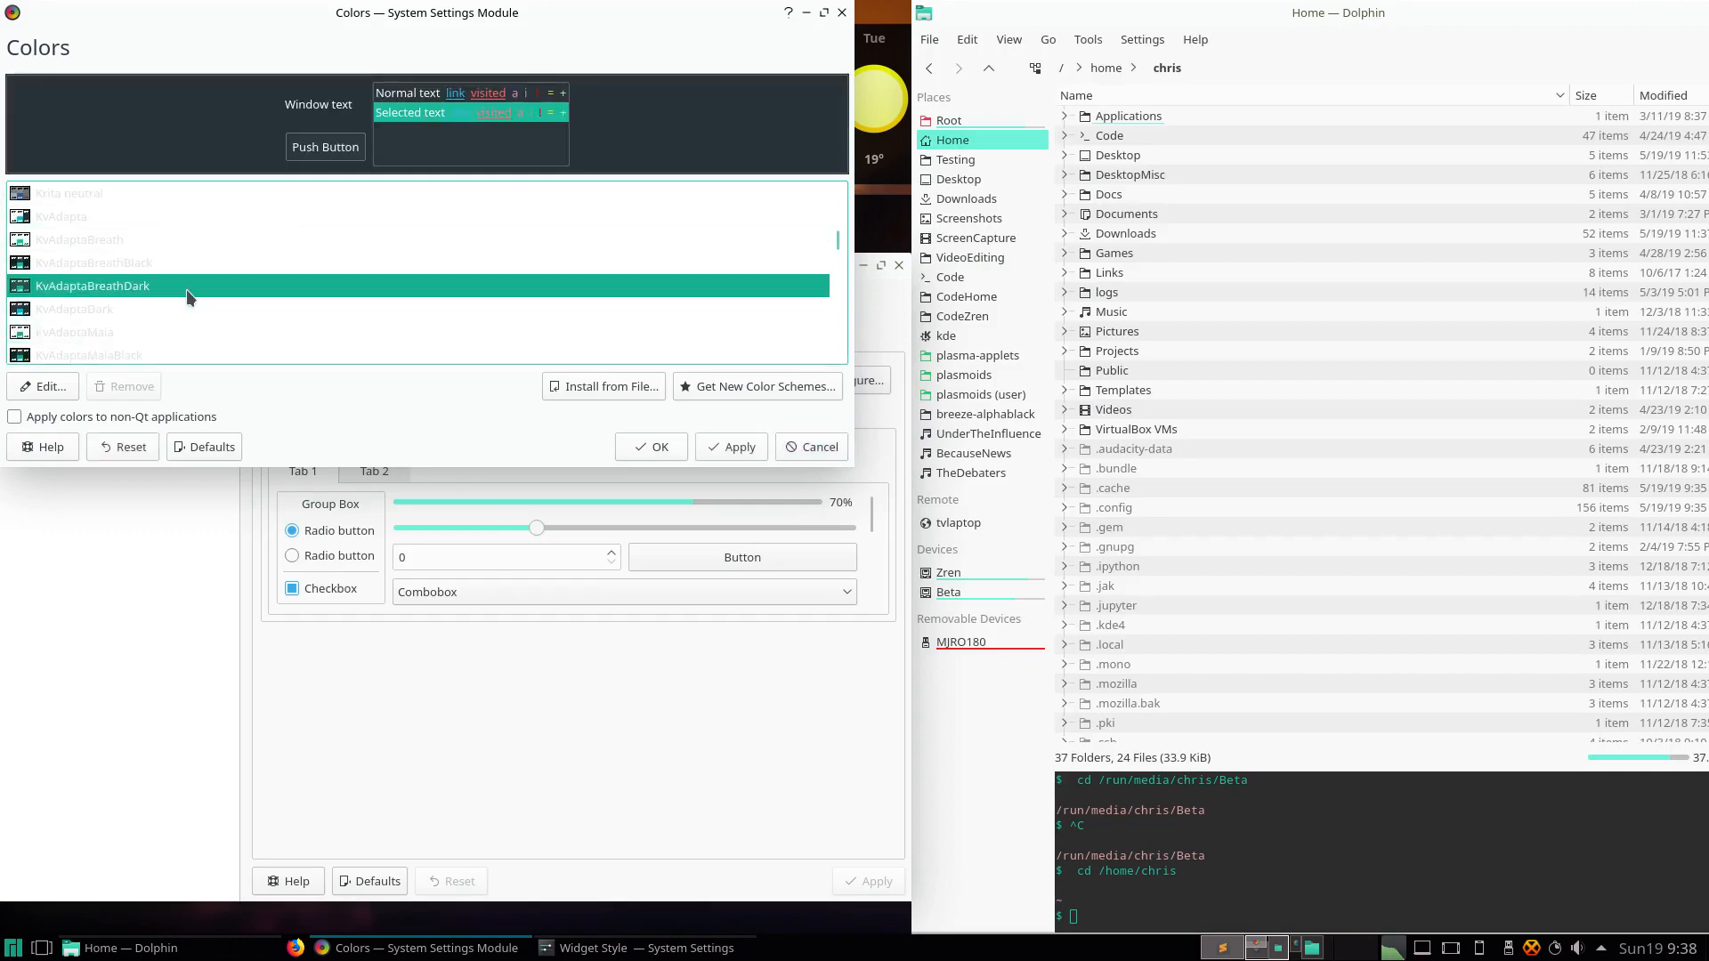
left_click(731, 446)
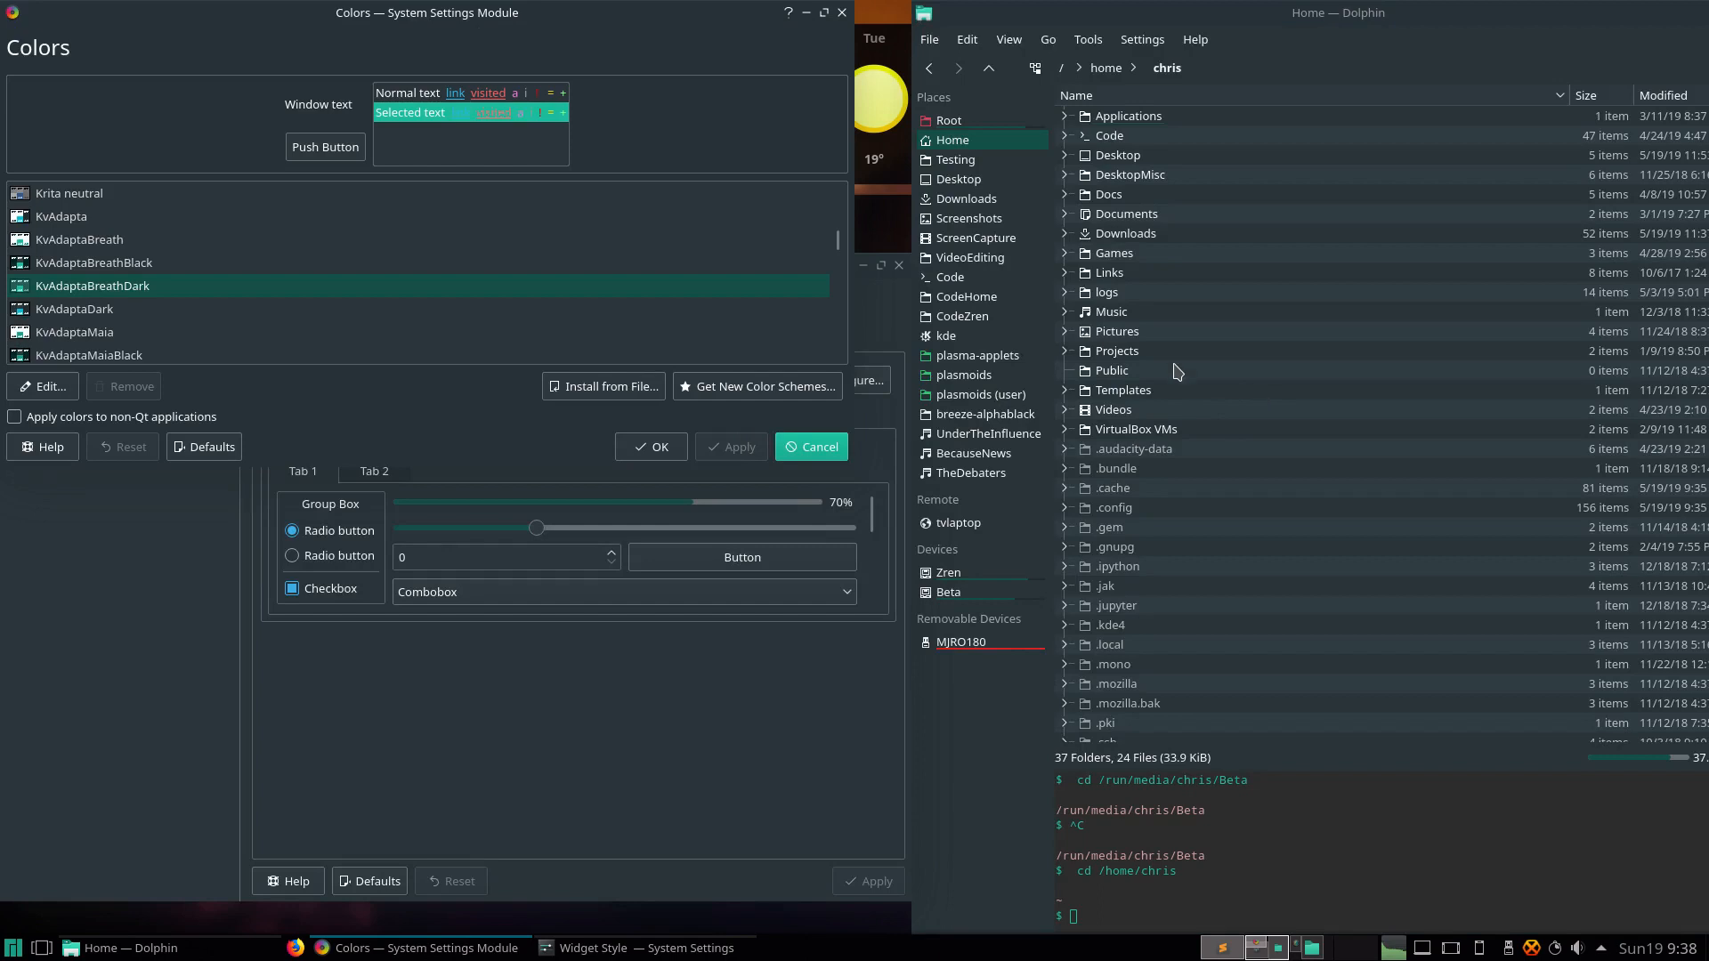
left_click(278, 264)
left_click(732, 449)
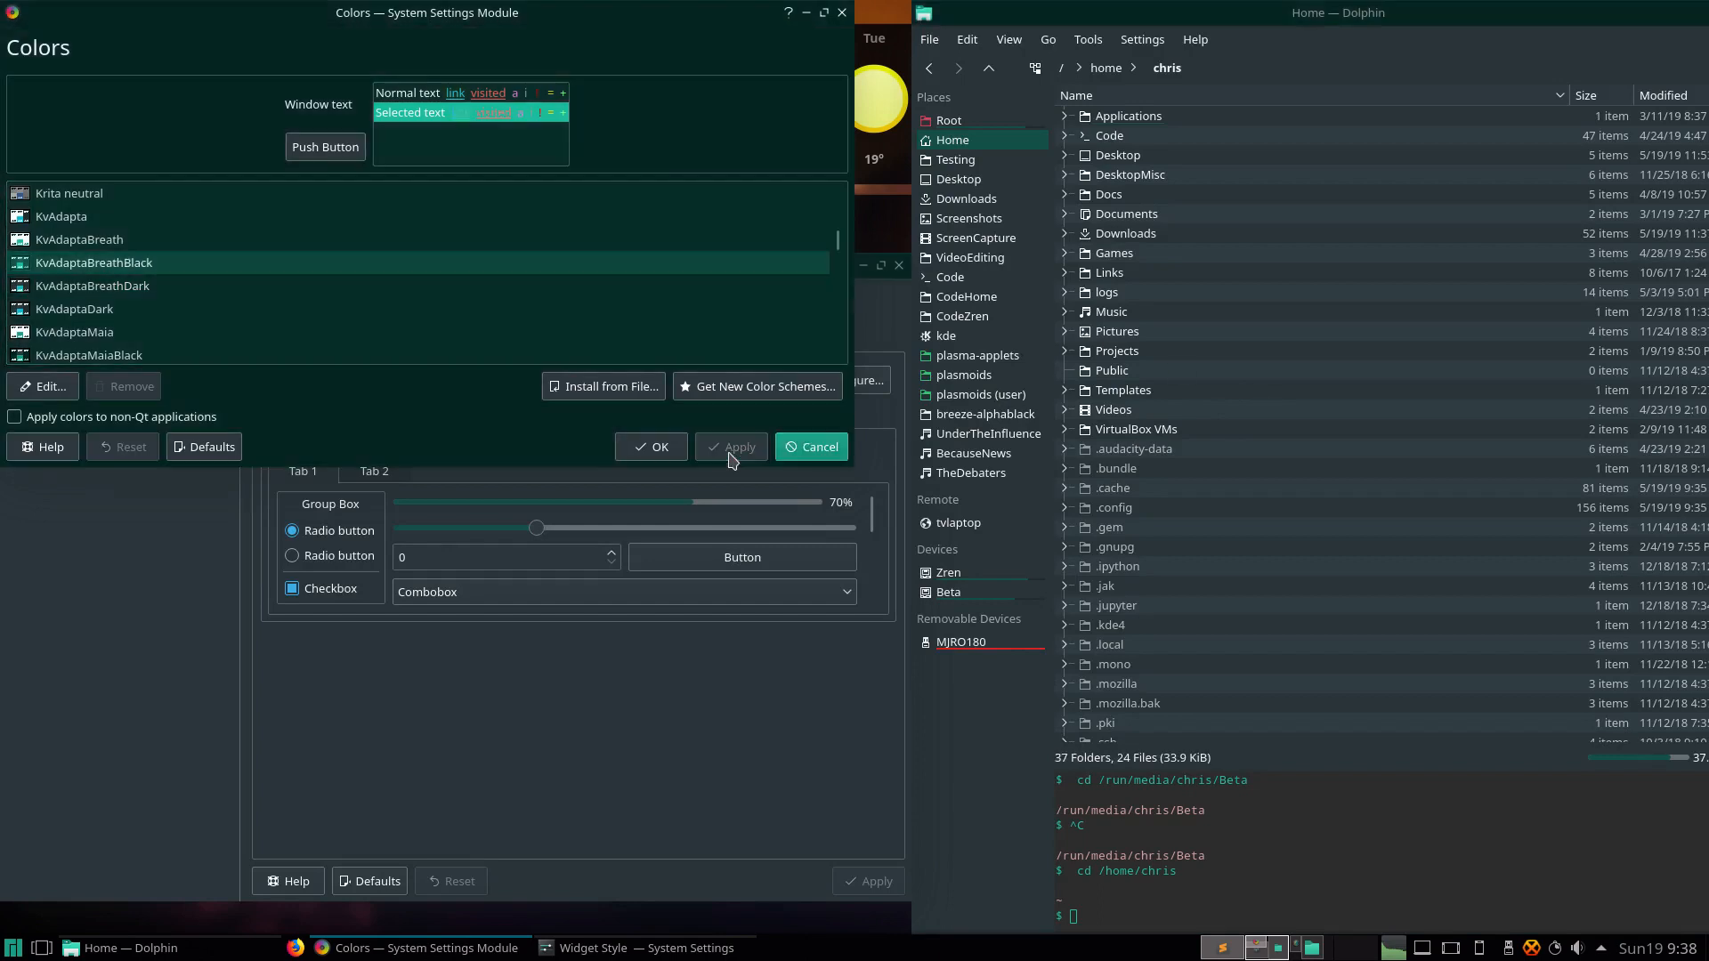